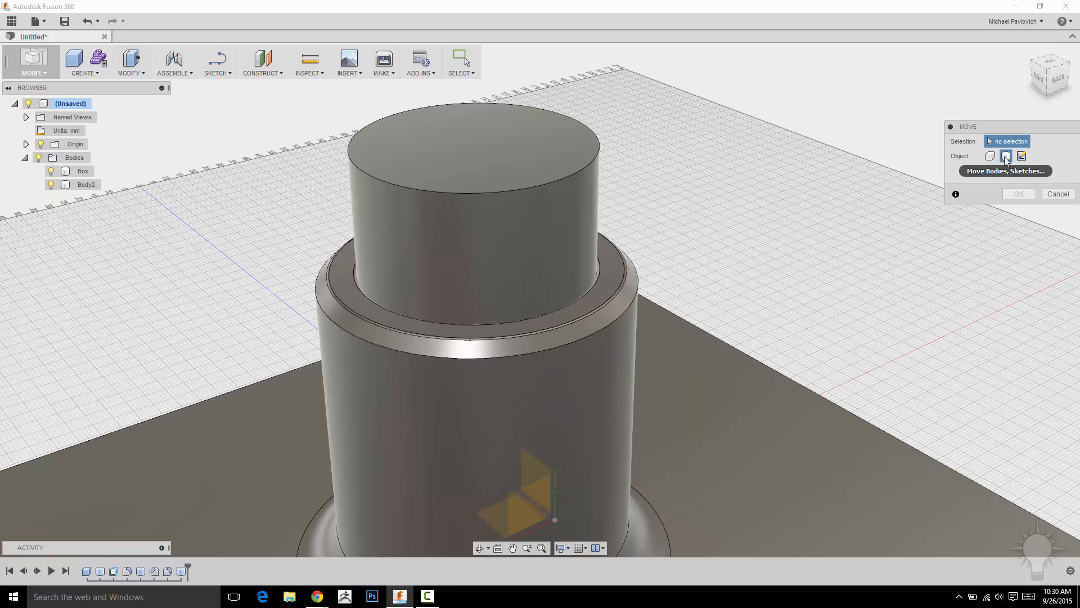
{"action": "left_click", "coordinate": [482, 153]}
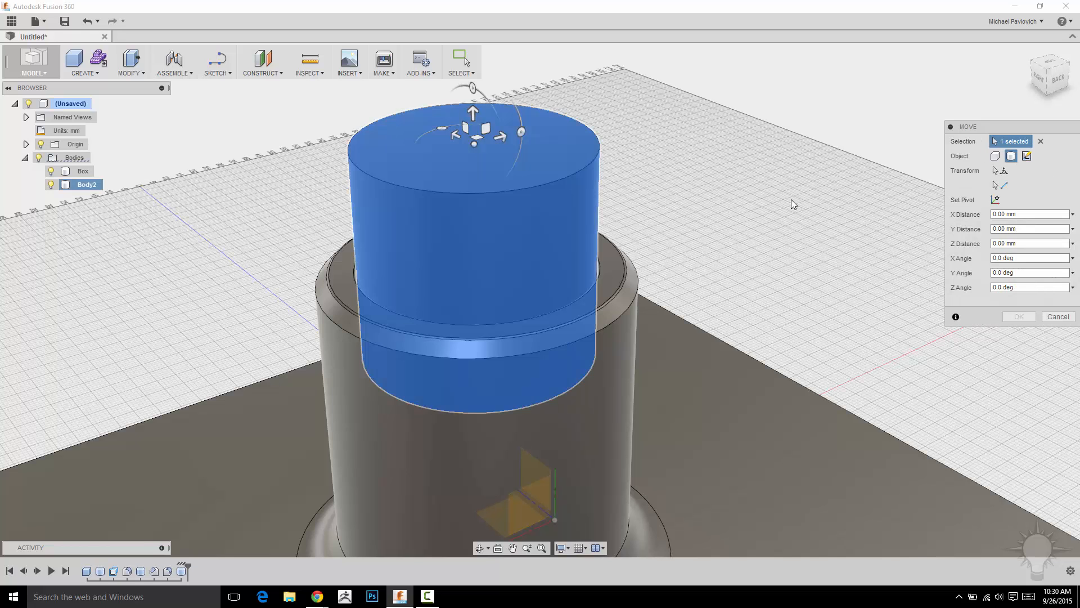
{"action": "scroll", "coordinate": [792, 198], "scroll_direction": "down", "scroll_amount": 3}
{"action": "middle_click_drag", "start_coordinate": [796, 179], "coordinate": [687, 157], "text": "shift"}
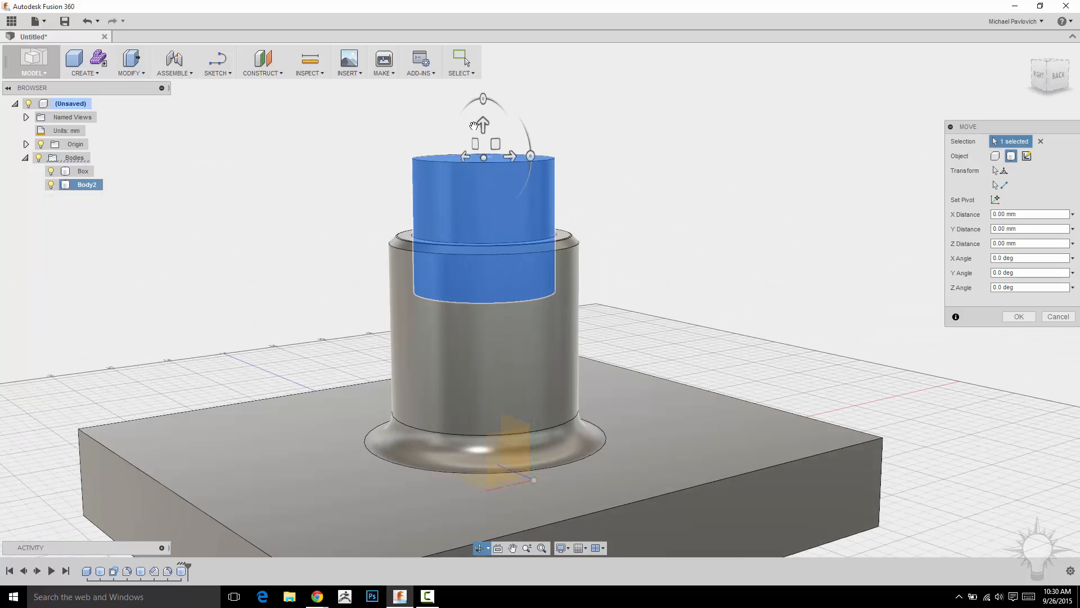
{"action": "key", "text": "Escape"}
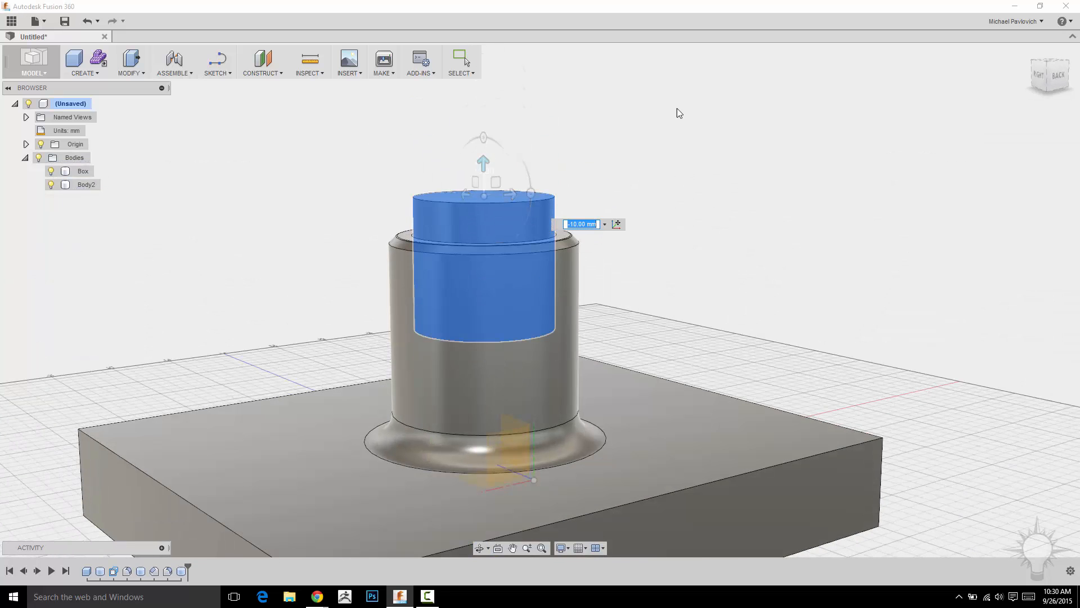
- Start the Move command and select the top cylinder body
{"action": "middle_click_drag", "start_coordinate": [604, 115], "coordinate": [663, 130], "text": "shift"}
{"action": "key", "text": "m"}
{"action": "left_click", "coordinate": [455, 184]}
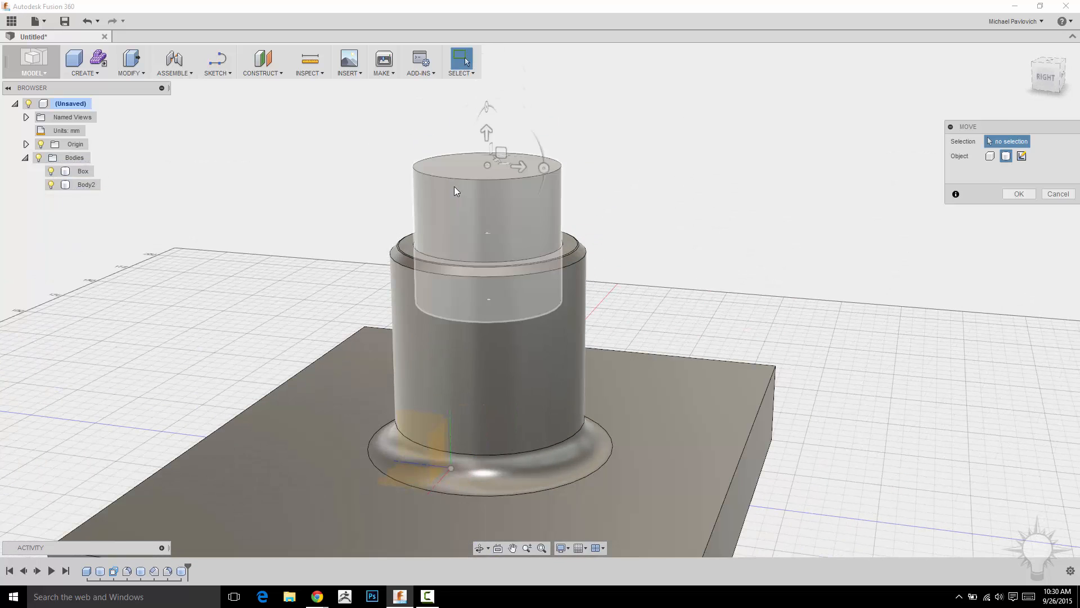
- Try rotating the cylinder about 25 degrees around Z, then reset the Z angle to 0
{"action": "left_click_drag", "start_coordinate": [486, 107], "coordinate": [475, 145]}
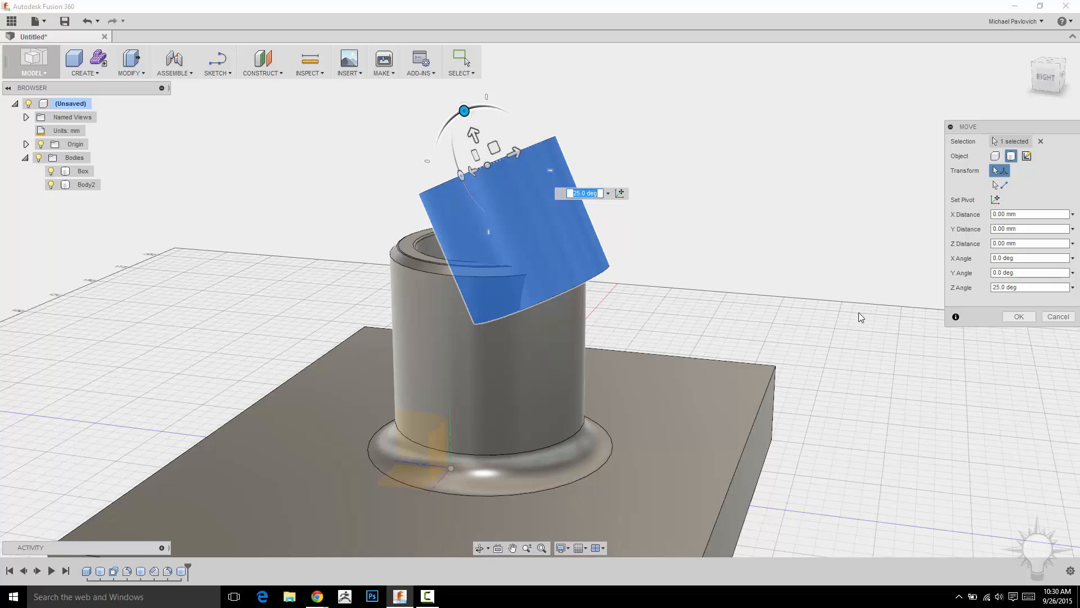
{"action": "left_click_drag", "start_coordinate": [1024, 287], "coordinate": [897, 301]}
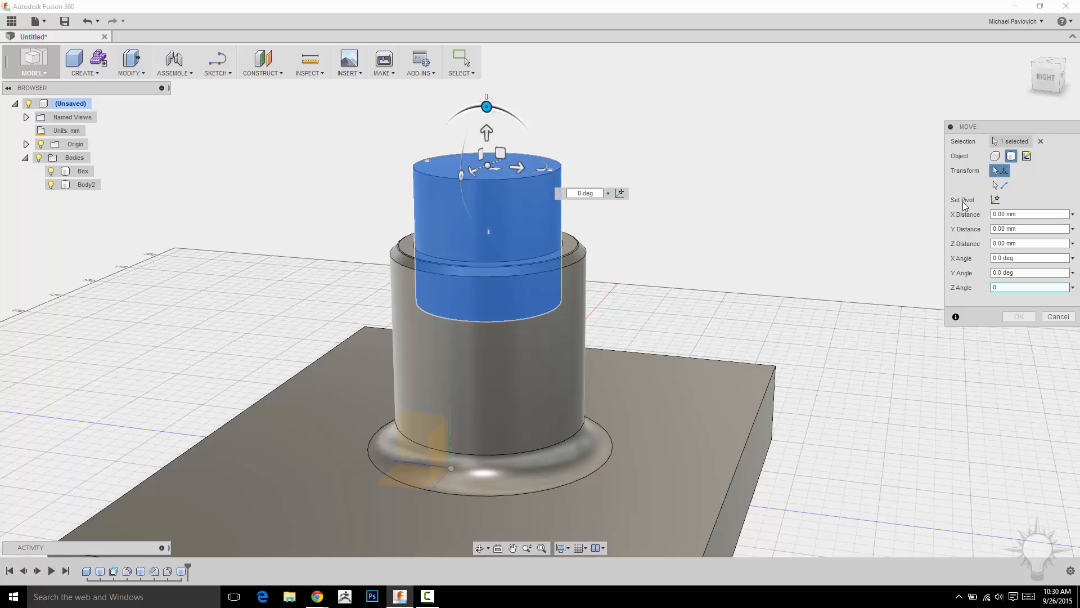
- Hide the Box body and reposition the move pivot to the cylinder's bottom face
{"action": "left_click", "coordinate": [995, 199]}
{"action": "middle_click_drag", "start_coordinate": [776, 202], "coordinate": [550, 268], "text": "shift"}
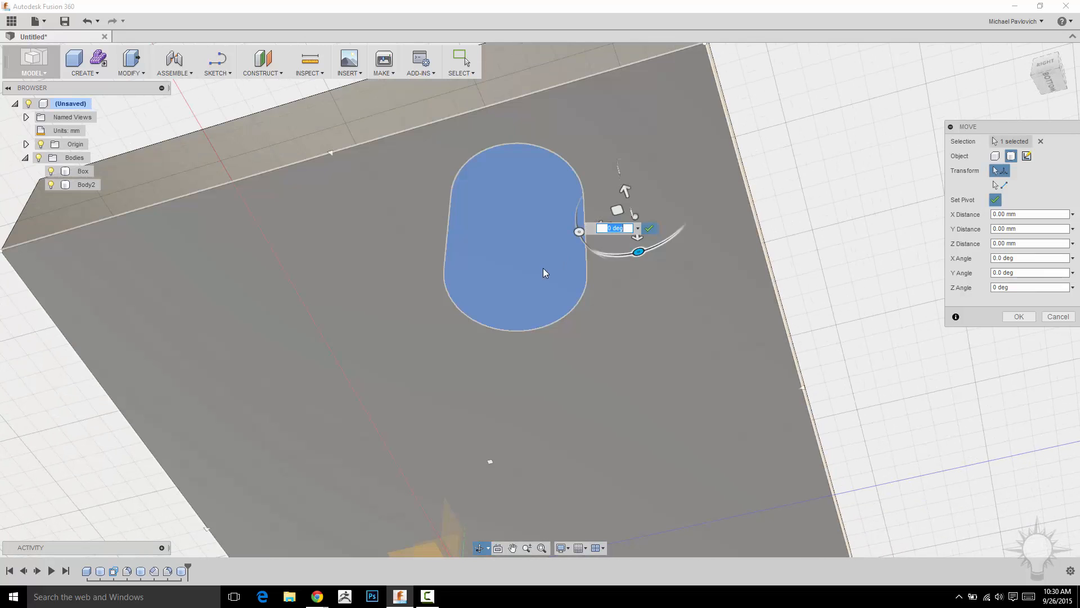
{"action": "middle_click_drag", "start_coordinate": [786, 181], "coordinate": [464, 411], "text": "shift"}
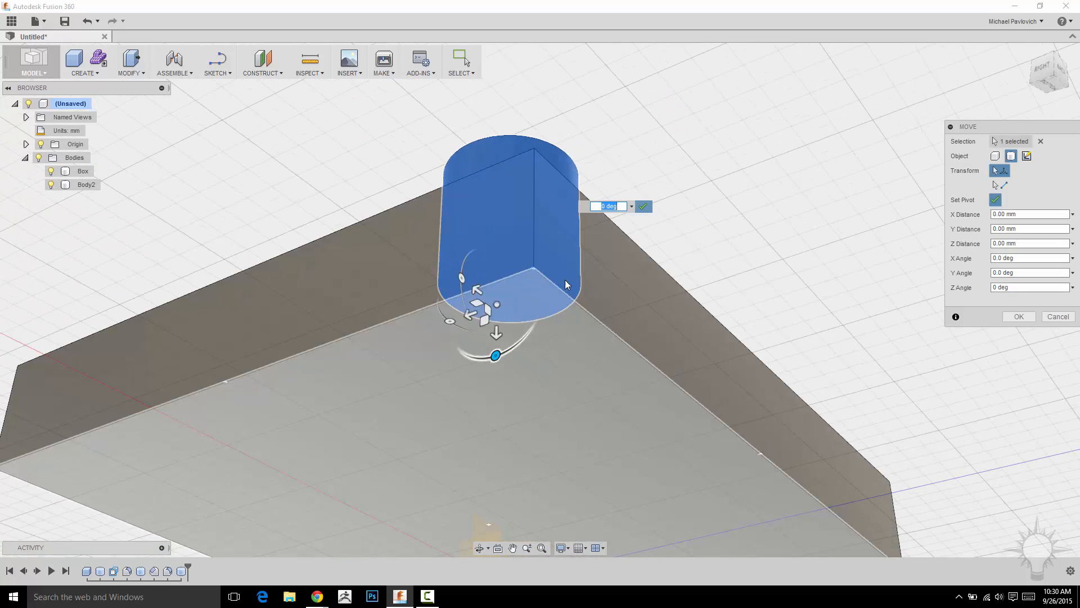
{"action": "mouse_move", "coordinate": [538, 275]}
{"action": "left_mouse_down"}
{"action": "mouse_move", "coordinate": [489, 314]}
{"action": "mouse_move", "coordinate": [529, 311]}
{"action": "mouse_move", "coordinate": [534, 341]}
{"action": "left_mouse_up"}
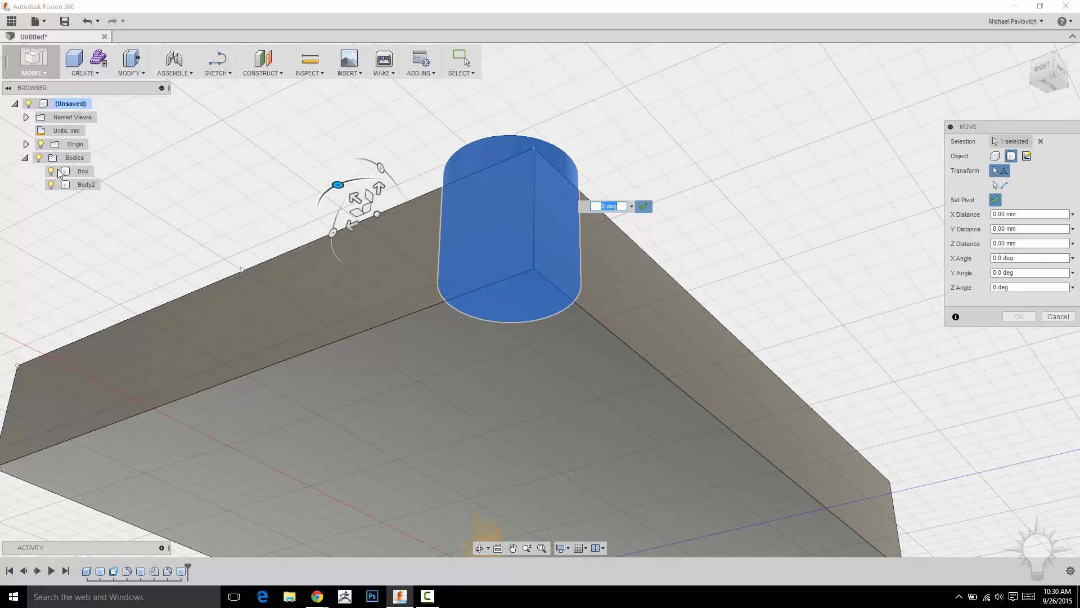
{"action": "left_click", "coordinate": [51, 171]}
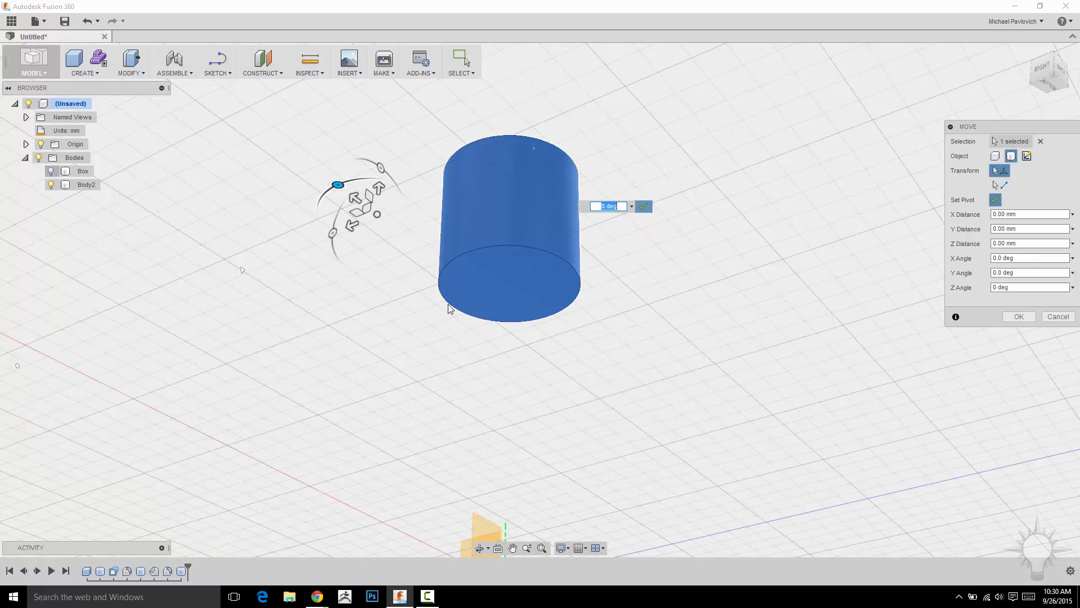
{"action": "scroll", "coordinate": [650, 322], "scroll_direction": "up", "scroll_amount": 3}
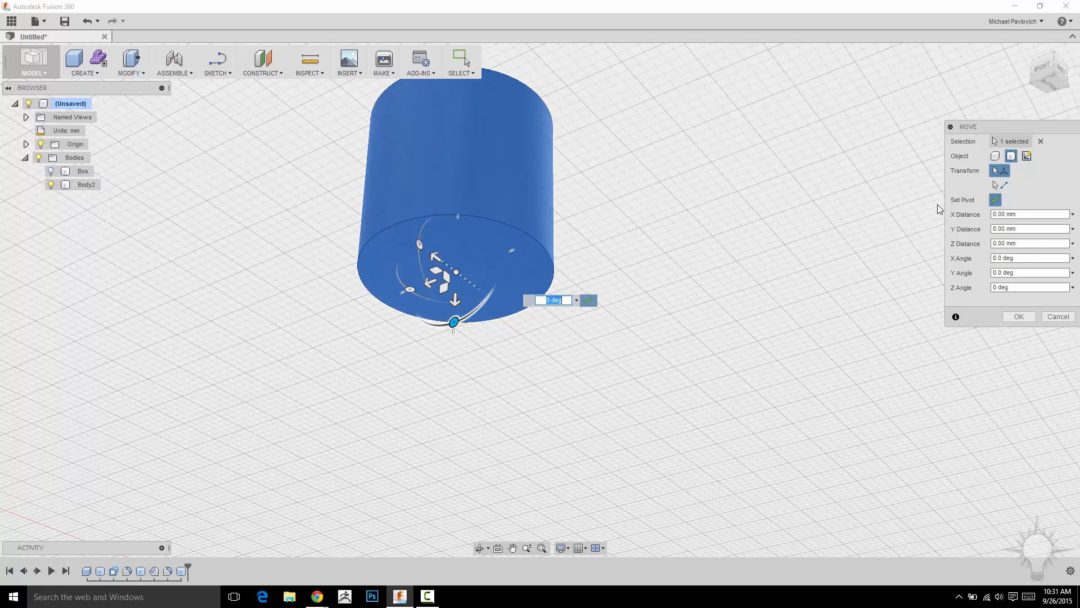
- Drag the cylinder about -4.8 mm in X and -1.6 mm in Y, undo it, and cancel Move
{"action": "left_click", "coordinate": [995, 200]}
{"action": "mouse_move", "coordinate": [812, 195]}
{"action": "middle_mouse_down", "text": "shift"}
{"action": "mouse_move", "coordinate": [791, 207]}
{"action": "mouse_move", "coordinate": [827, 198]}
{"action": "middle_mouse_up", "text": "shift"}
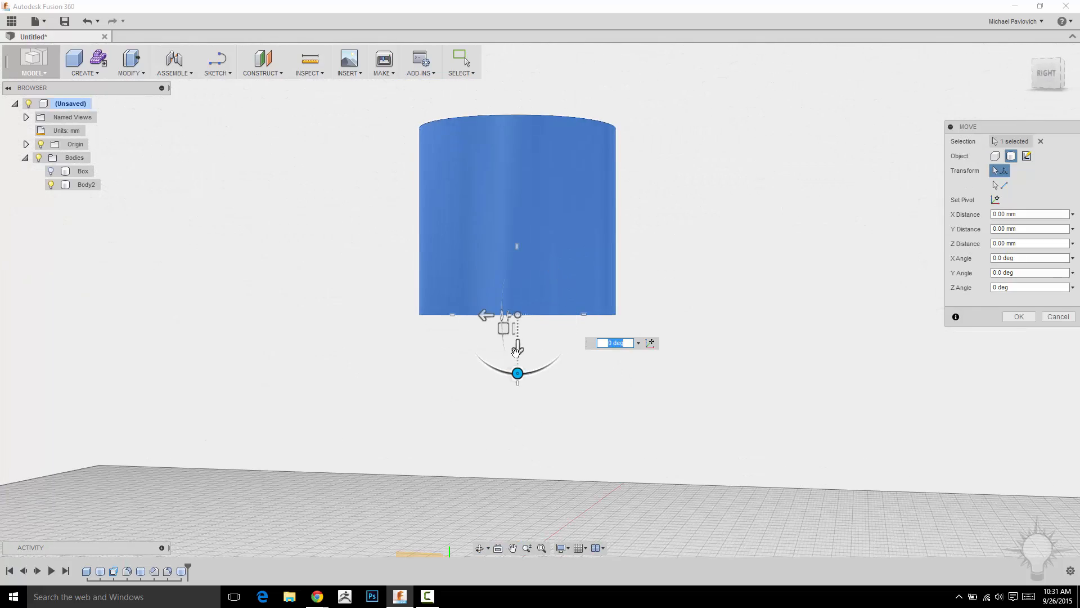
{"action": "middle_click_drag", "start_coordinate": [704, 292], "coordinate": [722, 298], "text": "shift"}
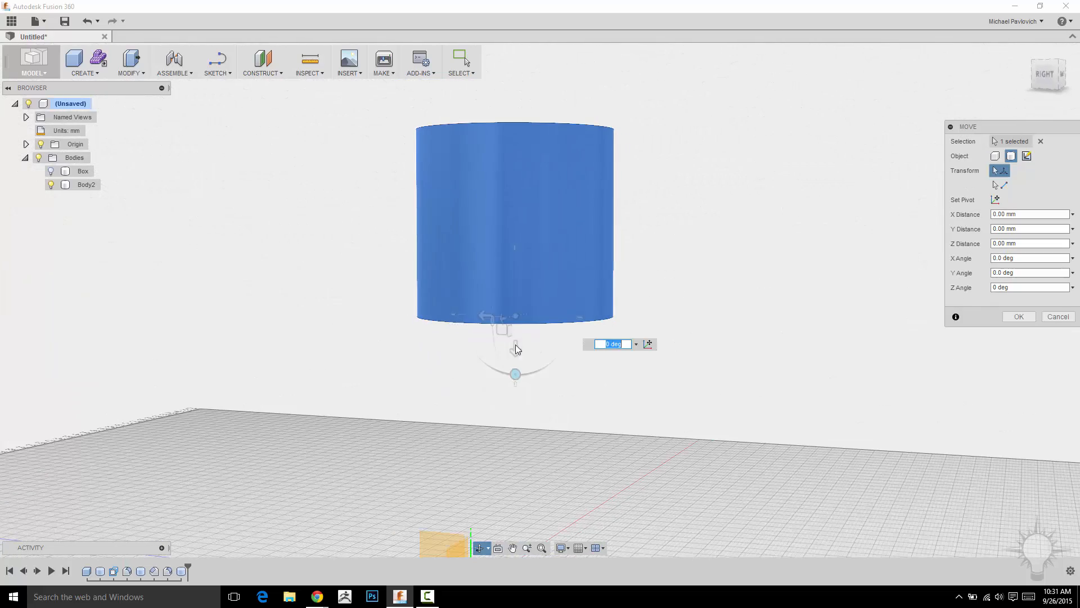
{"action": "mouse_move", "coordinate": [500, 332]}
{"action": "left_mouse_down"}
{"action": "mouse_move", "coordinate": [493, 343]}
{"action": "mouse_move", "coordinate": [520, 304]}
{"action": "mouse_move", "coordinate": [520, 324]}
{"action": "left_mouse_up"}
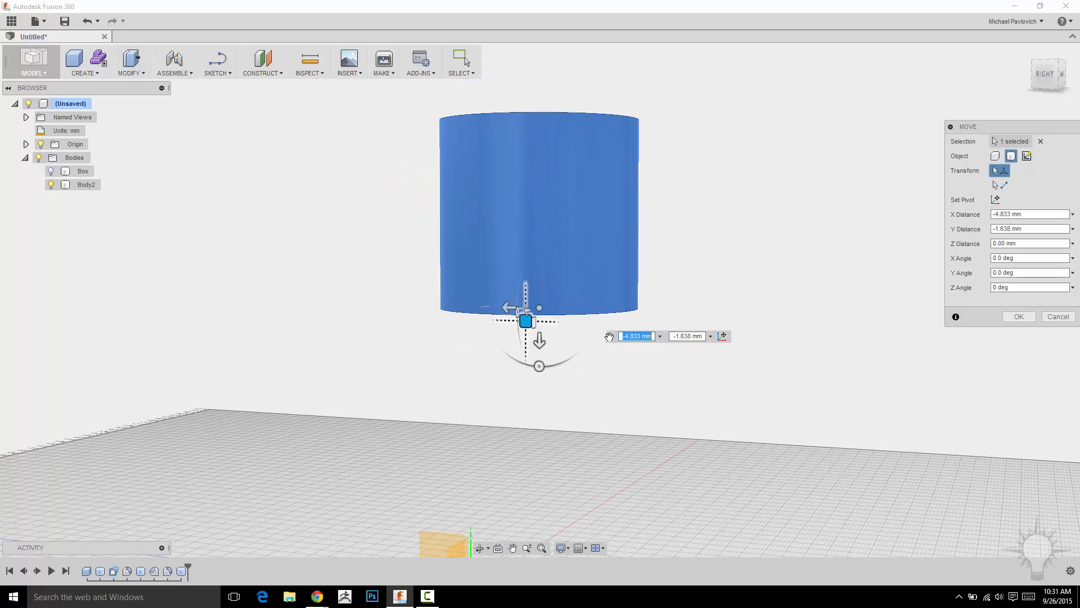
{"action": "middle_click_drag", "start_coordinate": [760, 277], "coordinate": [738, 253]}
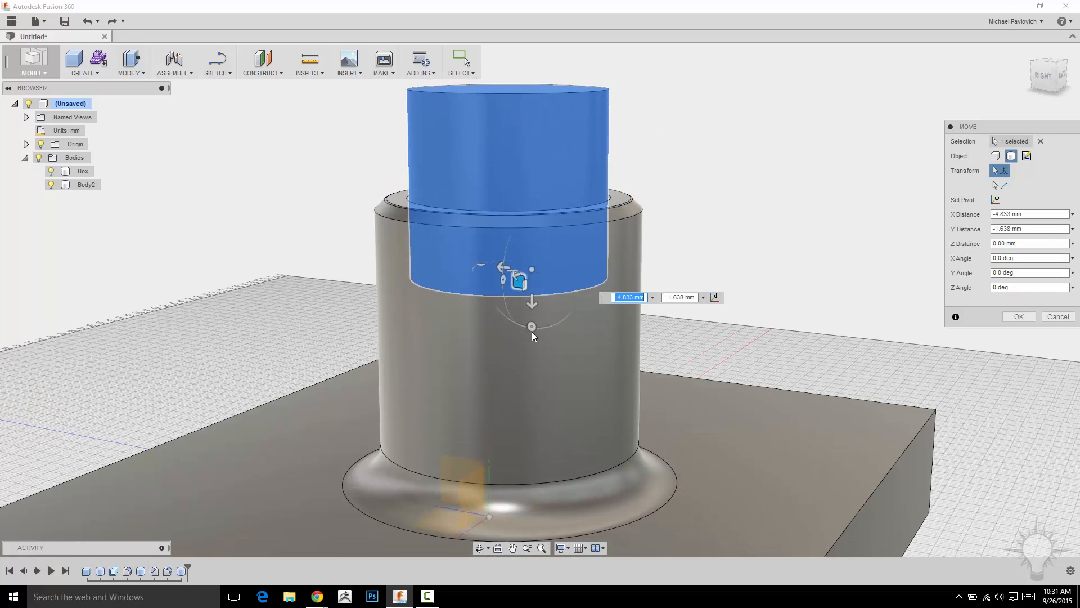
{"action": "left_click_drag", "start_coordinate": [533, 326], "coordinate": [510, 247]}
{"action": "key", "text": "ctrl+z"}
{"action": "key", "text": "Escape"}
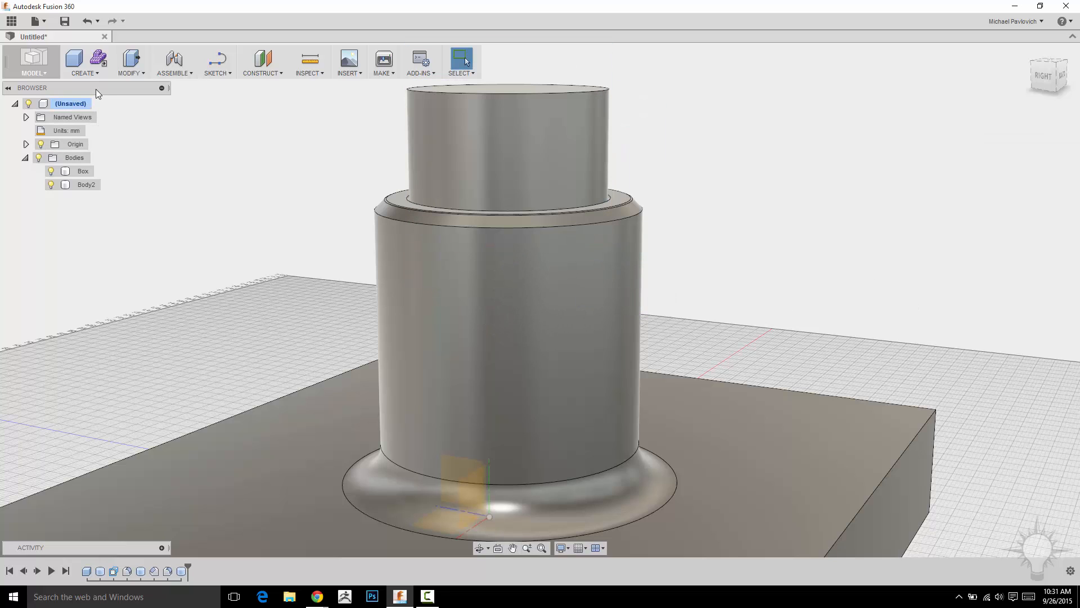
{"action": "left_click", "coordinate": [128, 74]}
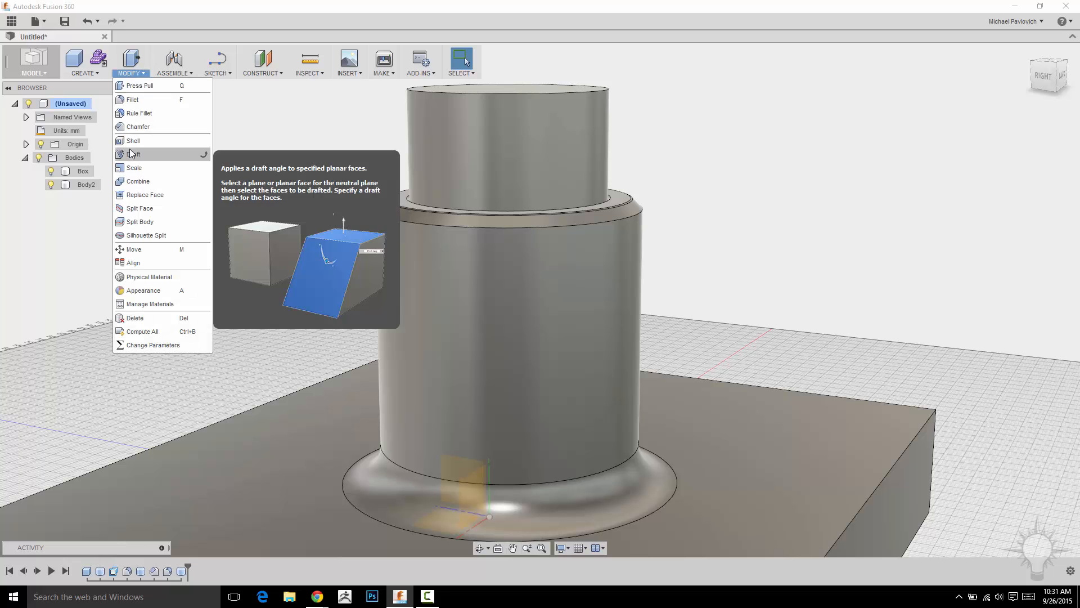
{"action": "left_click", "coordinate": [835, 190]}
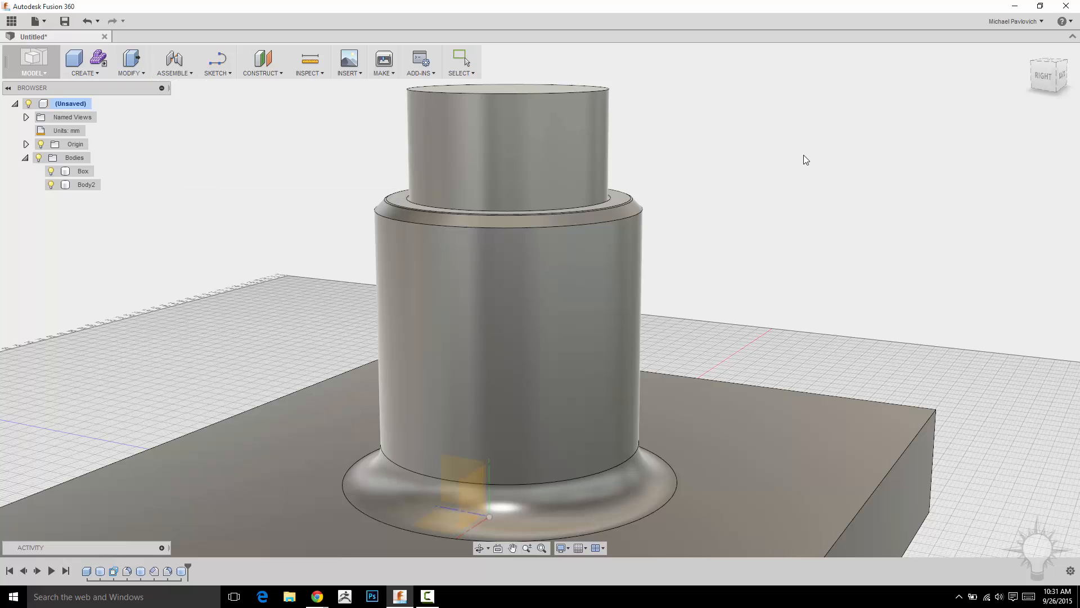
- Try moving the top cylinder body with the Move tool and confirm
{"action": "middle_click_drag", "start_coordinate": [729, 203], "coordinate": [399, 140], "text": "shift"}
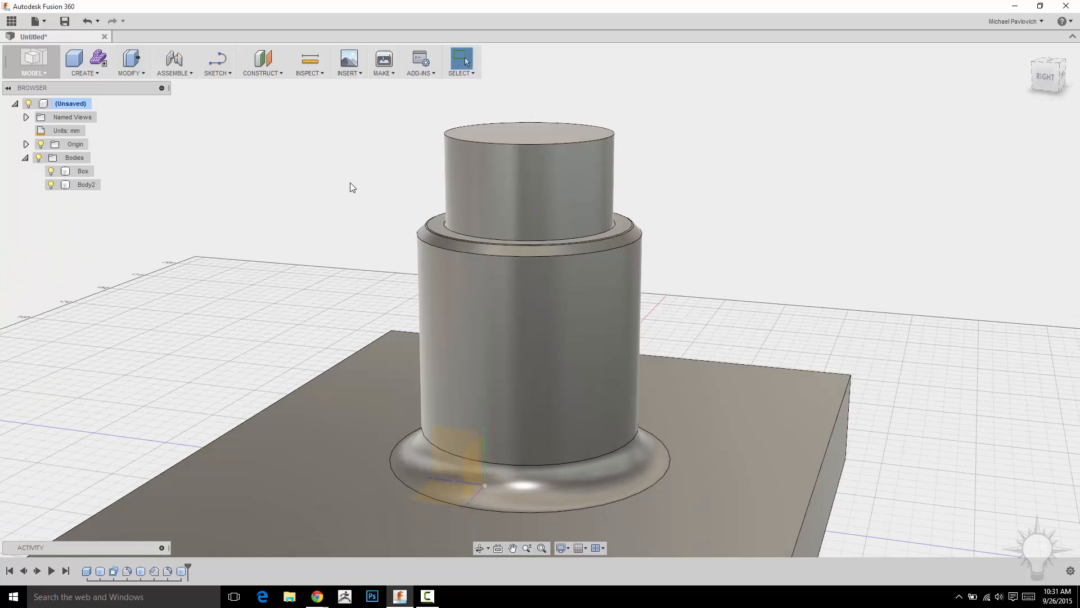
{"action": "key", "text": "m"}
{"action": "left_click", "coordinate": [548, 215]}
{"action": "middle_click_drag", "start_coordinate": [688, 108], "coordinate": [627, 181]}
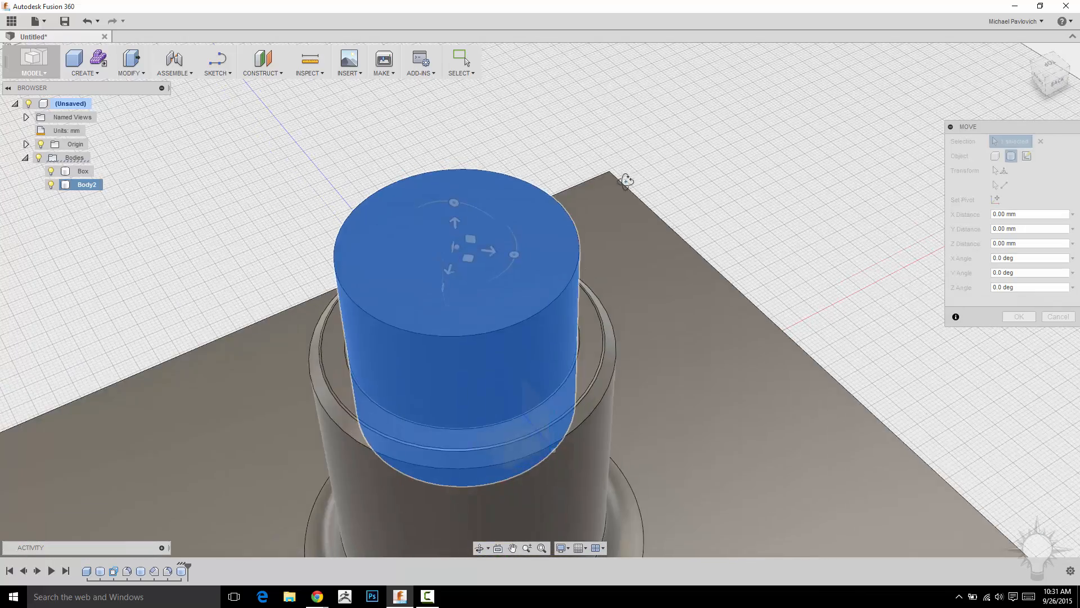
{"action": "left_click_drag", "start_coordinate": [471, 258], "coordinate": [356, 270]}
{"action": "key", "text": "Return"}
{"action": "scroll", "coordinate": [759, 191], "scroll_direction": "down", "scroll_amount": 2}
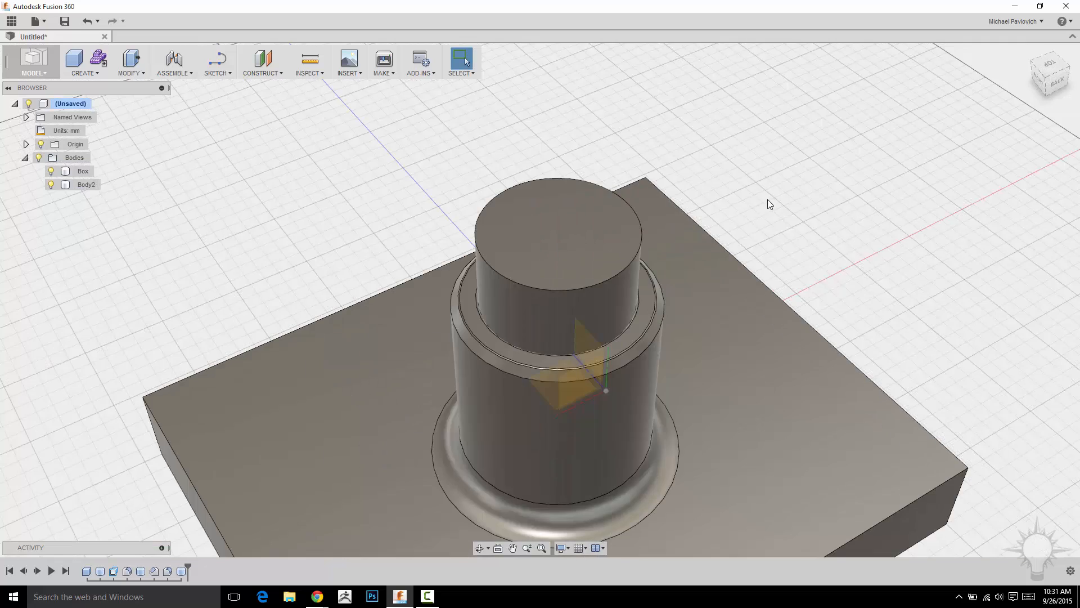
- Start the Scale command and select the top cylinder body as the entity
{"action": "middle_click_drag", "start_coordinate": [765, 203], "coordinate": [802, 166], "text": "shift"}
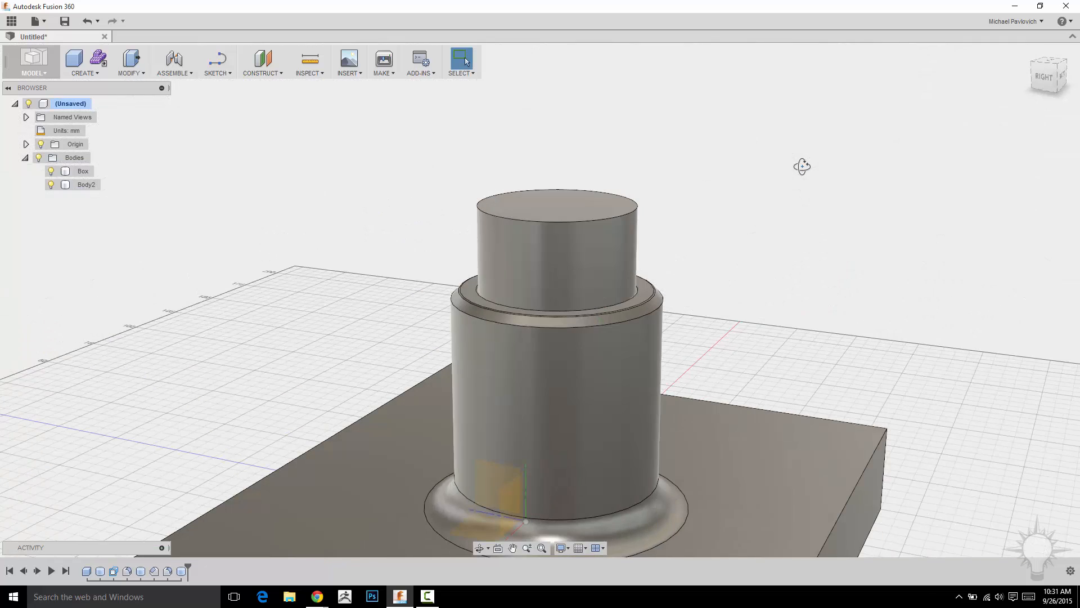
{"action": "left_click", "coordinate": [126, 79]}
{"action": "left_click", "coordinate": [136, 170]}
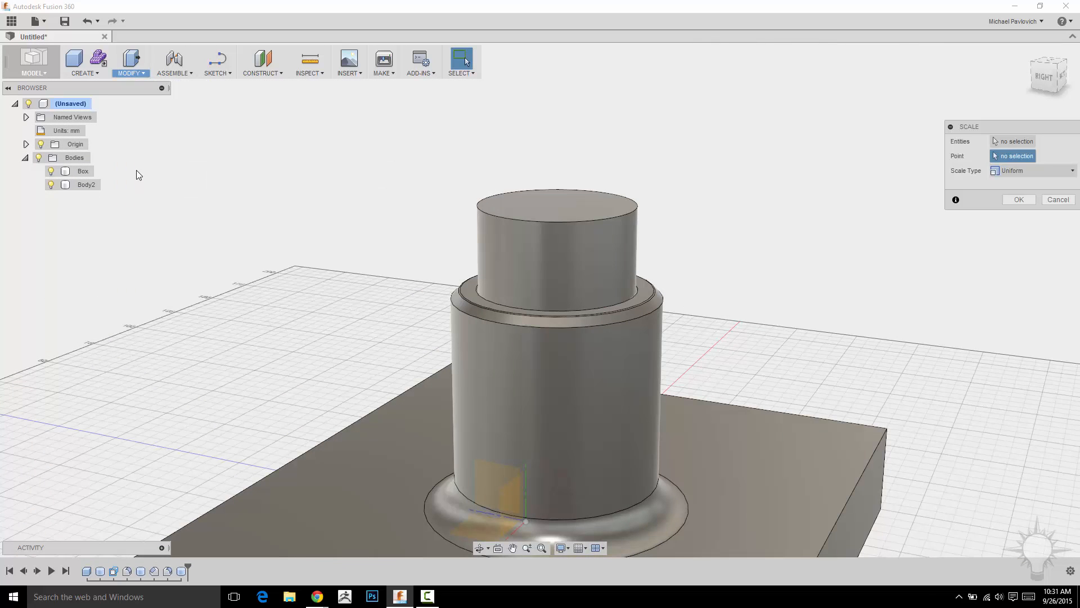
{"action": "middle_click_drag", "start_coordinate": [781, 161], "coordinate": [716, 144]}
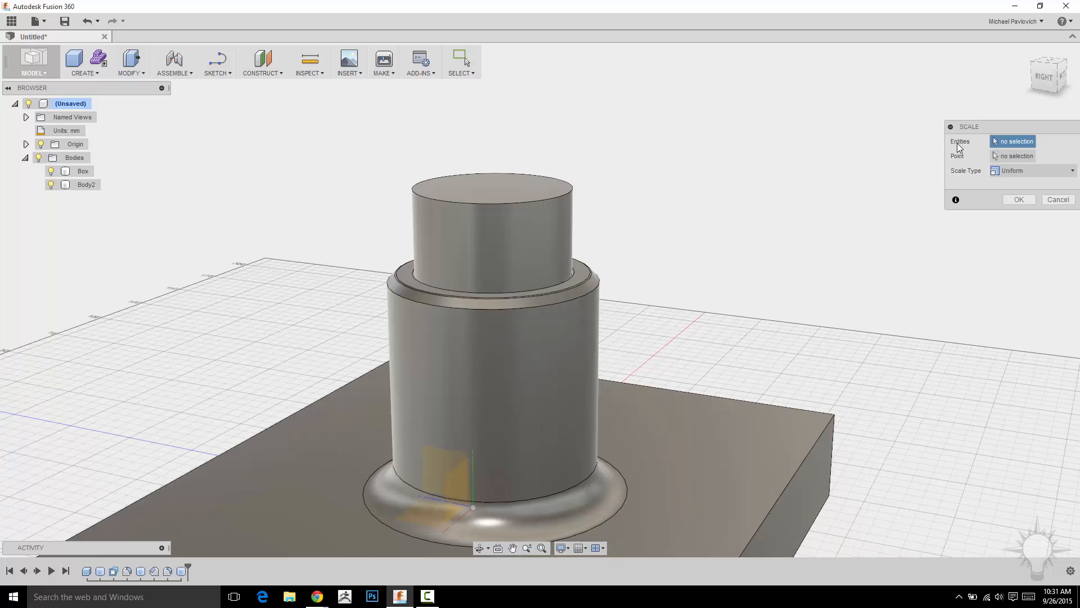
{"action": "left_click", "coordinate": [502, 228]}
{"action": "mouse_move", "coordinate": [673, 161]}
{"action": "middle_mouse_down", "text": "shift"}
{"action": "mouse_move", "coordinate": [716, 140]}
{"action": "mouse_move", "coordinate": [684, 146]}
{"action": "middle_mouse_up", "text": "shift"}
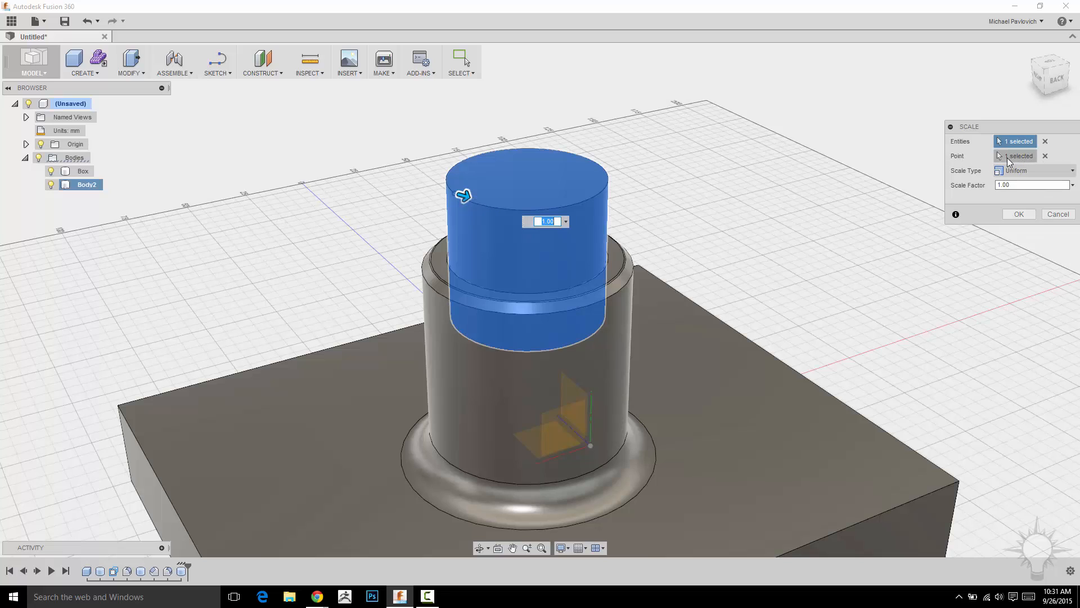
- Replace the scale point with a point on the cylinder's top edge and drag the factor to about 0.809
{"action": "left_click", "coordinate": [1046, 157]}
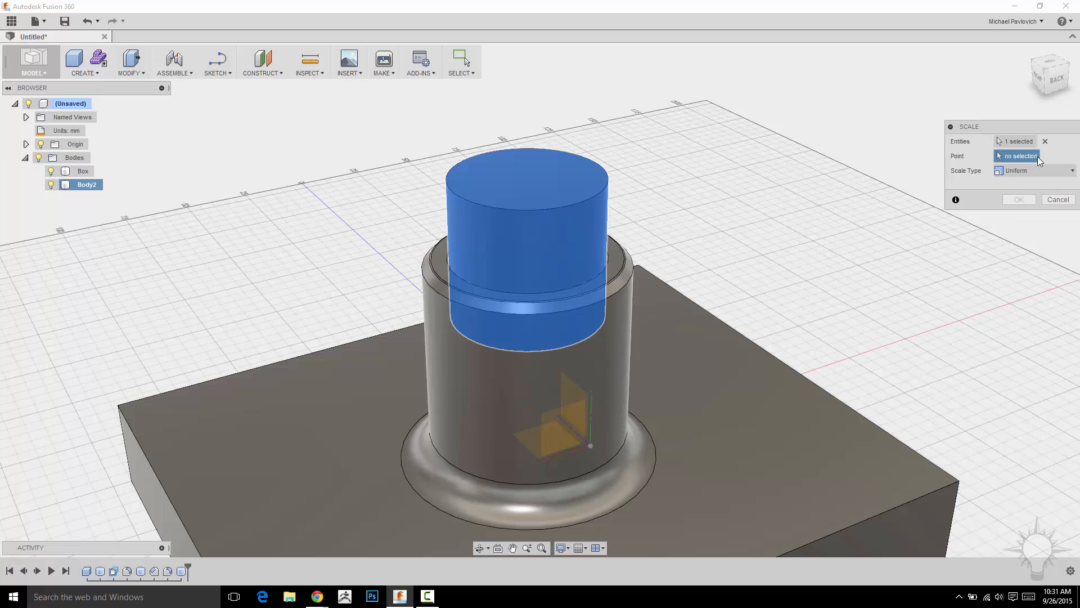
{"action": "middle_click_drag", "start_coordinate": [832, 171], "coordinate": [559, 217], "text": "shift"}
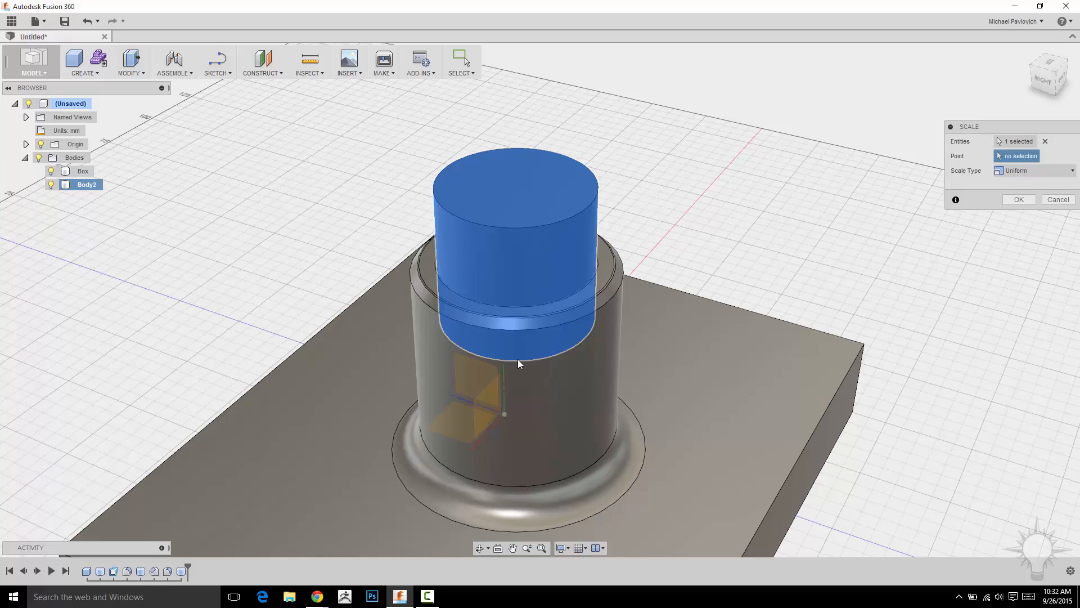
{"action": "middle_click_drag", "start_coordinate": [643, 181], "coordinate": [538, 212], "text": "shift"}
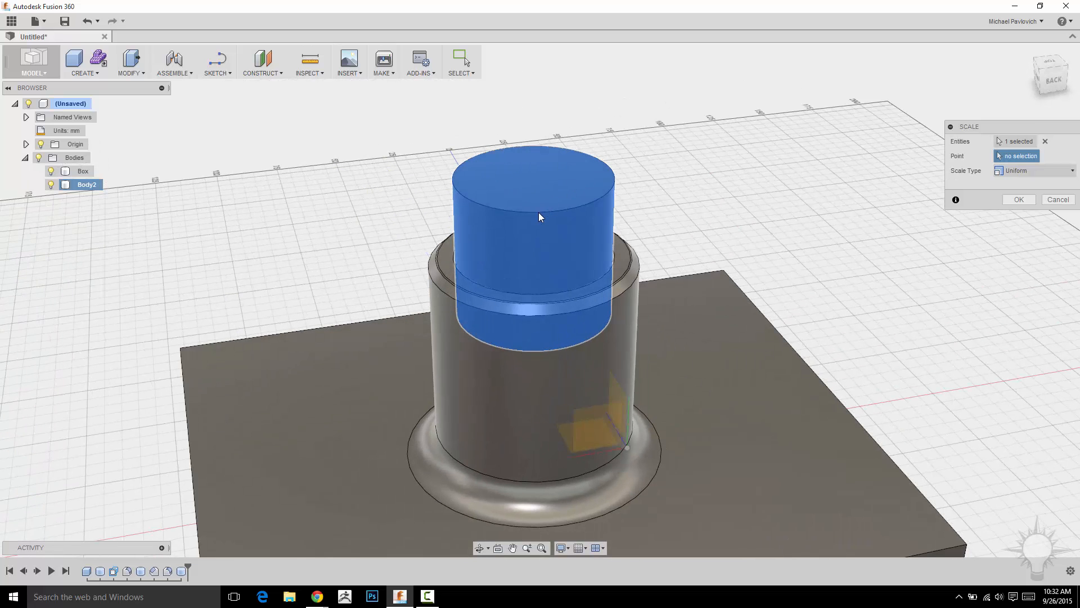
{"action": "left_click", "coordinate": [455, 187]}
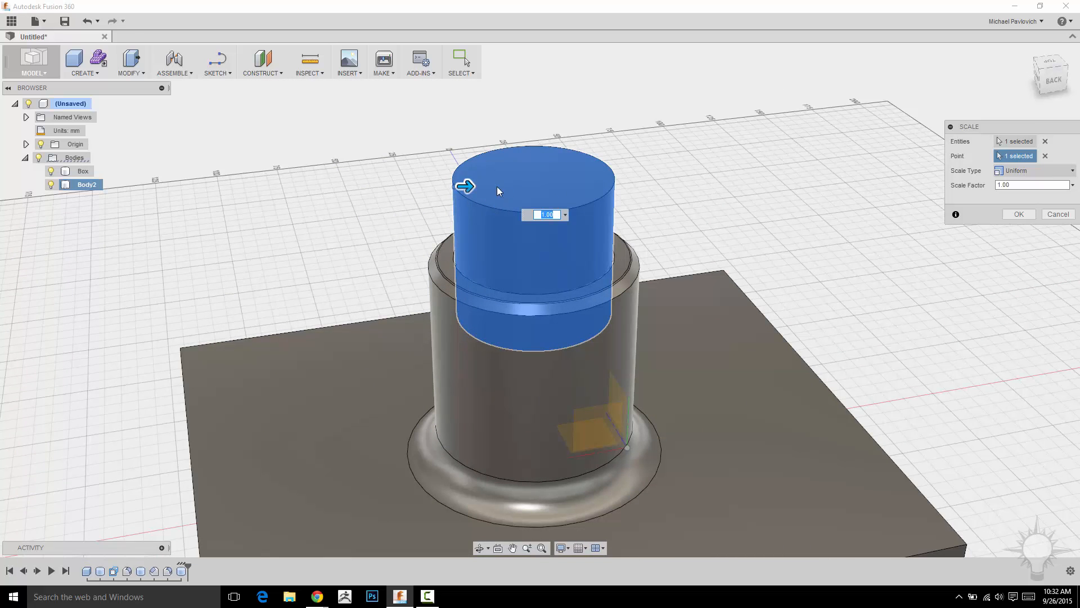
{"action": "mouse_move", "coordinate": [465, 185]}
{"action": "left_mouse_down"}
{"action": "mouse_move", "coordinate": [495, 181]}
{"action": "mouse_move", "coordinate": [410, 180]}
{"action": "mouse_move", "coordinate": [475, 178]}
{"action": "mouse_move", "coordinate": [449, 194]}
{"action": "left_mouse_up"}
- Switch to Non Uniform scaling, drag X, Y, Z factors to about 0.783, 1.146, 0.862, and confirm
{"action": "left_click", "coordinate": [1045, 171]}
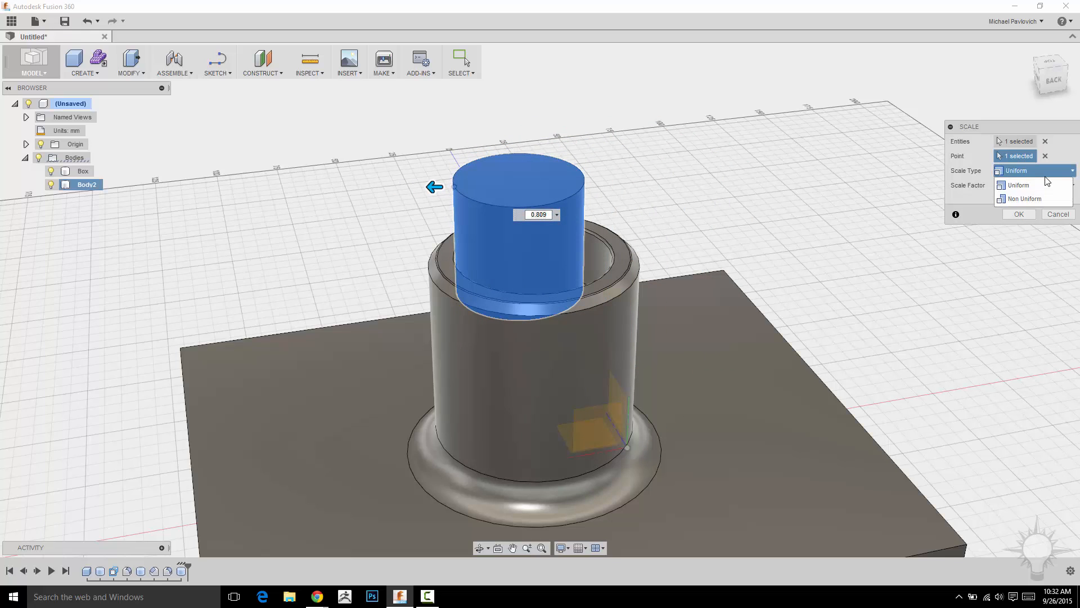
{"action": "left_click", "coordinate": [1019, 197]}
{"action": "left_click_drag", "start_coordinate": [430, 188], "coordinate": [472, 203]}
{"action": "mouse_move", "coordinate": [465, 164]}
{"action": "left_mouse_down"}
{"action": "mouse_move", "coordinate": [467, 134]}
{"action": "mouse_move", "coordinate": [468, 149]}
{"action": "left_mouse_up"}
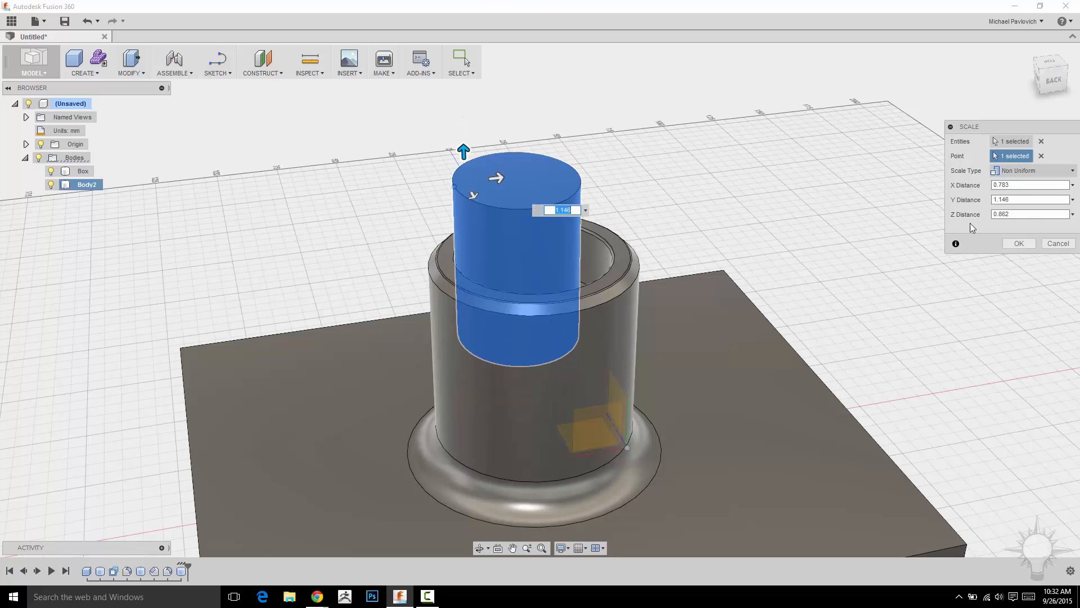
{"action": "left_click", "coordinate": [1019, 243]}
- Hide the Body2 cylinder to view the sleeve underneath
{"action": "middle_click_drag", "start_coordinate": [714, 177], "coordinate": [731, 217], "text": "shift"}
{"action": "left_click", "coordinate": [527, 171]}
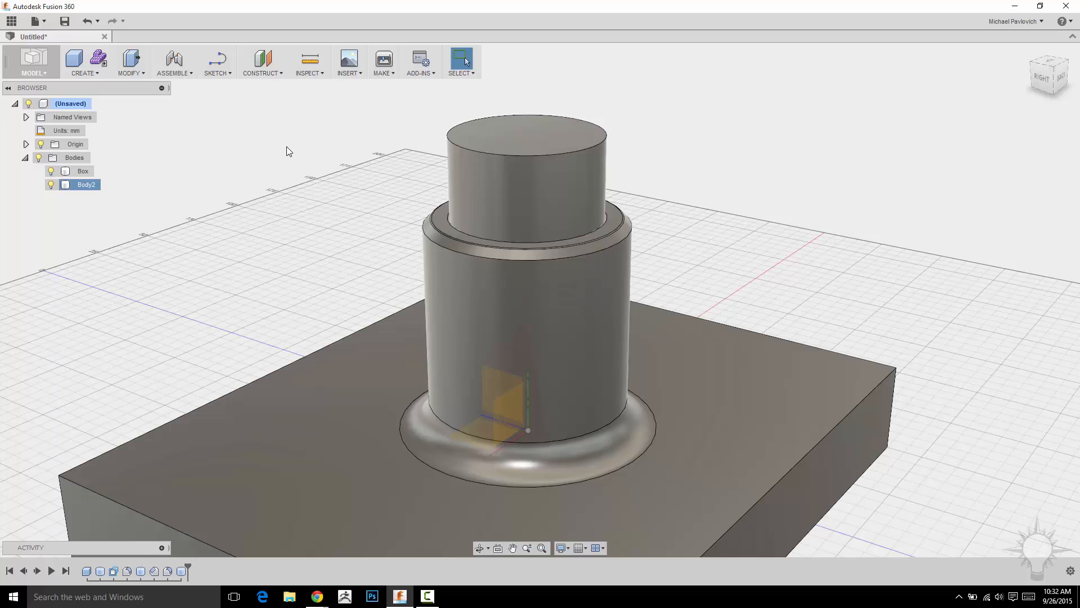
{"action": "scroll", "coordinate": [286, 147], "scroll_direction": "down", "scroll_amount": 2}
{"action": "middle_click_drag", "start_coordinate": [268, 161], "coordinate": [266, 136]}
{"action": "left_click", "coordinate": [51, 184]}
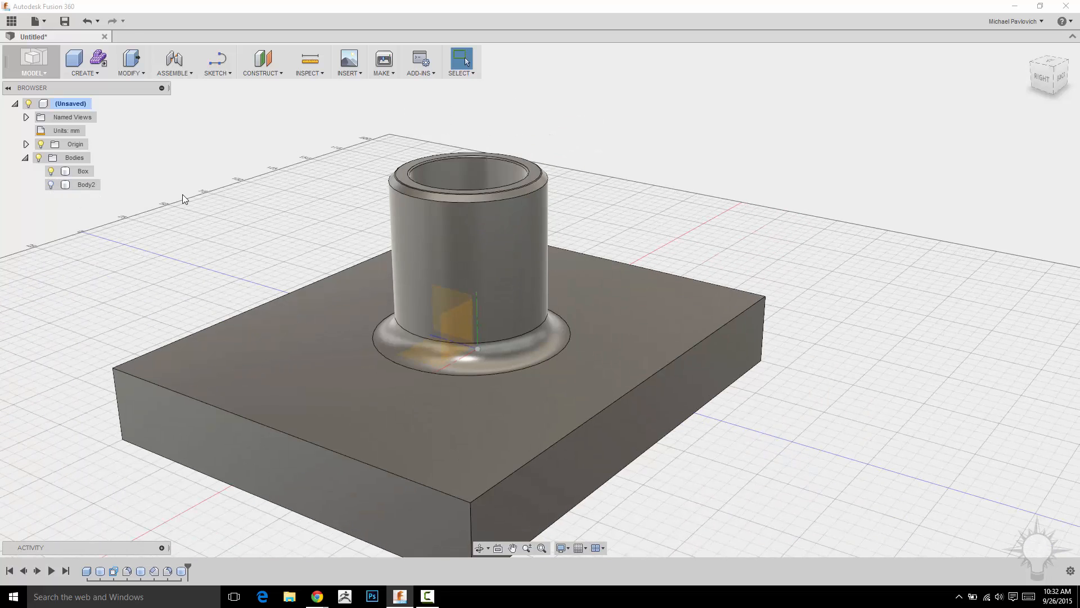
- Show Body2 again and hide the Box body
{"action": "left_click", "coordinate": [51, 184]}
{"action": "left_click", "coordinate": [52, 171]}
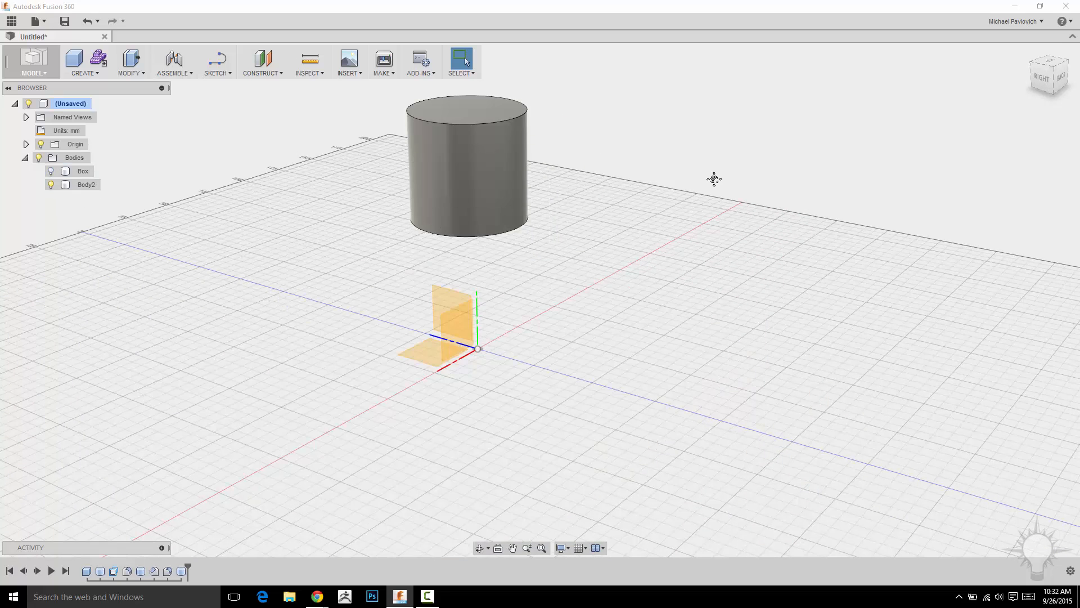
{"action": "middle_click_drag", "start_coordinate": [714, 171], "coordinate": [716, 185], "text": "shift"}
{"action": "scroll", "coordinate": [714, 181], "scroll_direction": "up", "scroll_amount": 1}
{"action": "middle_click_drag", "start_coordinate": [565, 167], "coordinate": [627, 184]}
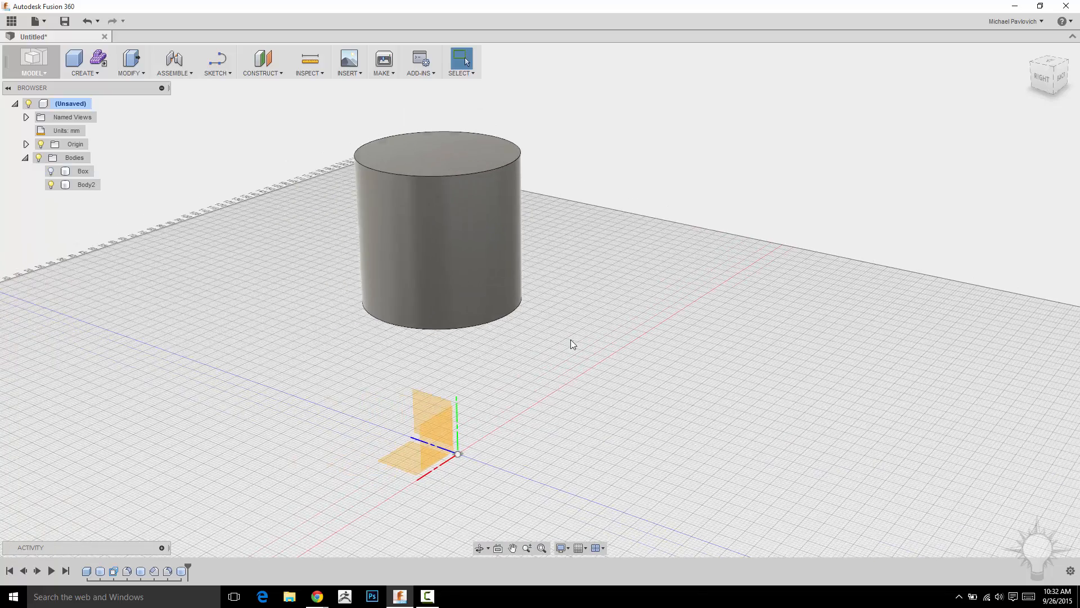
- Create a construction point at the center of the cylinder's bottom circular edge
{"action": "middle_click_drag", "start_coordinate": [651, 253], "coordinate": [647, 184]}
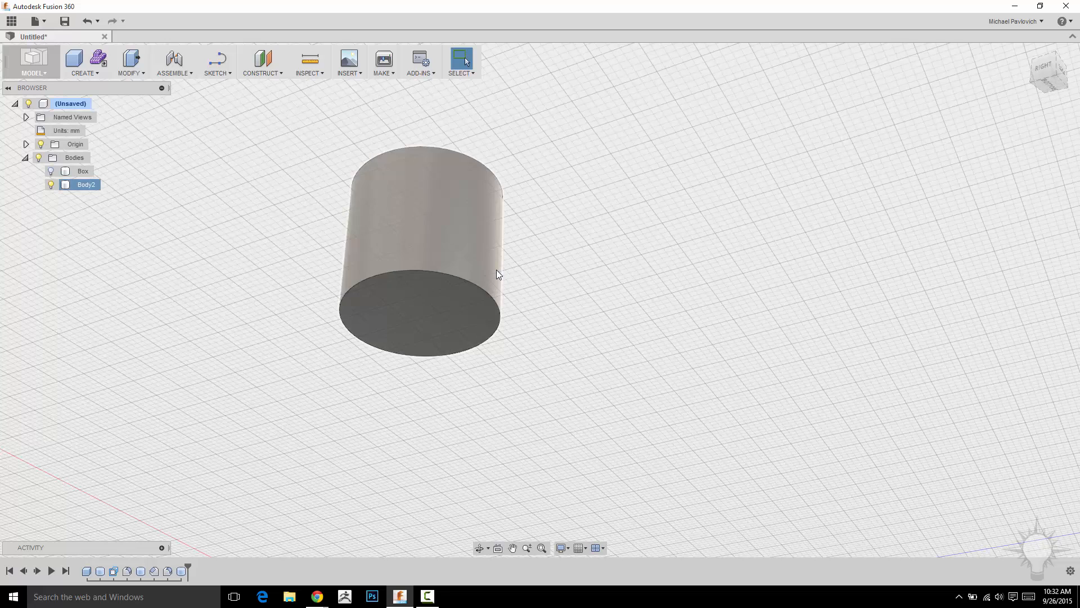
{"action": "left_click", "coordinate": [267, 73]}
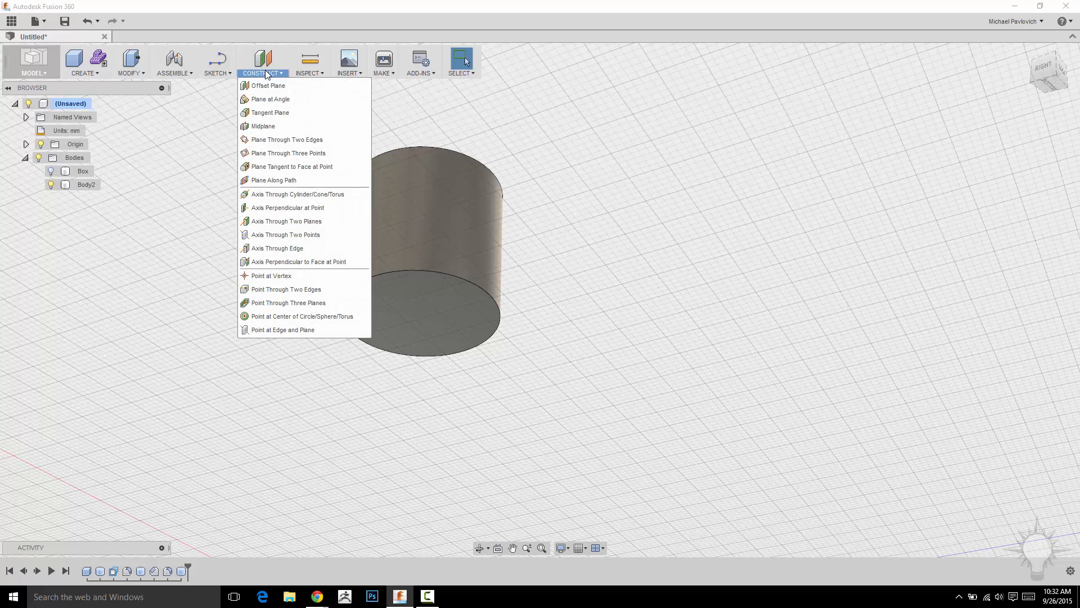
{"action": "left_click", "coordinate": [267, 316]}
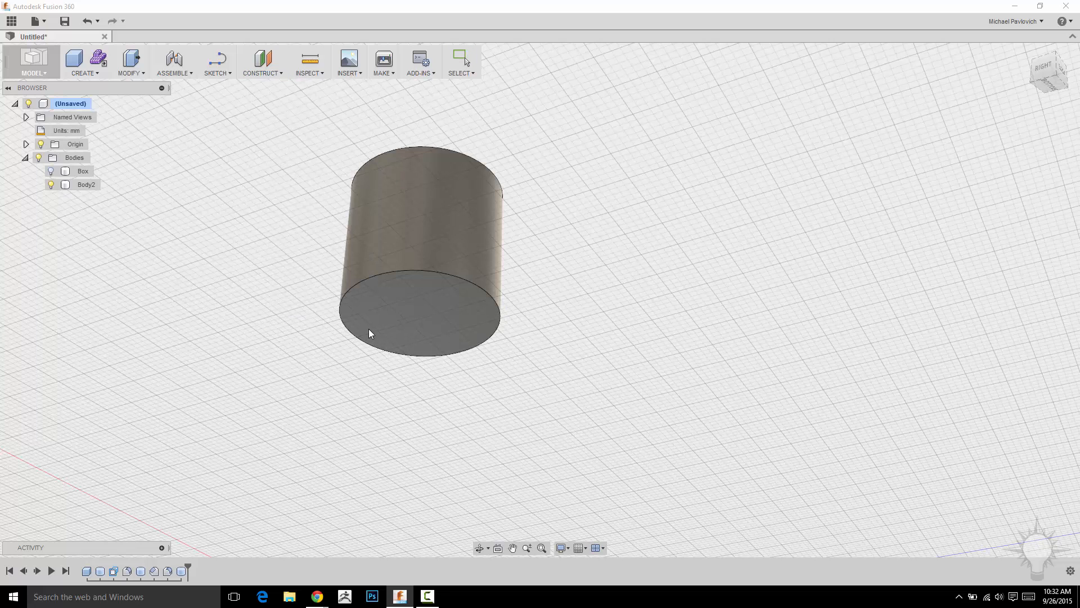
{"action": "left_click", "coordinate": [406, 270]}
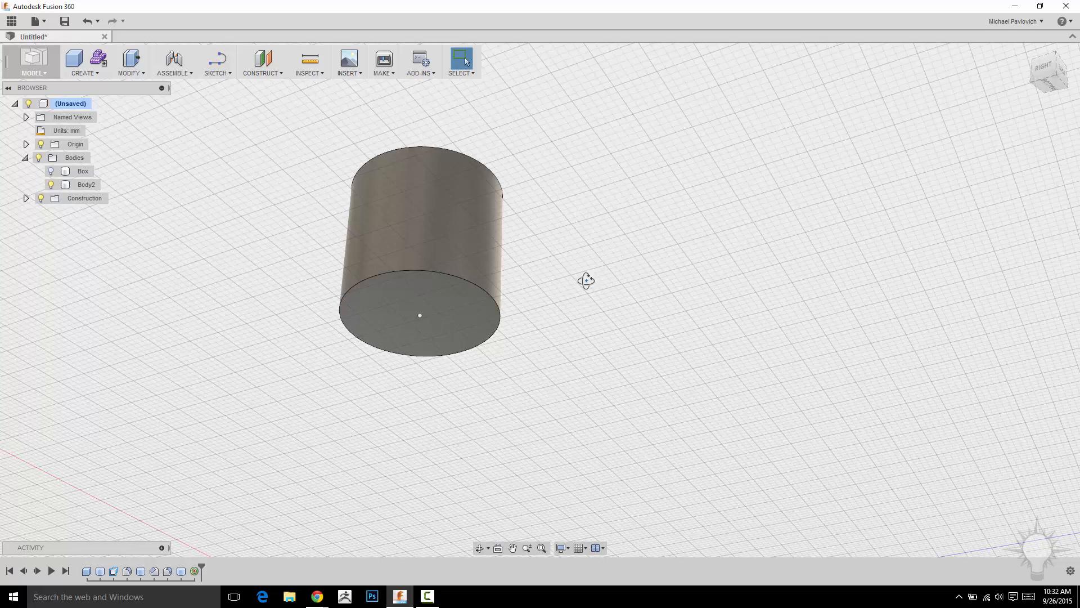
- Inspect the new Point1 inside the Construction folder of the browser
{"action": "middle_click_drag", "start_coordinate": [586, 280], "coordinate": [610, 272], "text": "shift"}
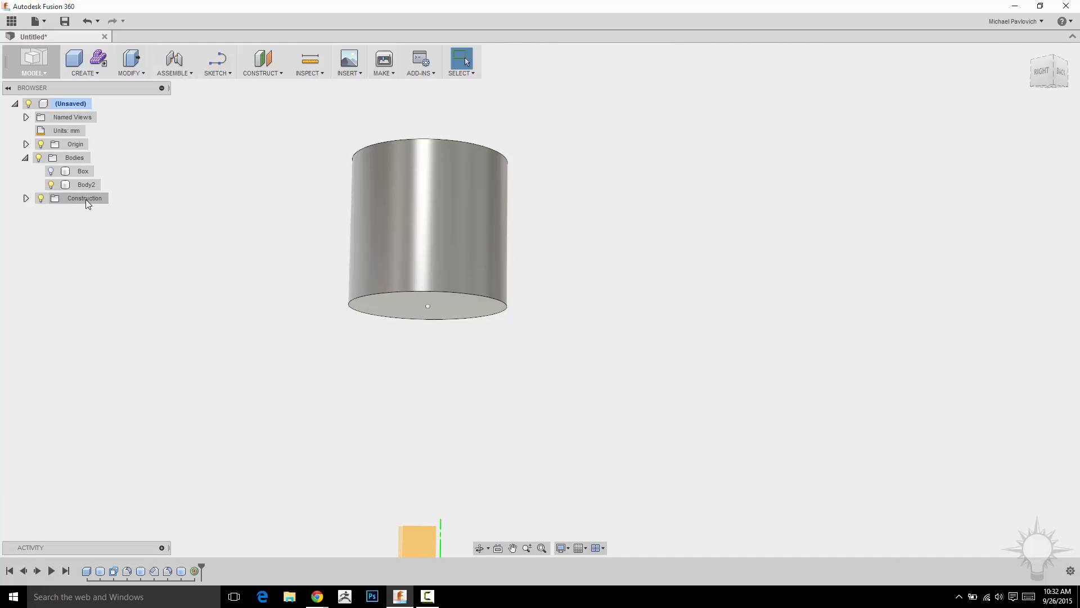
{"action": "left_click", "coordinate": [25, 198]}
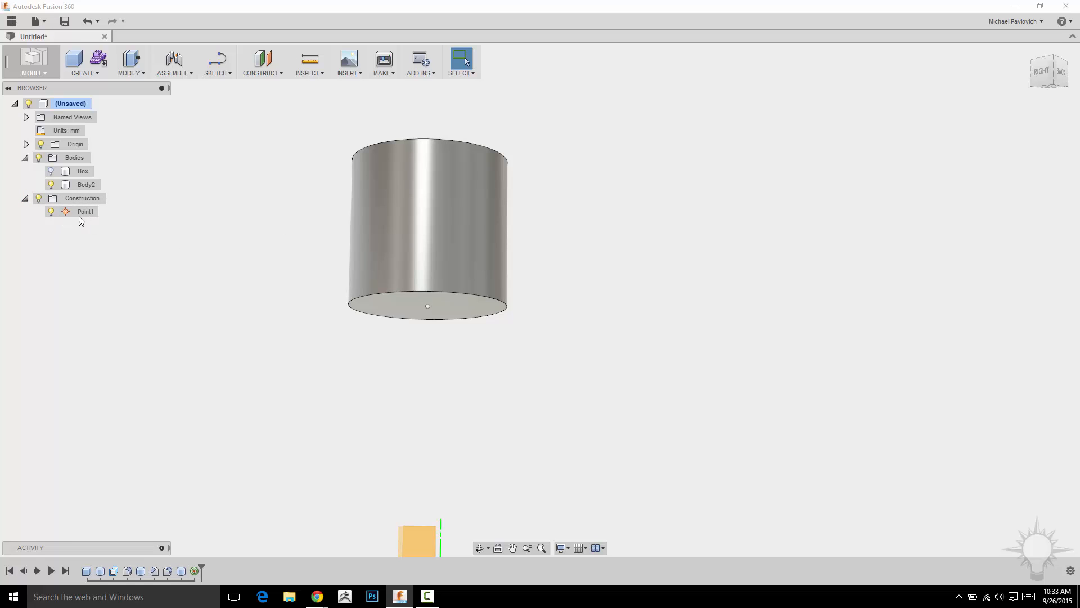
{"action": "left_click", "coordinate": [51, 212]}
{"action": "left_click", "coordinate": [25, 198]}
{"action": "left_click", "coordinate": [42, 198]}
{"action": "middle_click_drag", "start_coordinate": [213, 260], "coordinate": [319, 204], "text": "shift"}
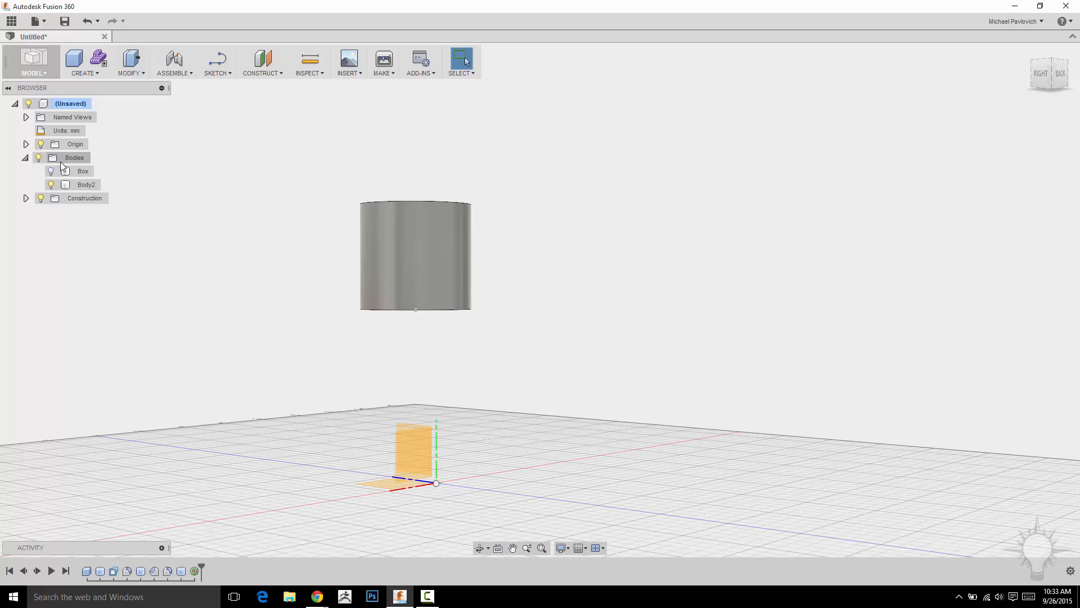
{"action": "middle_click_drag", "start_coordinate": [668, 192], "coordinate": [651, 197]}
{"action": "middle_click_drag", "start_coordinate": [467, 153], "coordinate": [474, 136], "text": "shift"}
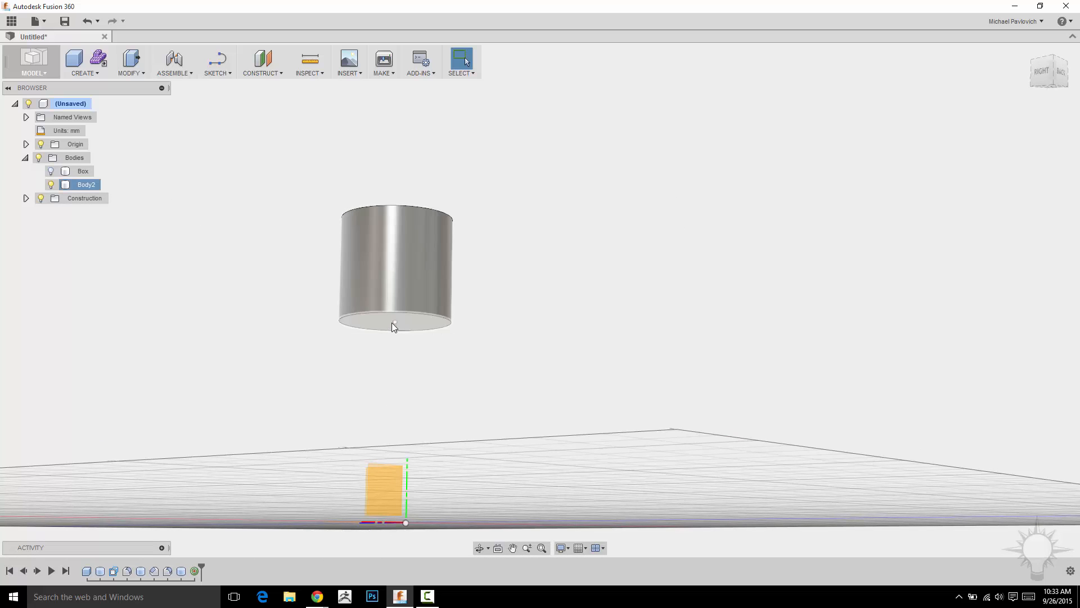
{"action": "middle_click_drag", "start_coordinate": [541, 218], "coordinate": [537, 232], "text": "shift"}
- Show the Box body again alongside the Body2 cylinder
{"action": "left_click", "coordinate": [83, 183]}
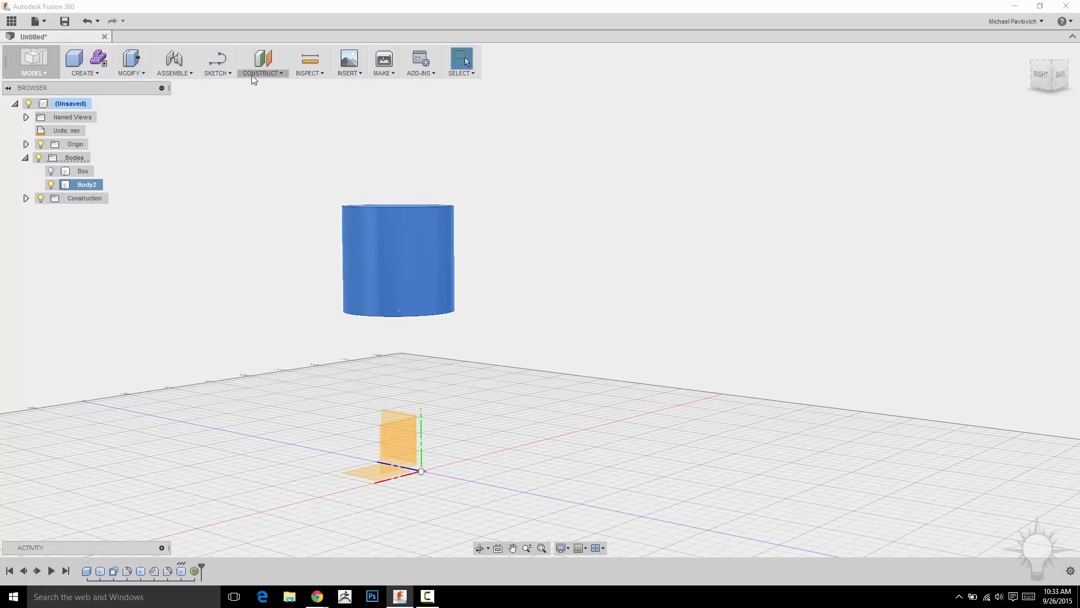
{"action": "left_click", "coordinate": [51, 171]}
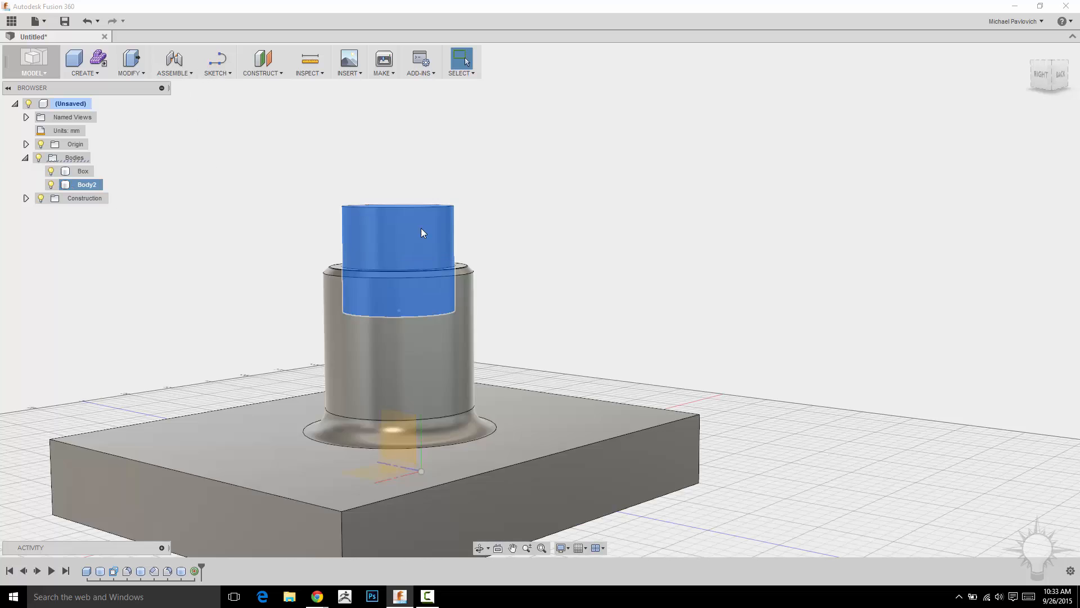
{"action": "scroll", "coordinate": [514, 219], "scroll_direction": "up", "scroll_amount": 3}
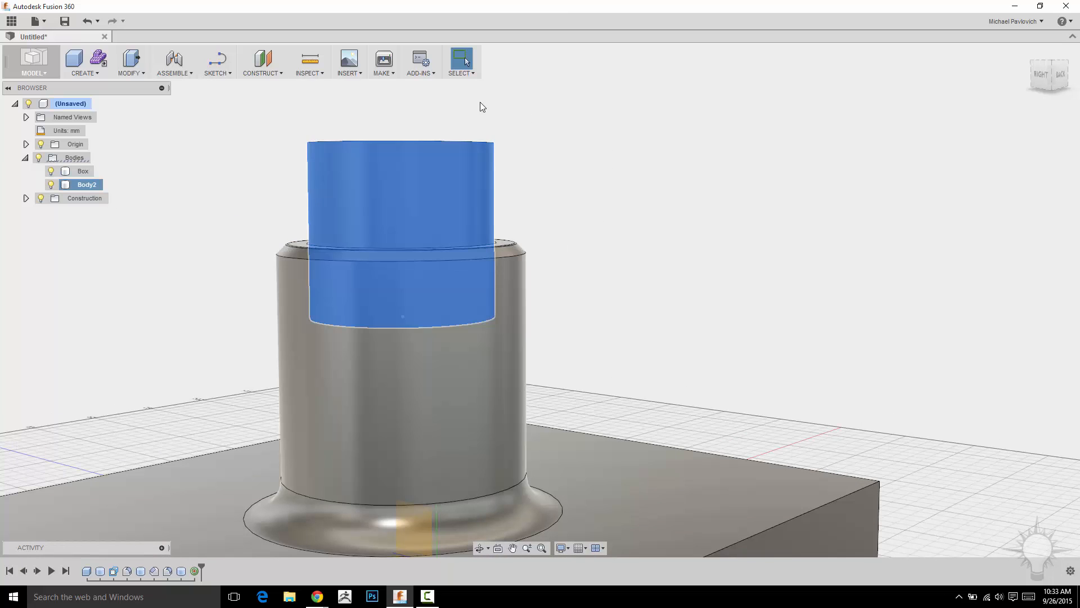
{"action": "left_click", "coordinate": [282, 112]}
- Try to scale the Body2 cylinder about the construction point at its bottom center, then cancel
{"action": "left_click", "coordinate": [139, 75]}
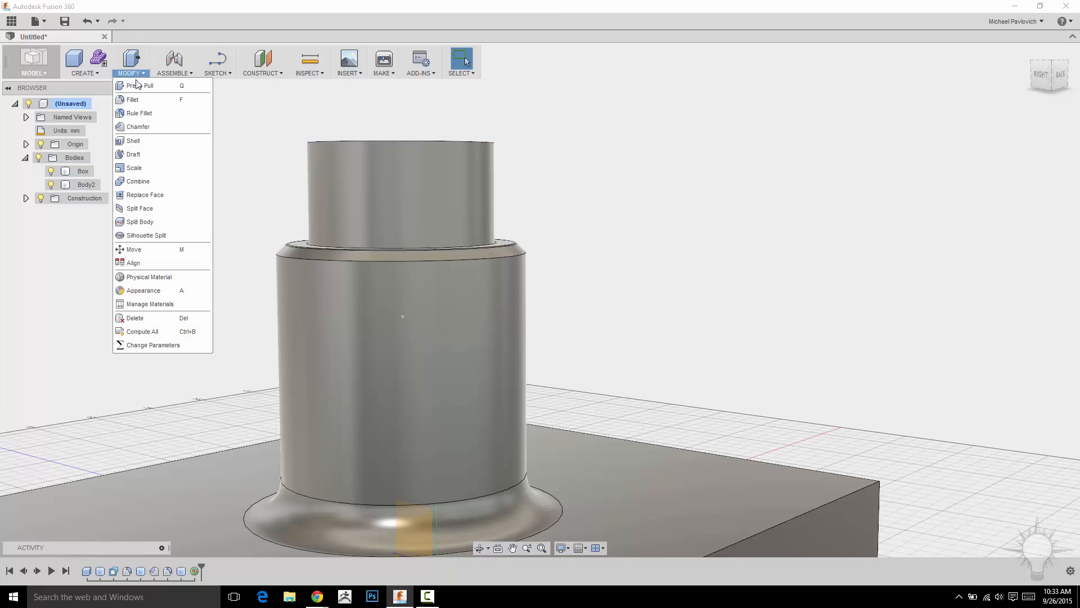
{"action": "left_click", "coordinate": [133, 155]}
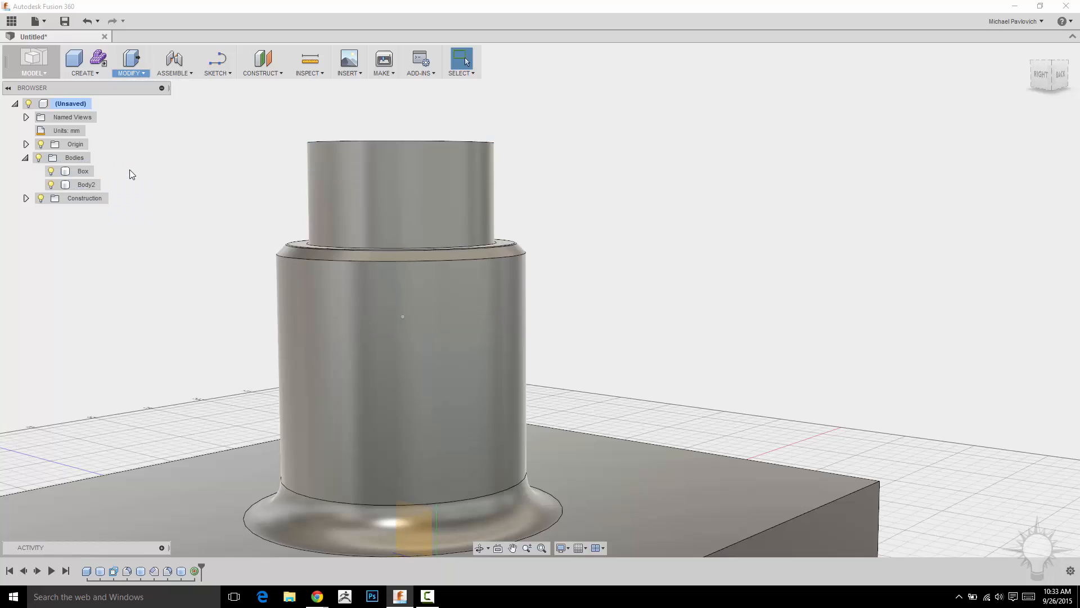
{"action": "left_click", "coordinate": [391, 172]}
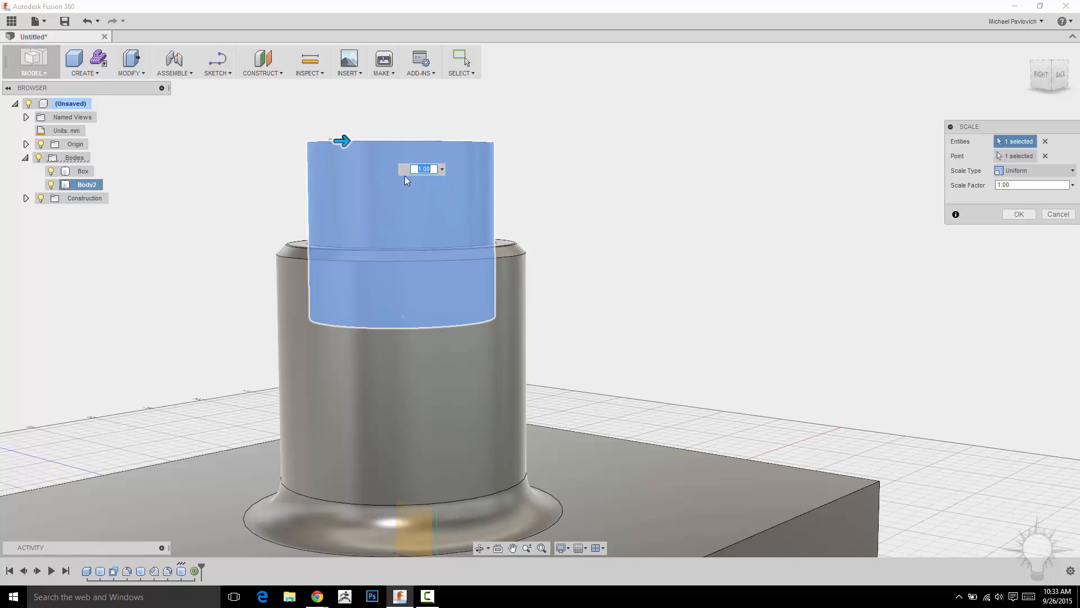
{"action": "left_click", "coordinate": [1046, 157]}
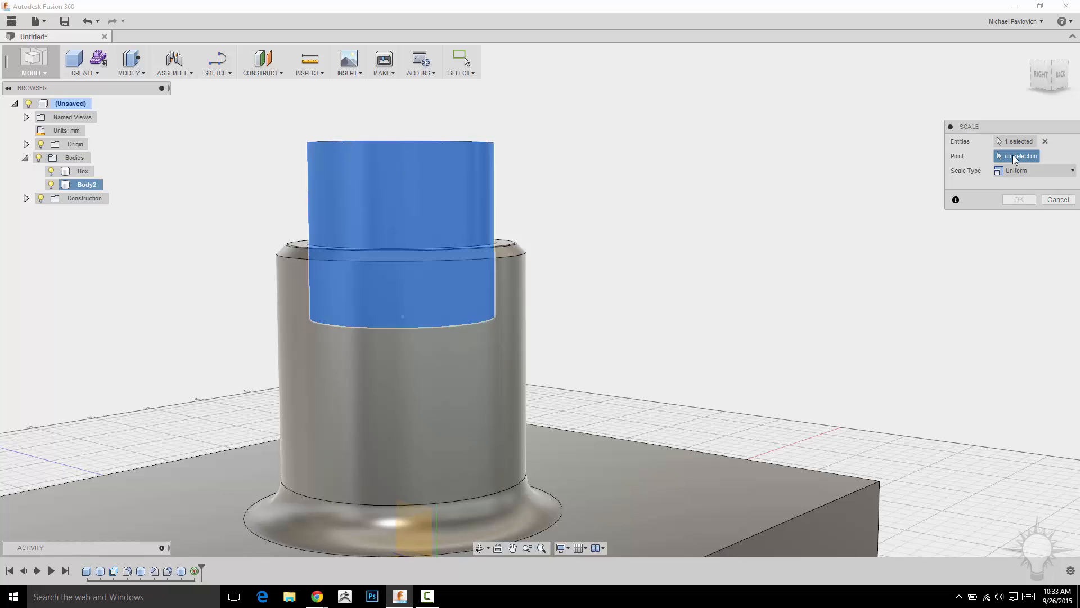
{"action": "middle_click_drag", "start_coordinate": [779, 231], "coordinate": [794, 152]}
{"action": "middle_click_drag", "start_coordinate": [733, 246], "coordinate": [723, 169], "text": "shift"}
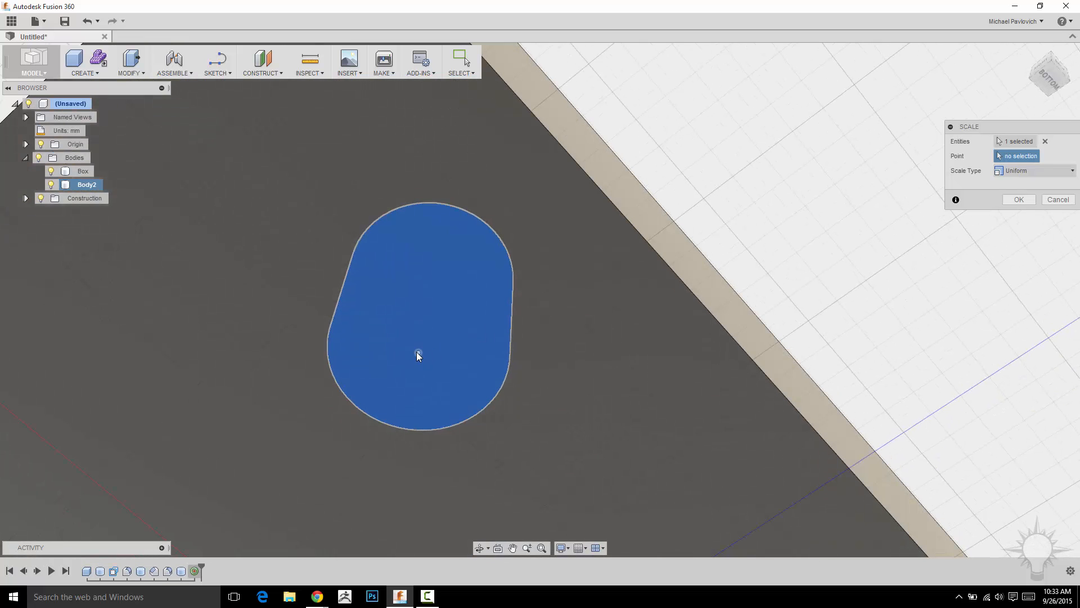
{"action": "left_click", "coordinate": [417, 353]}
{"action": "middle_click_drag", "start_coordinate": [730, 164], "coordinate": [750, 164], "text": "shift"}
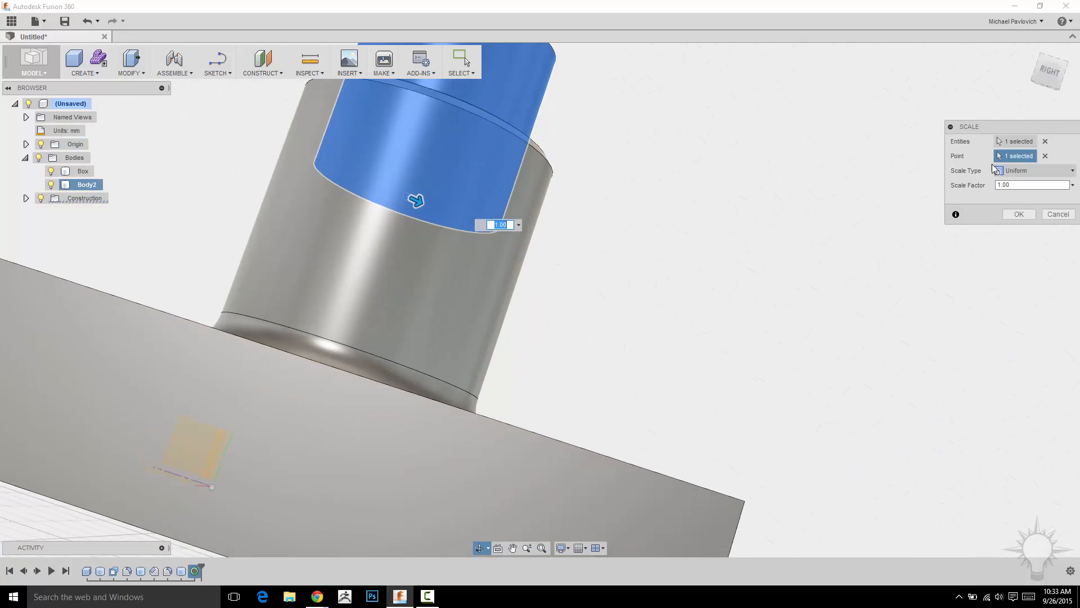
{"action": "middle_click_drag", "start_coordinate": [567, 249], "coordinate": [576, 327]}
{"action": "mouse_move", "coordinate": [430, 280]}
{"action": "left_mouse_down"}
{"action": "mouse_move", "coordinate": [456, 290]}
{"action": "mouse_move", "coordinate": [439, 284]}
{"action": "left_mouse_up"}
{"action": "key", "text": "Escape"}
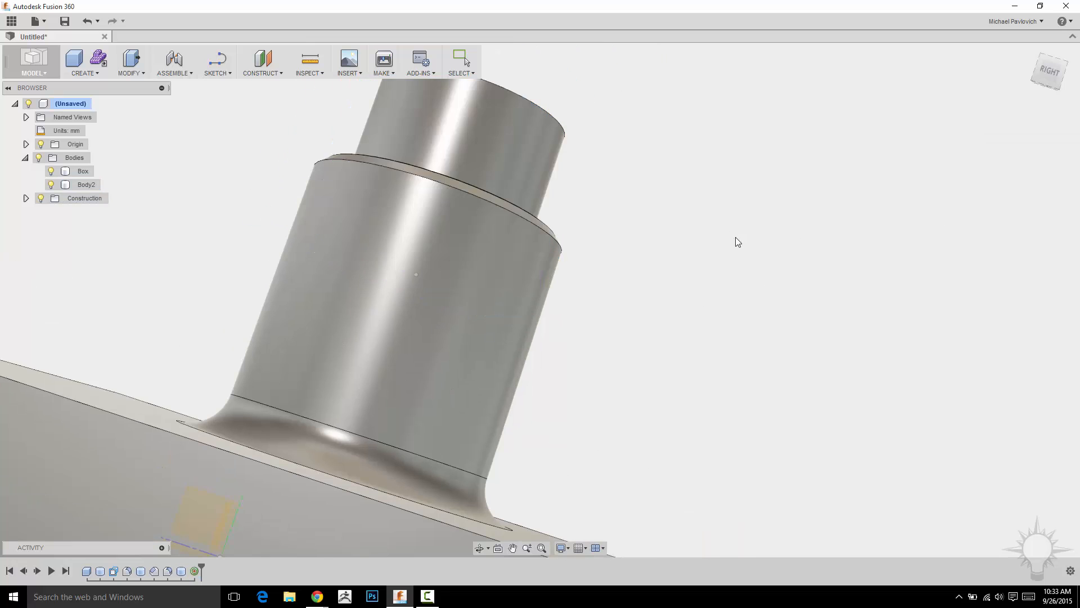
- Repeat Scale on the Body2 cylinder with Non Uniform type, nudge its vertical arrow slightly, and confirm
{"action": "scroll", "coordinate": [714, 175], "scroll_direction": "down", "scroll_amount": 3}
{"action": "right_click", "coordinate": [721, 123]}
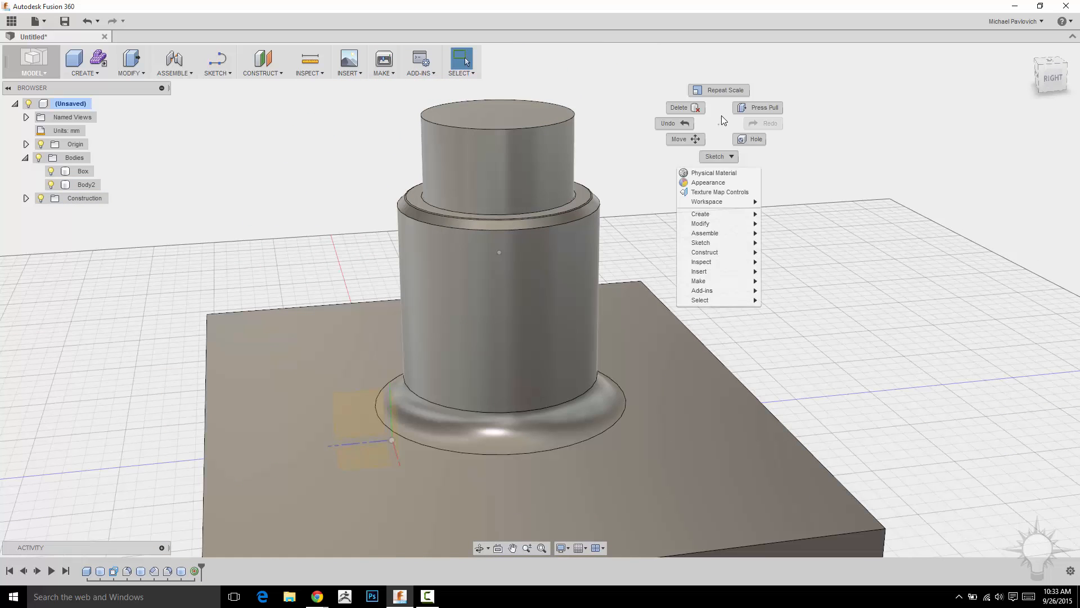
{"action": "left_click", "coordinate": [721, 91]}
{"action": "left_click", "coordinate": [1018, 160]}
{"action": "left_click", "coordinate": [1045, 157]}
{"action": "middle_click_drag", "start_coordinate": [754, 253], "coordinate": [721, 179], "text": "shift"}
{"action": "left_click", "coordinate": [1023, 200]}
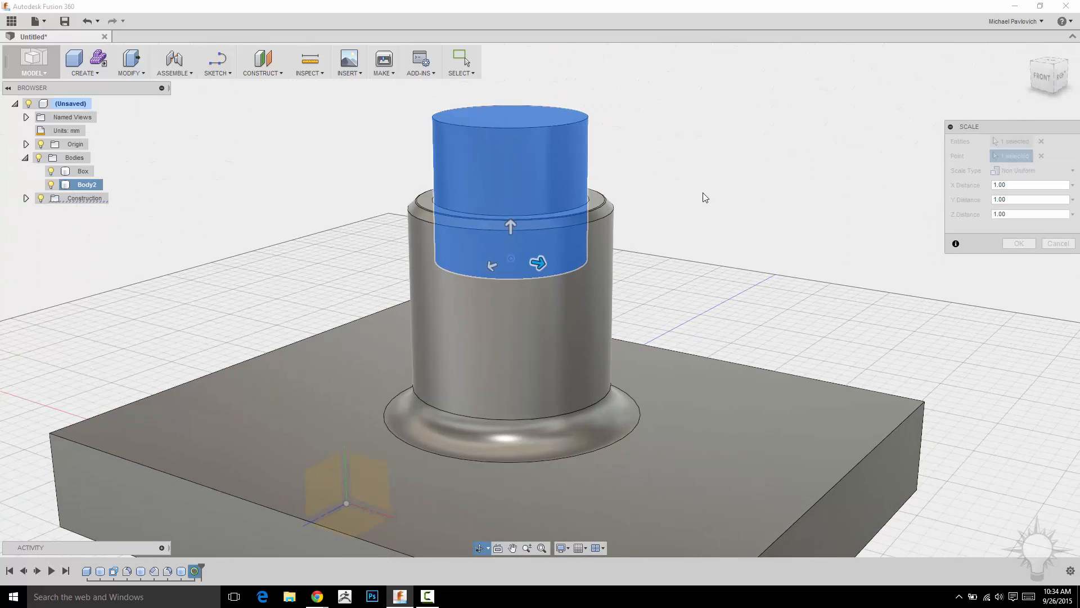
{"action": "mouse_move", "coordinate": [509, 230]}
{"action": "left_mouse_down"}
{"action": "mouse_move", "coordinate": [512, 193]}
{"action": "mouse_move", "coordinate": [512, 313]}
{"action": "mouse_move", "coordinate": [514, 223]}
{"action": "left_mouse_up"}
{"action": "left_click", "coordinate": [1020, 245]}
- Set the display's visual style to Shaded
{"action": "middle_click_drag", "start_coordinate": [778, 241], "coordinate": [634, 152], "text": "shift"}
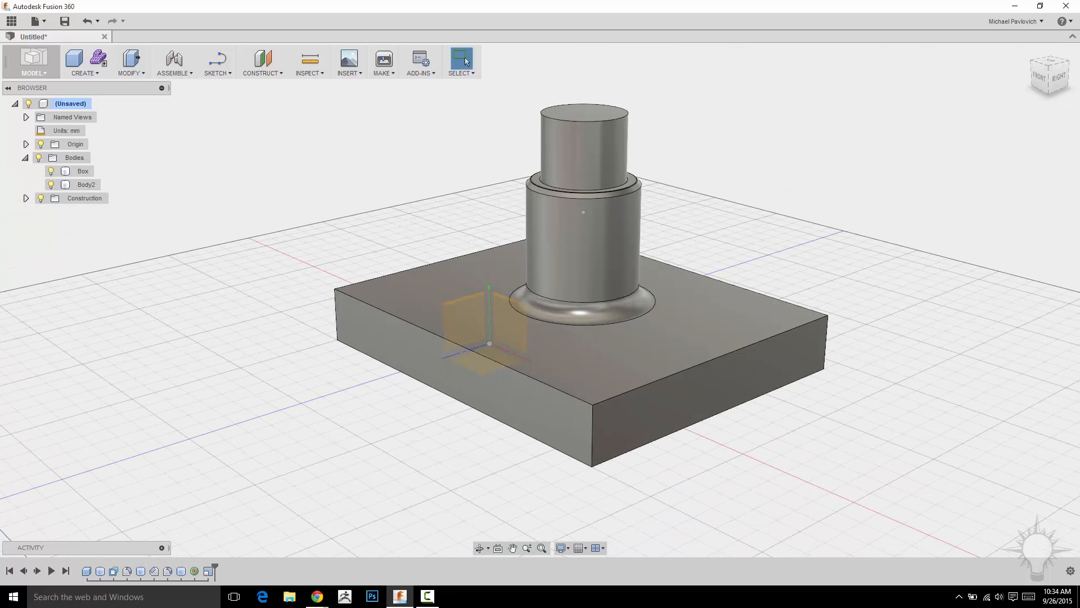
{"action": "key", "text": "F10"}
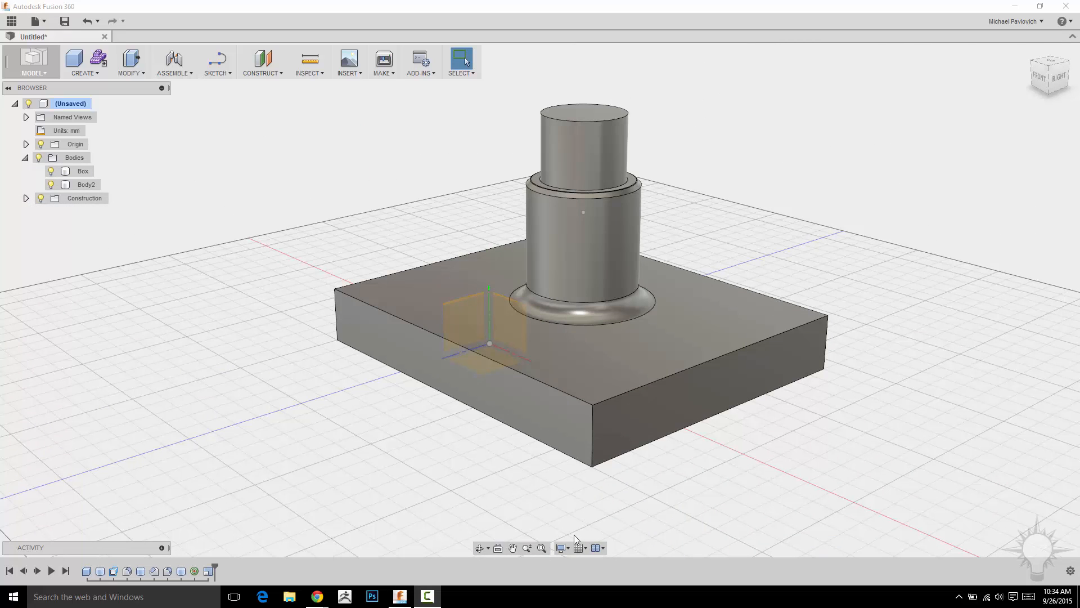
{"action": "left_click", "coordinate": [568, 547]}
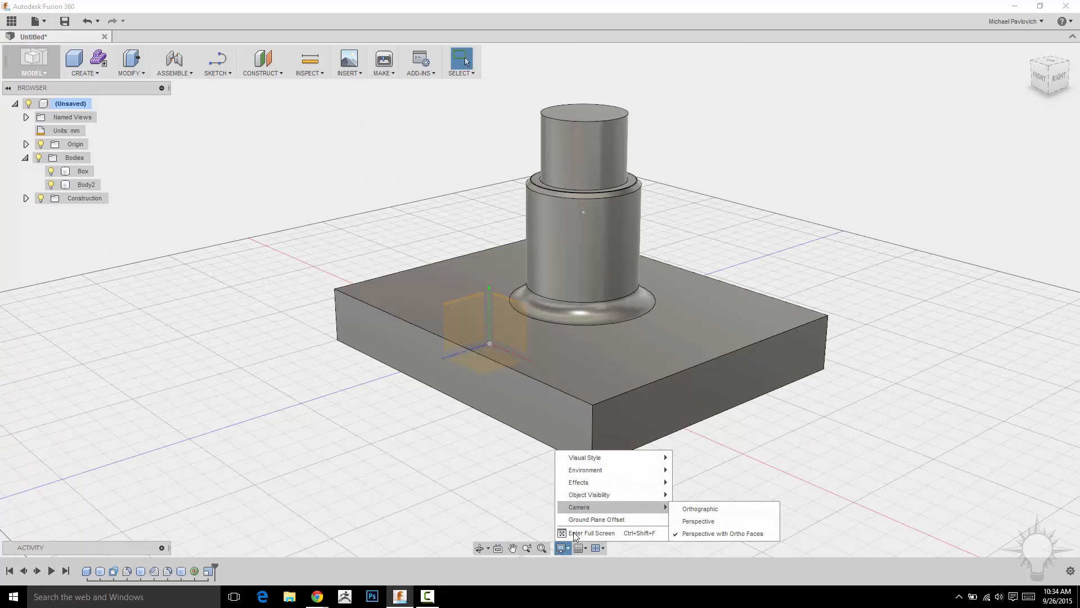
{"action": "left_click", "coordinate": [568, 551]}
{"action": "left_click", "coordinate": [567, 549]}
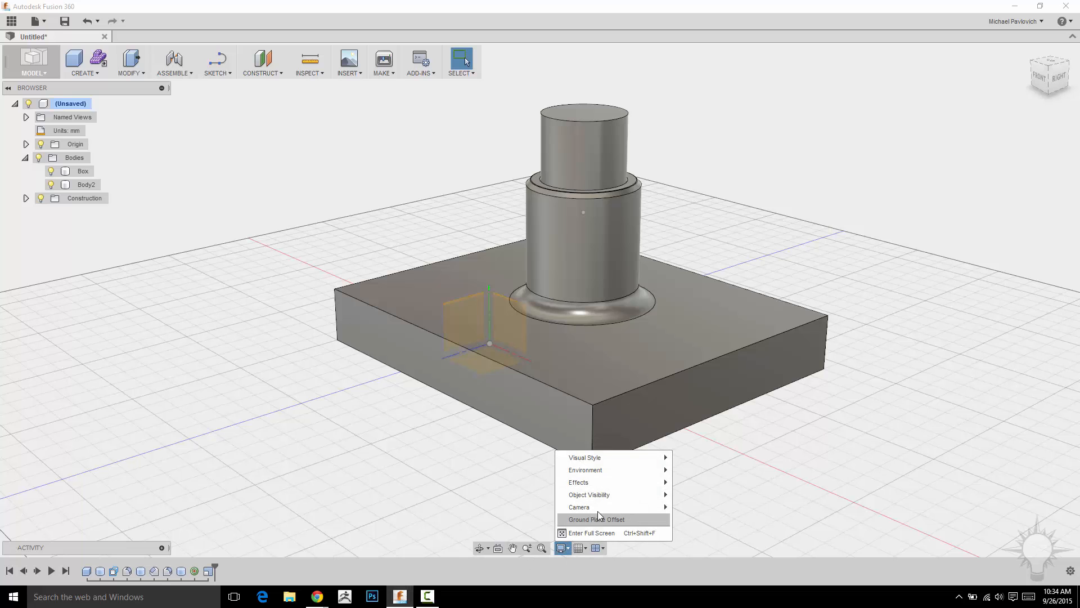
{"action": "mouse_move", "coordinate": [619, 458]}
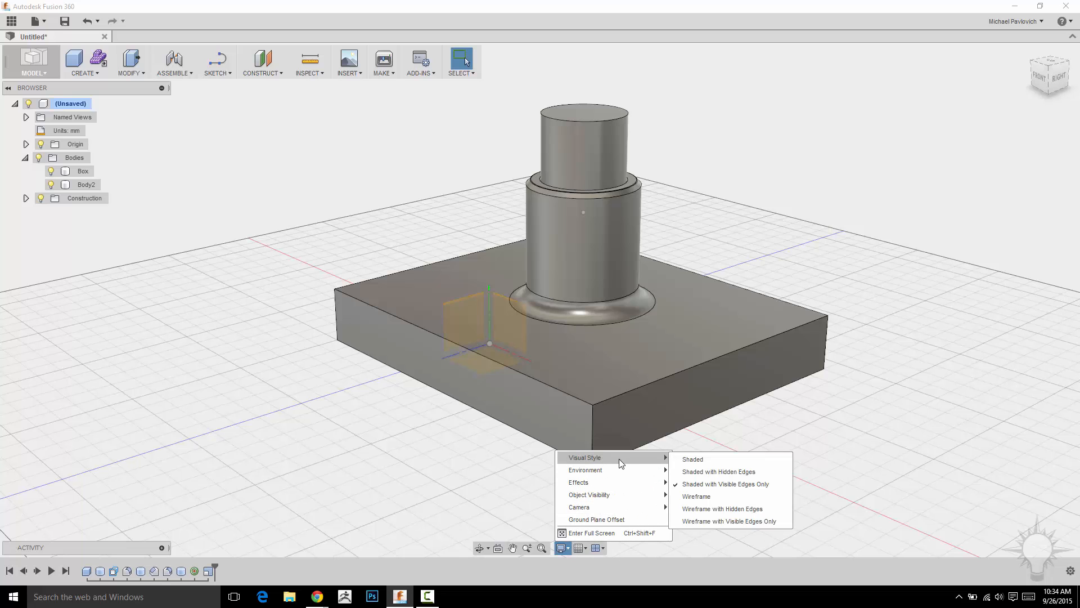
{"action": "left_click", "coordinate": [687, 460]}
- Switch the visual style to Shaded with Hidden Edges
{"action": "mouse_move", "coordinate": [810, 236]}
{"action": "middle_mouse_down", "text": "shift"}
{"action": "mouse_move", "coordinate": [707, 236]}
{"action": "mouse_move", "coordinate": [745, 220]}
{"action": "mouse_move", "coordinate": [797, 229]}
{"action": "mouse_move", "coordinate": [726, 217]}
{"action": "mouse_move", "coordinate": [739, 264]}
{"action": "middle_mouse_up", "text": "shift"}
{"action": "left_click", "coordinate": [561, 547]}
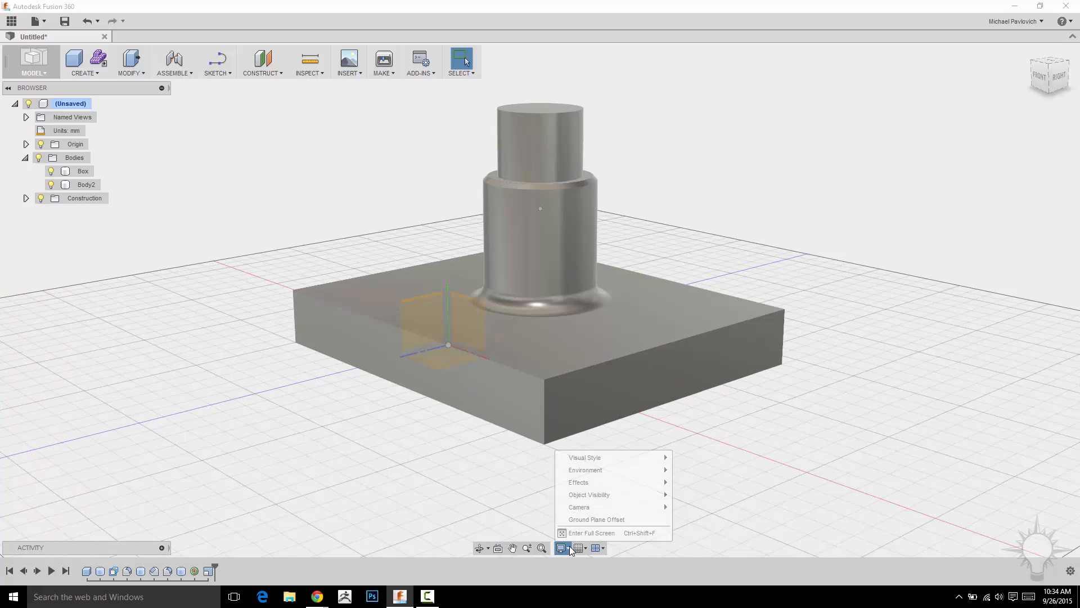
{"action": "mouse_move", "coordinate": [647, 458]}
{"action": "left_click", "coordinate": [685, 473]}
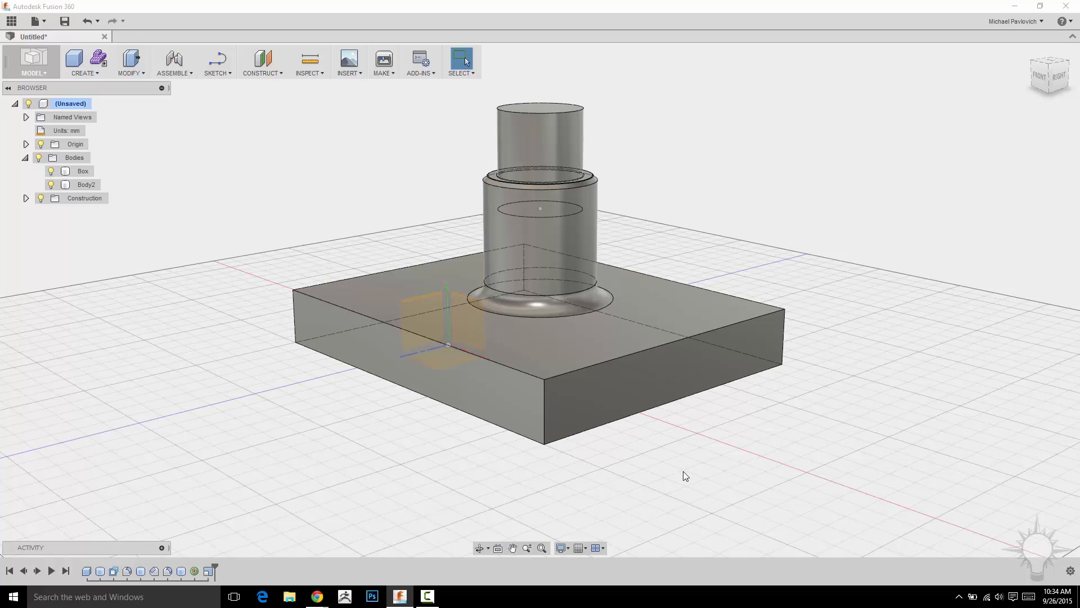
- Switch the visual style to Shaded with Visible Edges Only
{"action": "middle_click_drag", "start_coordinate": [798, 224], "coordinate": [844, 200], "text": "shift"}
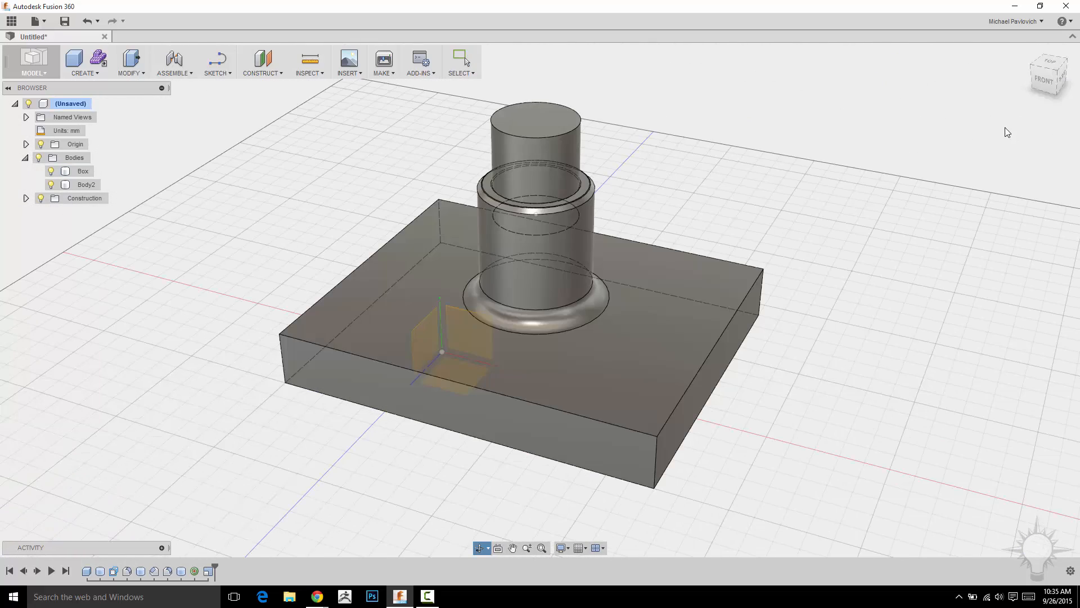
{"action": "left_click", "coordinate": [1043, 83]}
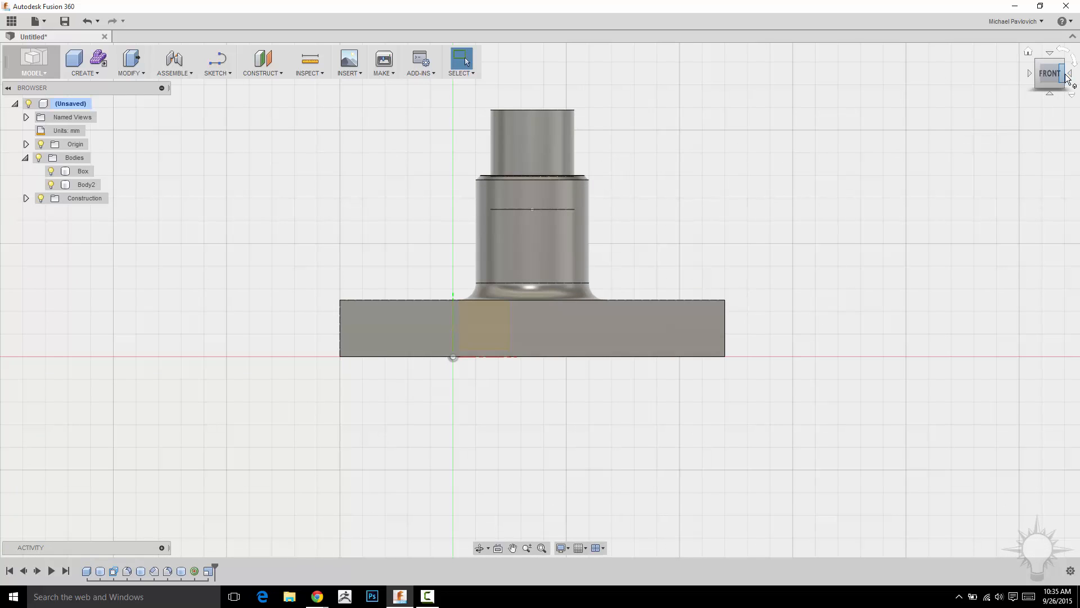
{"action": "left_click", "coordinate": [1052, 88]}
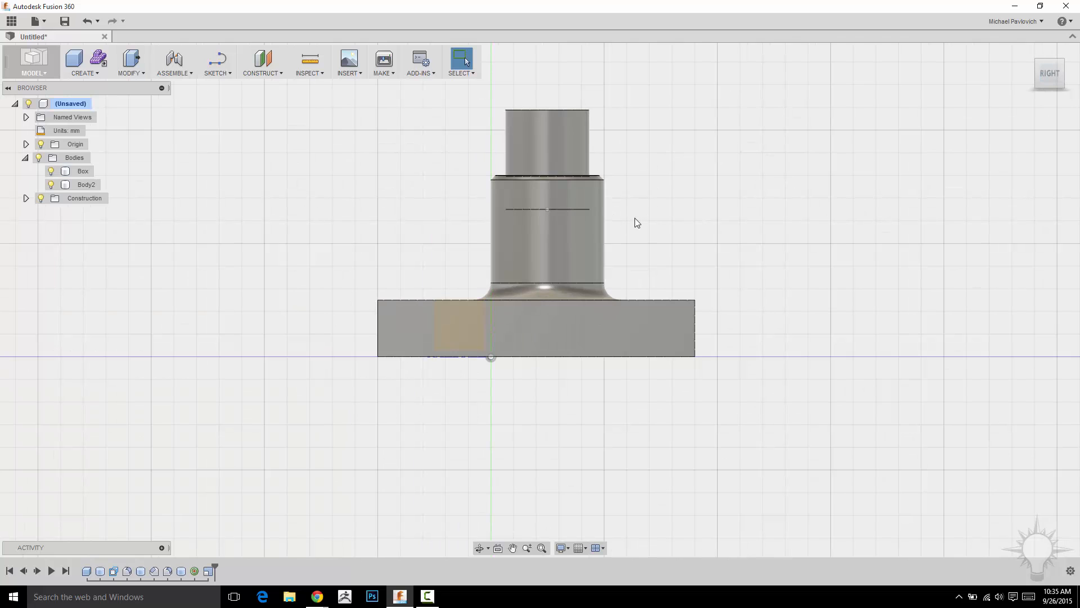
{"action": "left_click", "coordinate": [563, 547]}
{"action": "mouse_move", "coordinate": [595, 458]}
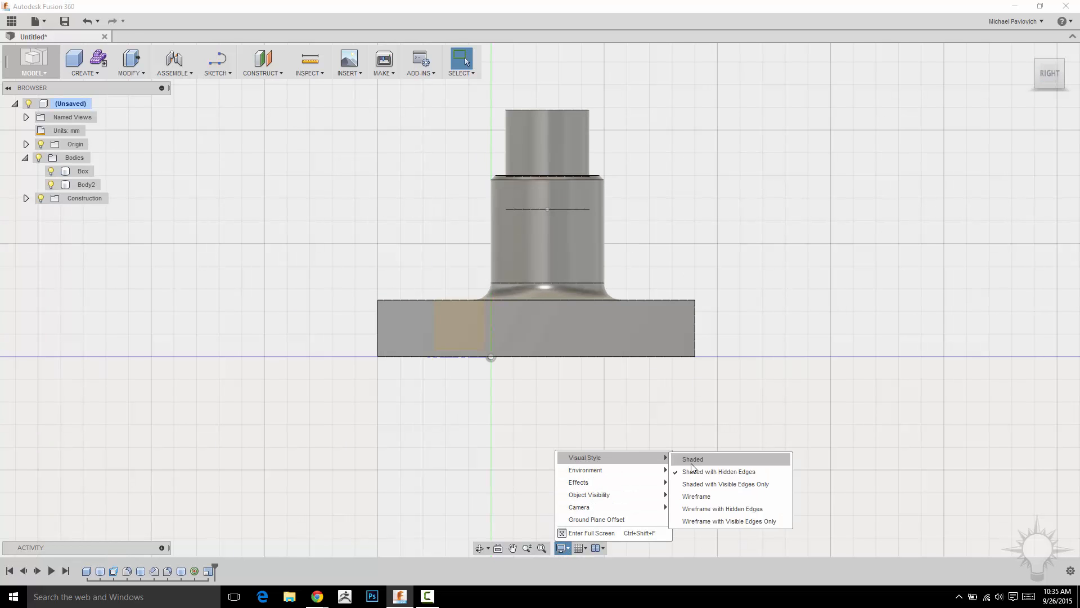
{"action": "left_click", "coordinate": [698, 484]}
- Switch the visual style to Wireframe
{"action": "mouse_move", "coordinate": [768, 221]}
{"action": "middle_mouse_down"}
{"action": "mouse_move", "coordinate": [776, 287]}
{"action": "mouse_move", "coordinate": [787, 292]}
{"action": "mouse_move", "coordinate": [796, 270]}
{"action": "middle_mouse_up"}
{"action": "left_click", "coordinate": [533, 166]}
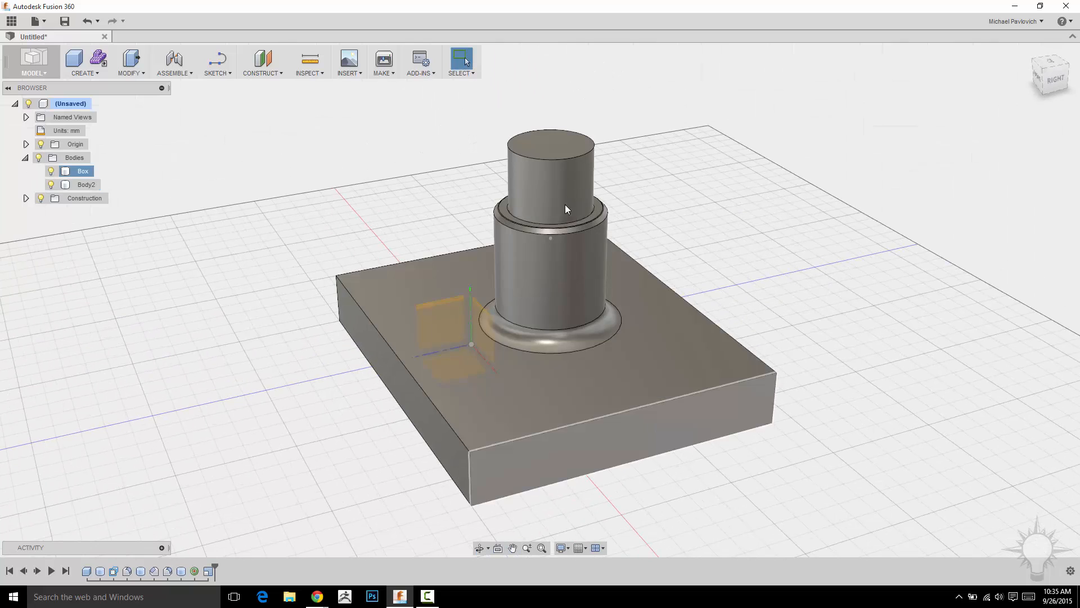
{"action": "left_click", "coordinate": [561, 548]}
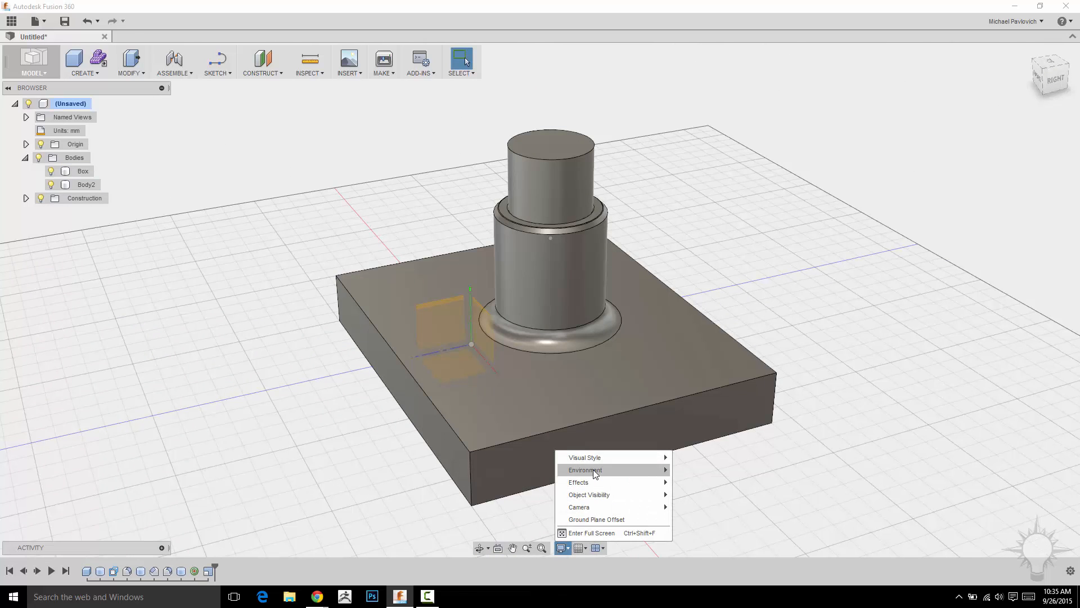
{"action": "mouse_move", "coordinate": [598, 464]}
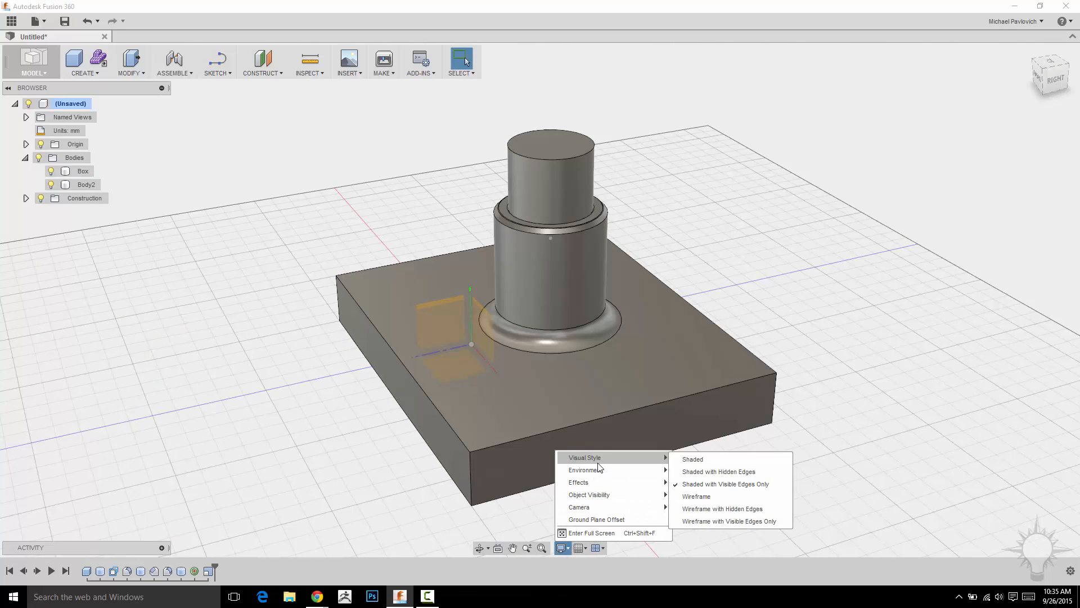
{"action": "left_click", "coordinate": [697, 496]}
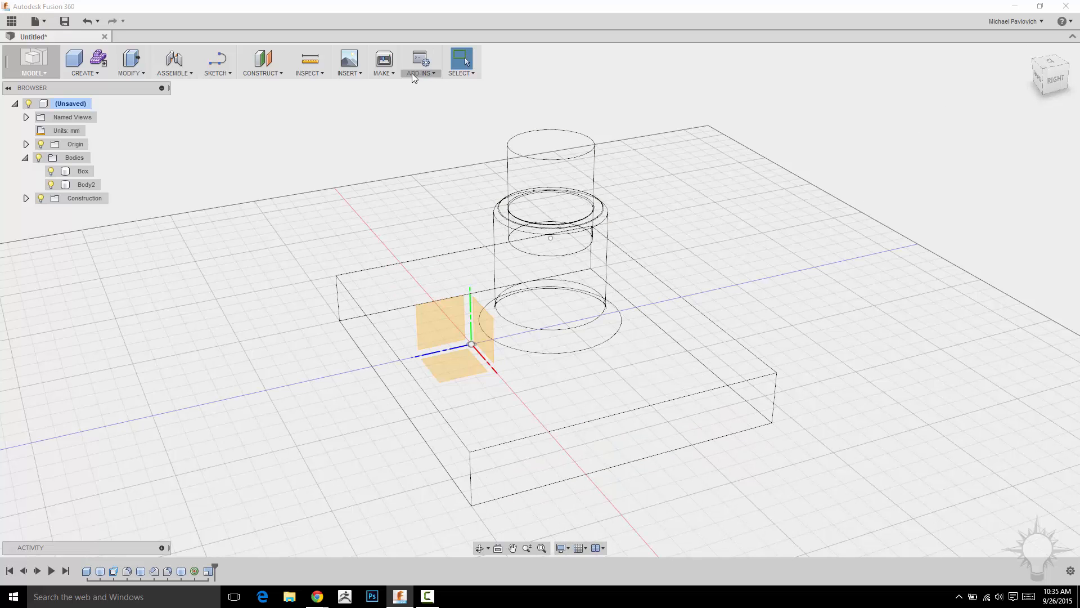
- Return the visual style to Shaded with Visible Edges Only
{"action": "left_click", "coordinate": [559, 548]}
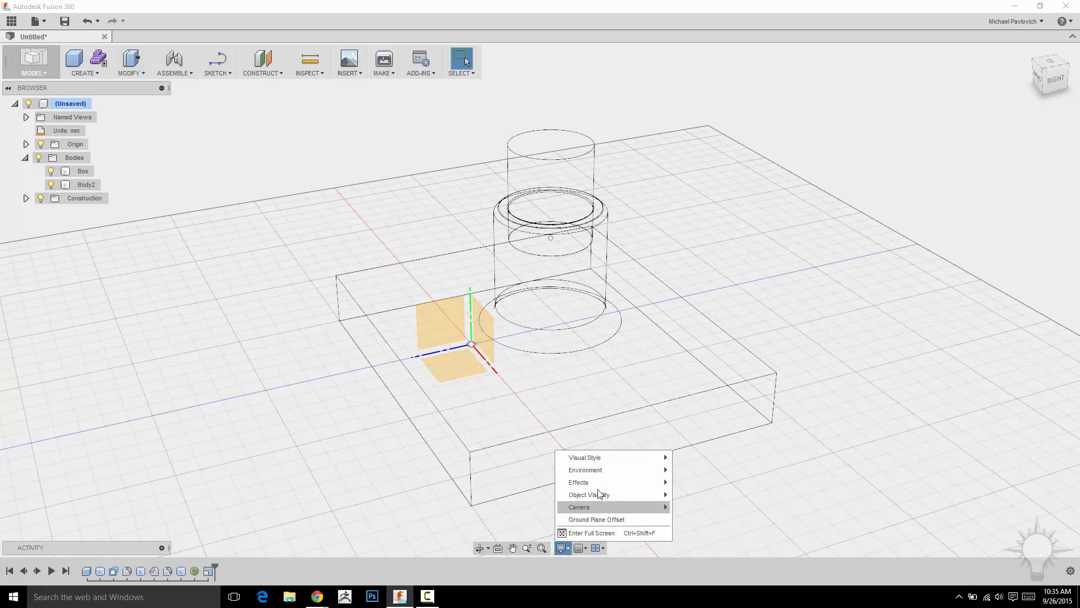
{"action": "mouse_move", "coordinate": [647, 458]}
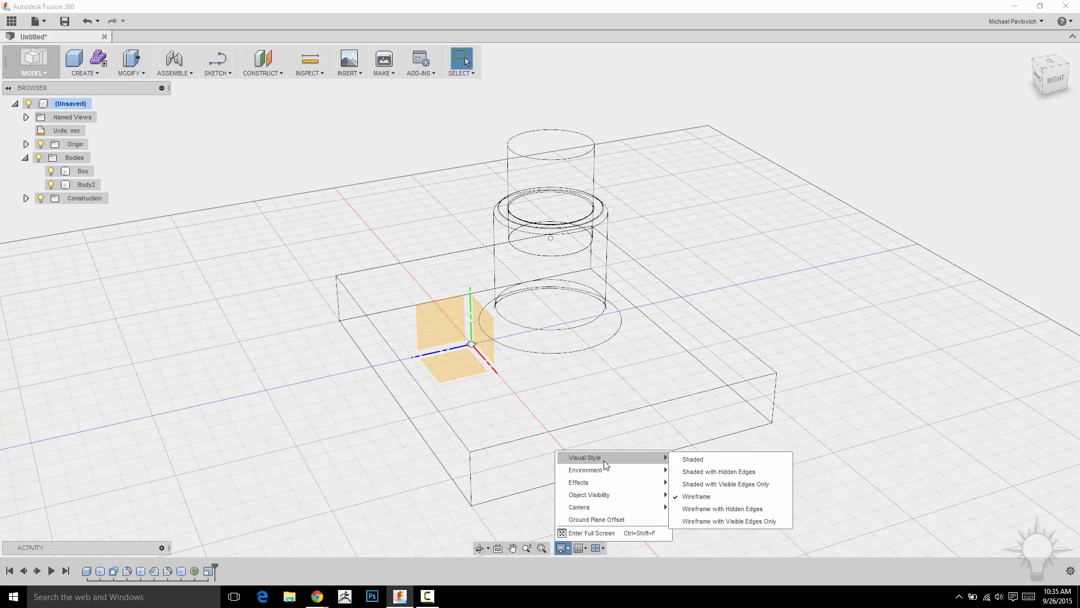
{"action": "left_click", "coordinate": [697, 484]}
- Switch the camera projection to Perspective
{"action": "left_click", "coordinate": [569, 548]}
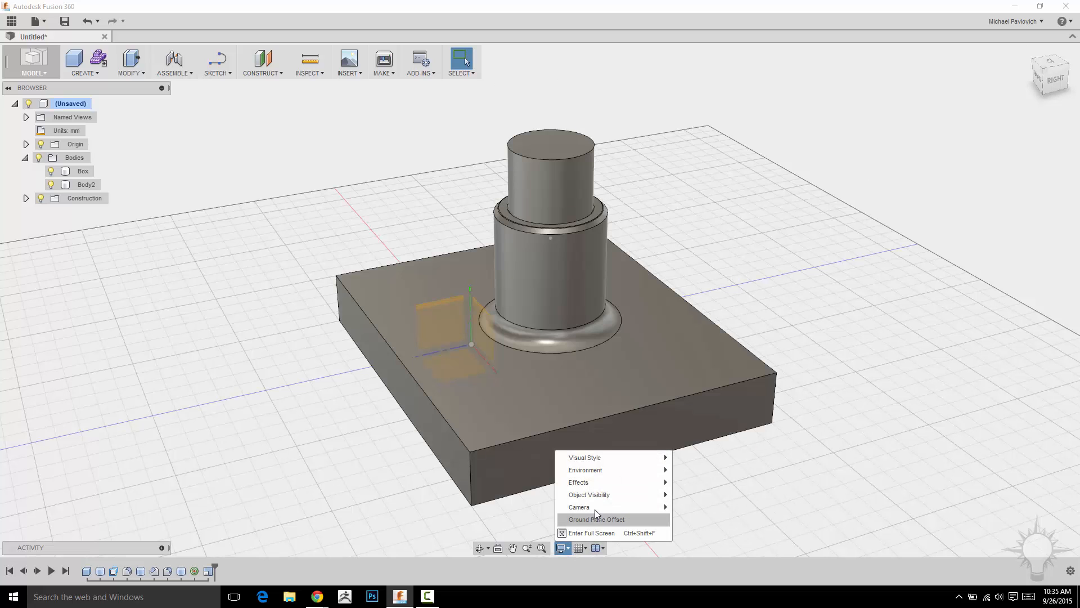
{"action": "mouse_move", "coordinate": [661, 507]}
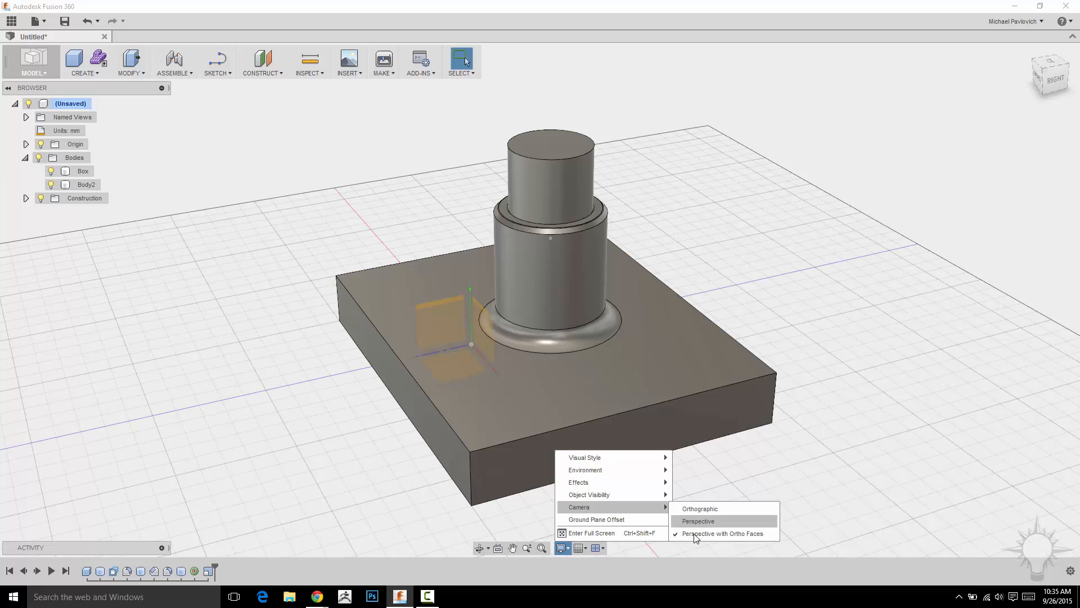
{"action": "left_click", "coordinate": [696, 520]}
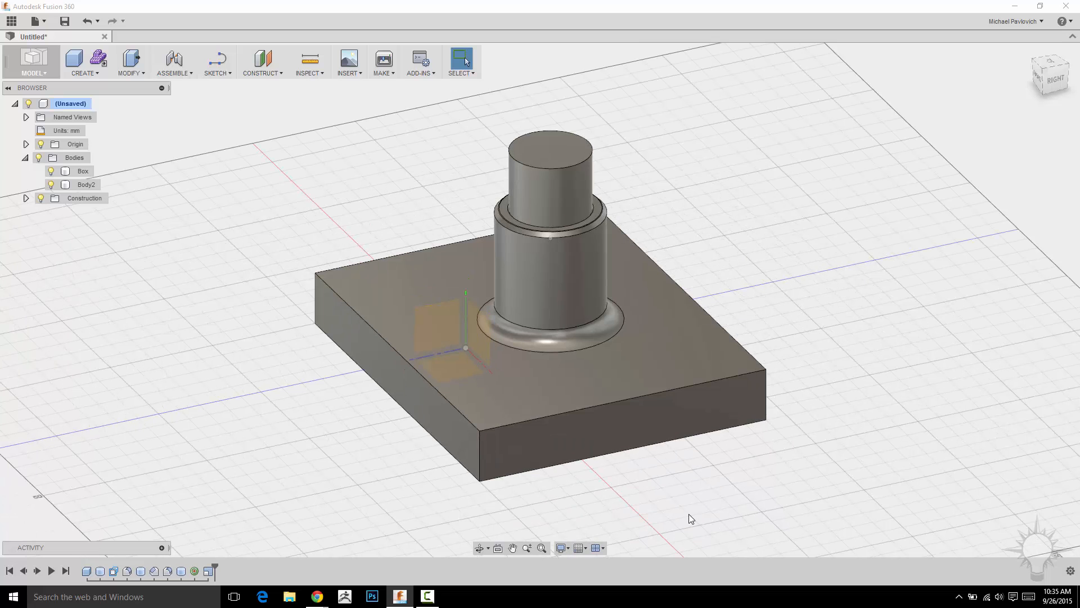
{"action": "mouse_move", "coordinate": [805, 285]}
{"action": "middle_mouse_down", "text": "shift"}
{"action": "mouse_move", "coordinate": [844, 245]}
{"action": "mouse_move", "coordinate": [819, 294]}
{"action": "mouse_move", "coordinate": [805, 265]}
{"action": "mouse_move", "coordinate": [826, 291]}
{"action": "mouse_move", "coordinate": [795, 302]}
{"action": "mouse_move", "coordinate": [750, 289]}
{"action": "mouse_move", "coordinate": [765, 253]}
{"action": "mouse_move", "coordinate": [853, 265]}
{"action": "mouse_move", "coordinate": [797, 292]}
{"action": "middle_mouse_up", "text": "shift"}
{"action": "left_click", "coordinate": [694, 318]}
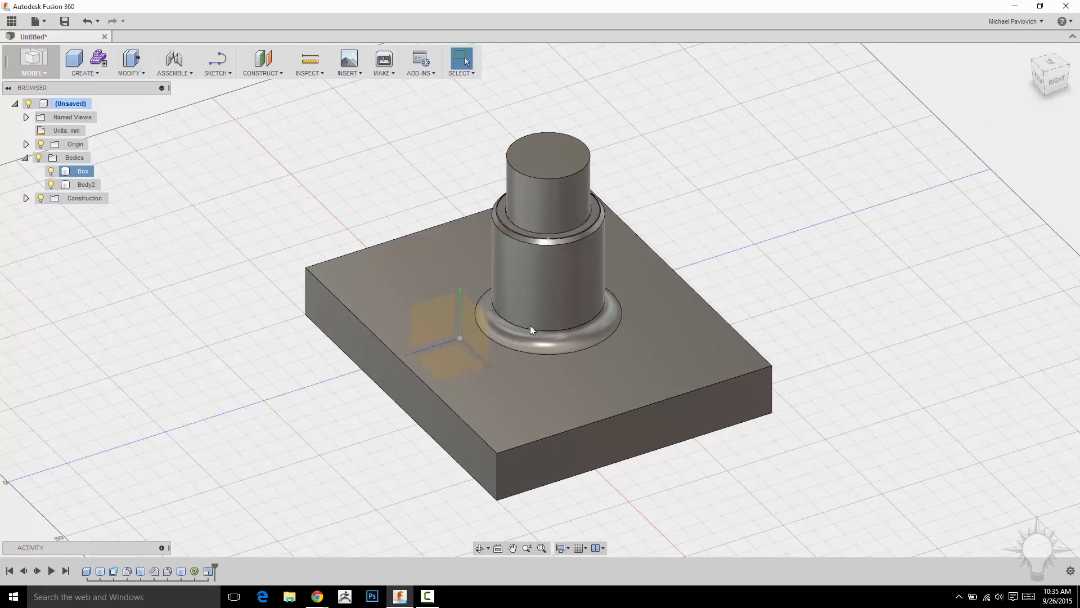
- Reapply the Perspective camera and show the model from the Right view
{"action": "left_click", "coordinate": [561, 548]}
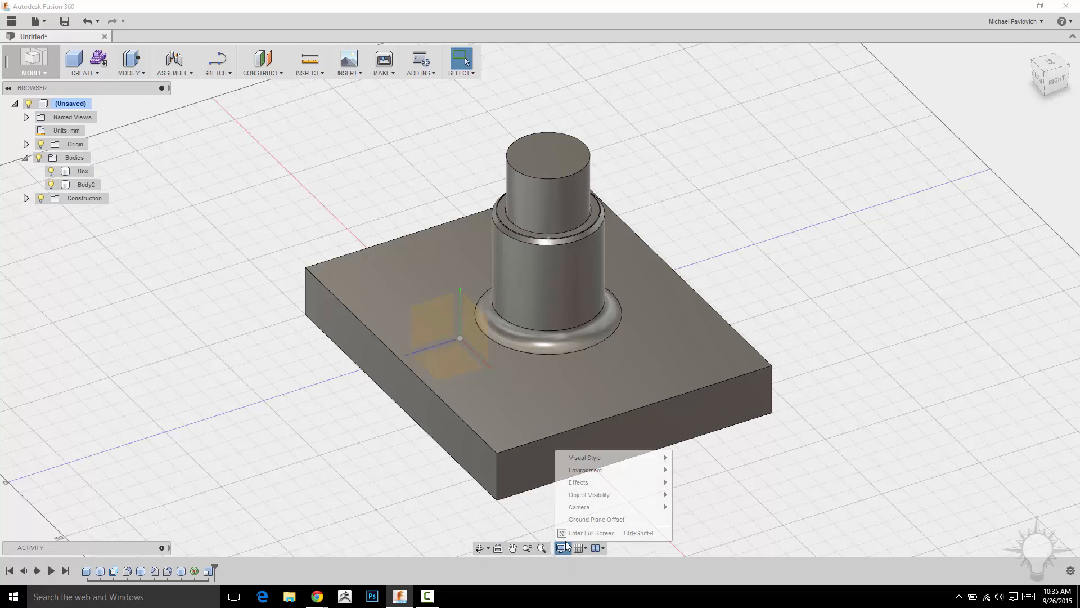
{"action": "mouse_move", "coordinate": [597, 508]}
{"action": "left_click", "coordinate": [702, 520]}
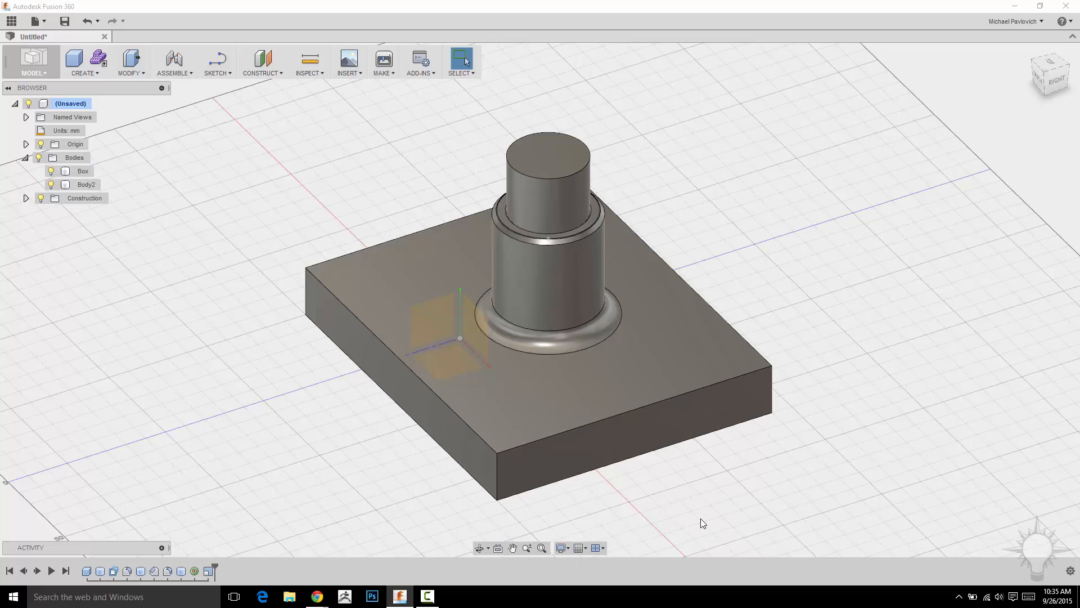
{"action": "middle_click_drag", "start_coordinate": [803, 362], "coordinate": [911, 341], "text": "shift"}
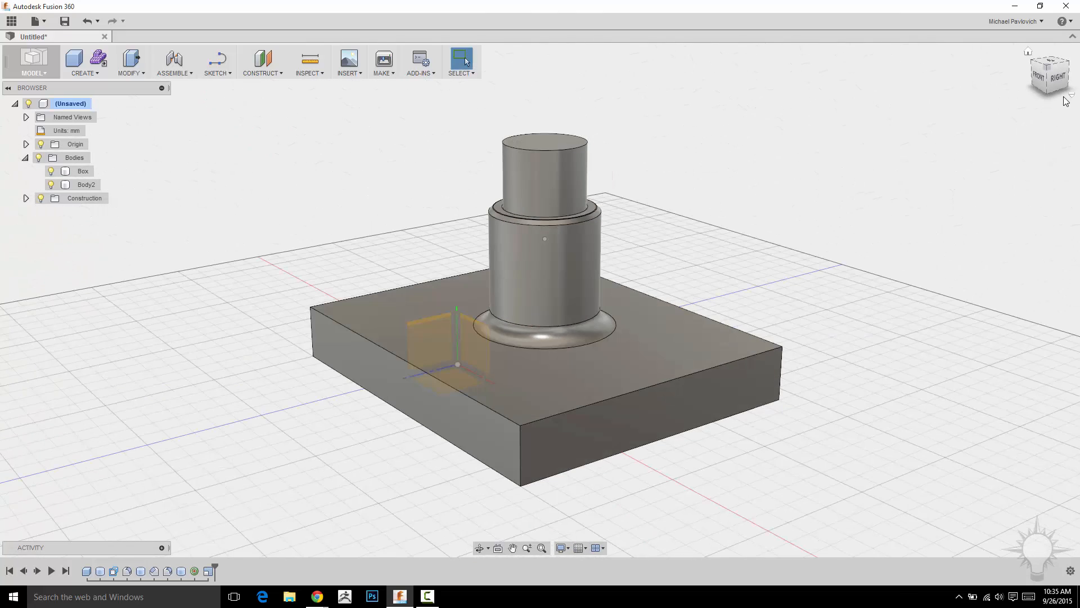
{"action": "left_click", "coordinate": [1058, 79]}
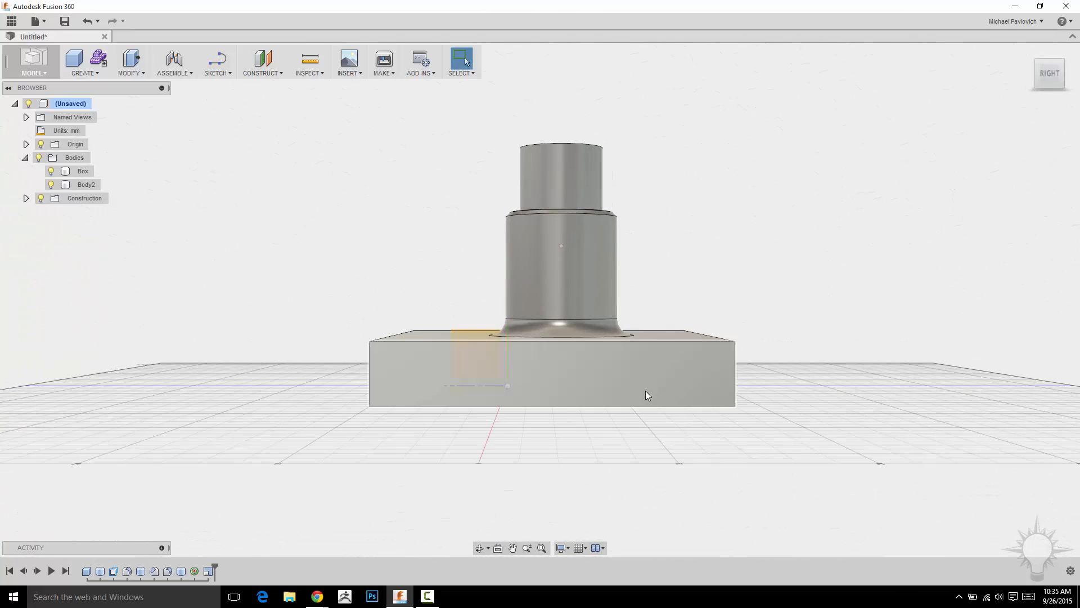
{"action": "left_click", "coordinate": [629, 444]}
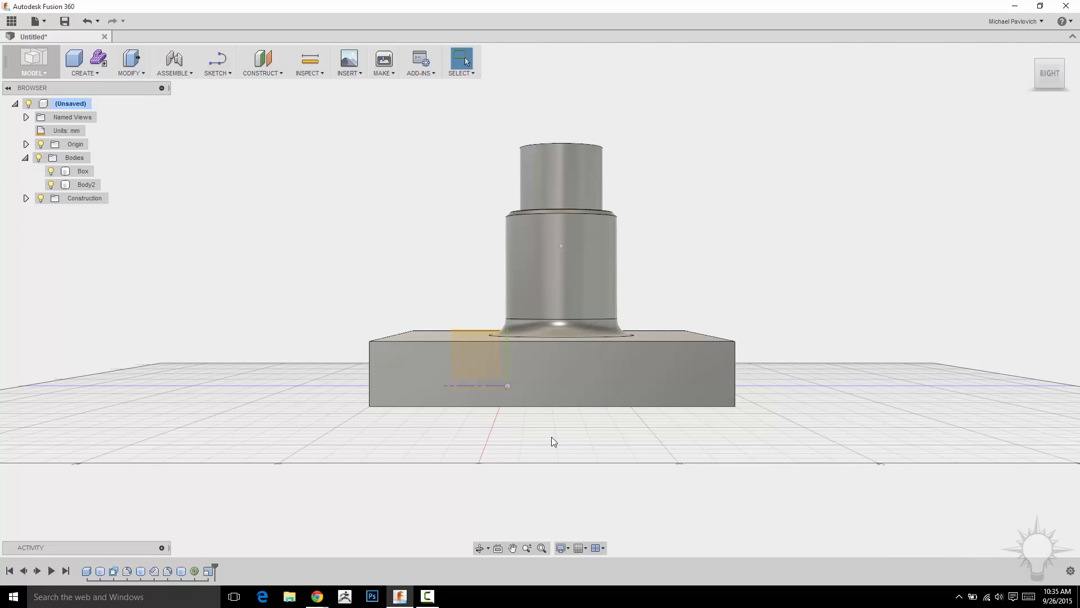
- Switch the camera projection to Perspective with Ortho Faces
{"action": "left_click", "coordinate": [564, 548]}
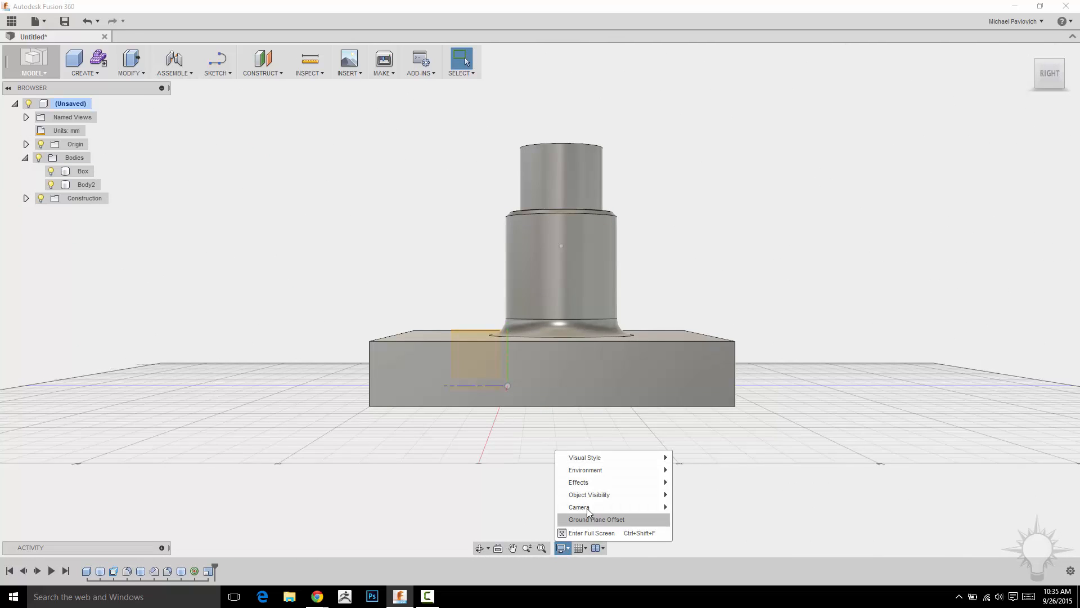
{"action": "mouse_move", "coordinate": [611, 505]}
{"action": "left_click", "coordinate": [695, 533]}
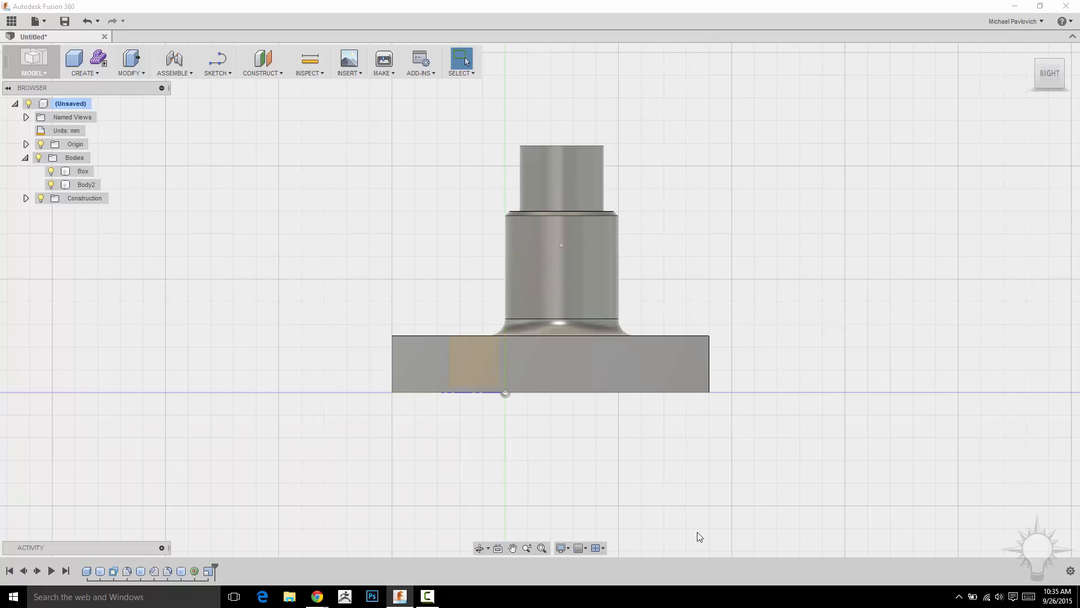
- Navigate between the Right view and the home view to examine the Perspective with Ortho Faces projection
{"action": "mouse_move", "coordinate": [727, 257]}
{"action": "middle_mouse_down", "text": "shift"}
{"action": "mouse_move", "coordinate": [769, 284]}
{"action": "mouse_move", "coordinate": [756, 244]}
{"action": "mouse_move", "coordinate": [746, 268]}
{"action": "mouse_move", "coordinate": [853, 225]}
{"action": "mouse_move", "coordinate": [846, 246]}
{"action": "mouse_move", "coordinate": [767, 222]}
{"action": "mouse_move", "coordinate": [728, 241]}
{"action": "mouse_move", "coordinate": [735, 248]}
{"action": "middle_mouse_up", "text": "shift"}
{"action": "scroll", "coordinate": [731, 260], "scroll_direction": "down", "scroll_amount": 3}
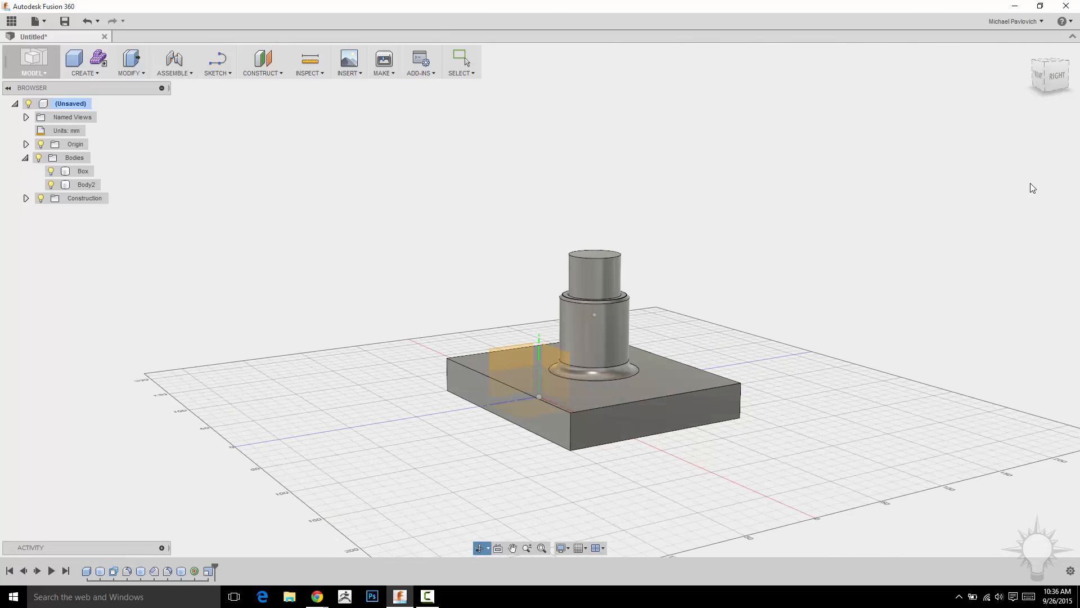
{"action": "left_click", "coordinate": [1057, 77]}
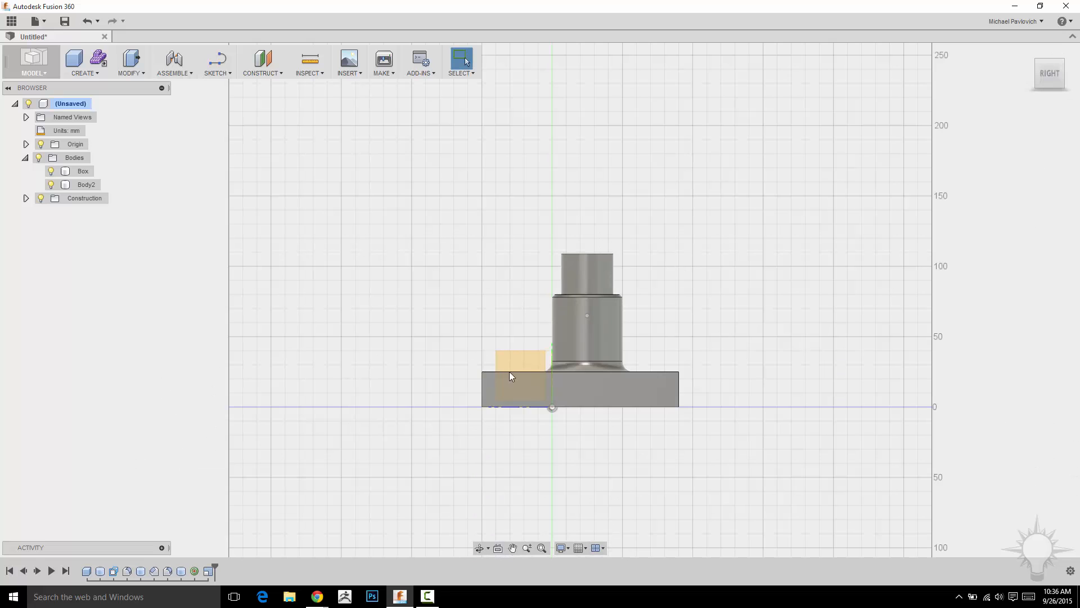
{"action": "scroll", "coordinate": [611, 339], "scroll_direction": "up", "scroll_amount": 3}
{"action": "left_click", "coordinate": [673, 411]}
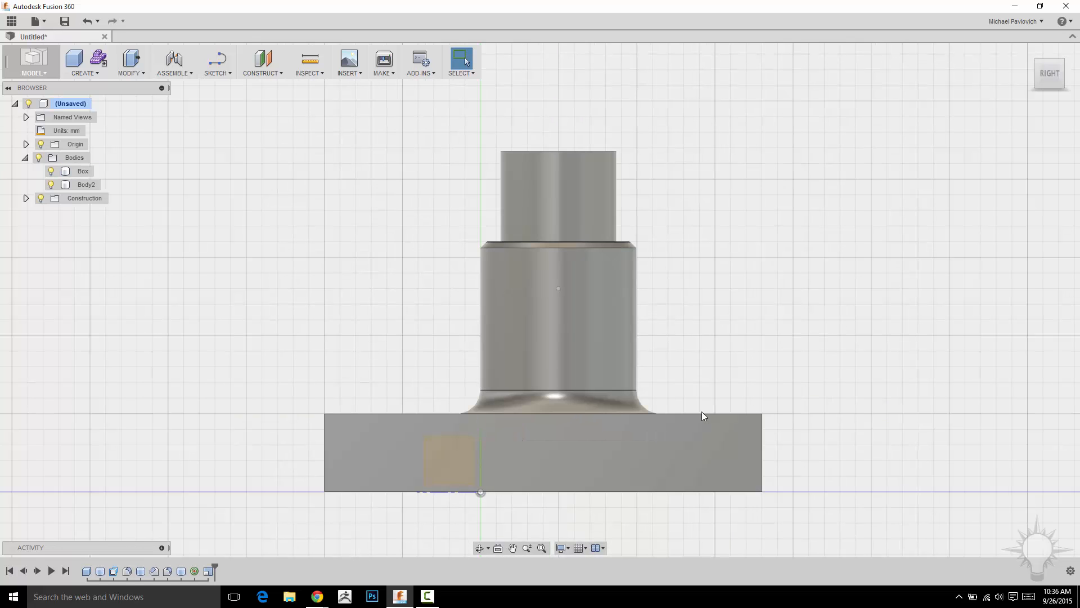
{"action": "scroll", "coordinate": [397, 355], "scroll_direction": "down", "scroll_amount": 2}
{"action": "middle_click_drag", "start_coordinate": [292, 247], "coordinate": [305, 310]}
{"action": "scroll", "coordinate": [305, 310], "scroll_direction": "up", "scroll_amount": 1}
{"action": "middle_click_drag", "start_coordinate": [269, 202], "coordinate": [219, 78]}
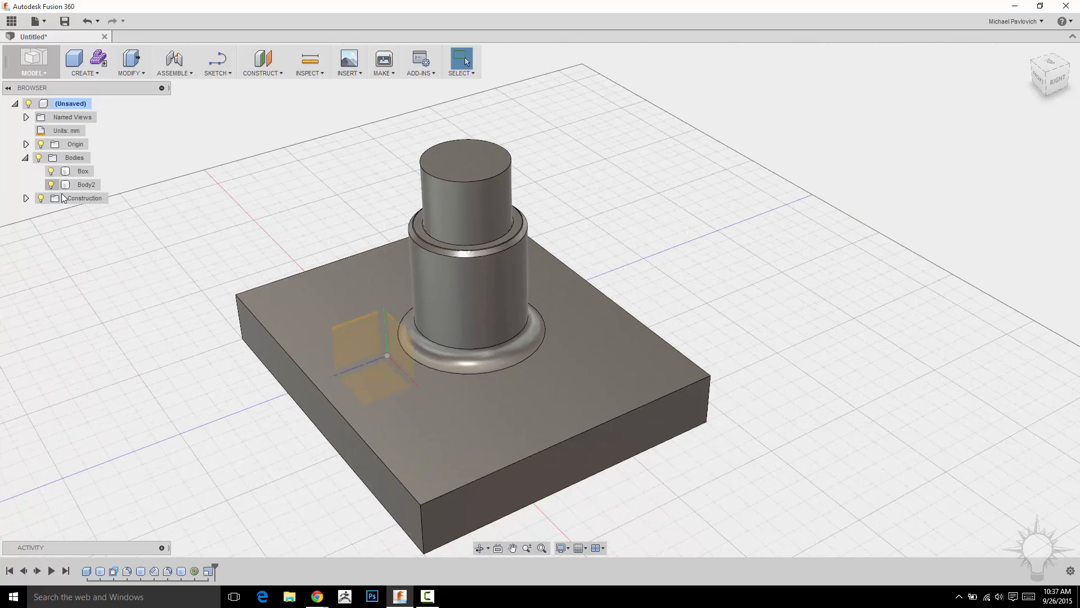
- Toggle Body2's visibility off and back on, and rename the body to cylinder
{"action": "left_click", "coordinate": [51, 184]}
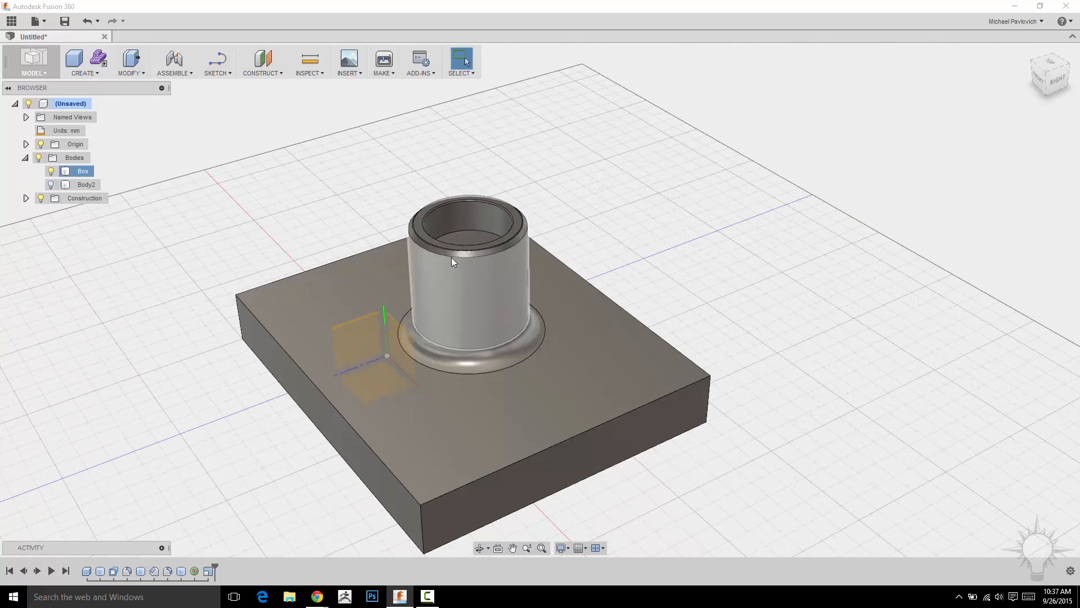
{"action": "scroll", "coordinate": [531, 218], "scroll_direction": "up", "scroll_amount": 2}
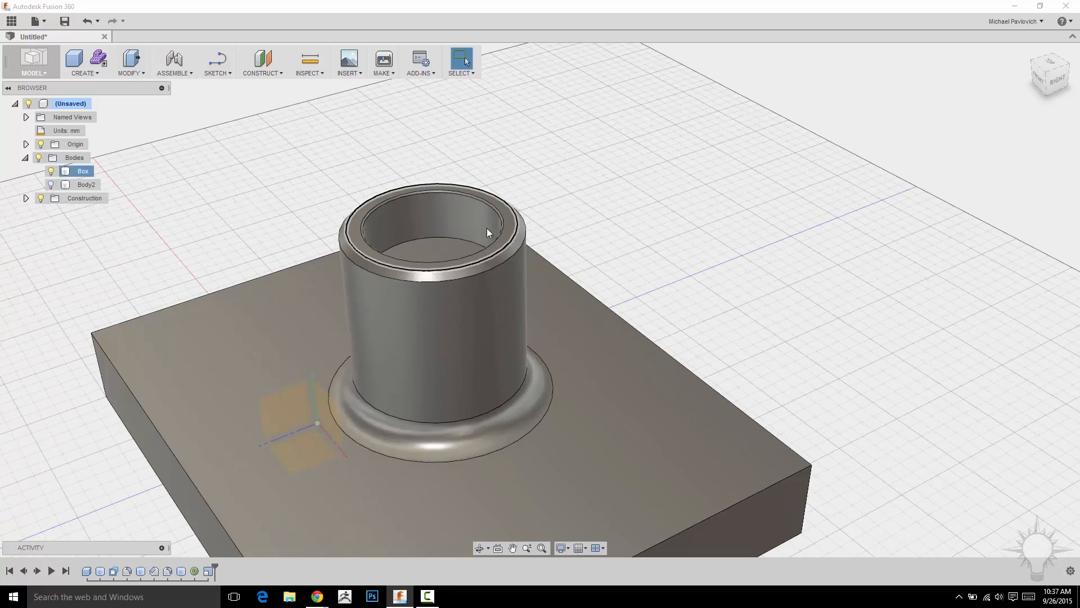
{"action": "scroll", "coordinate": [474, 236], "scroll_direction": "down", "scroll_amount": 2}
{"action": "left_click", "coordinate": [51, 185]}
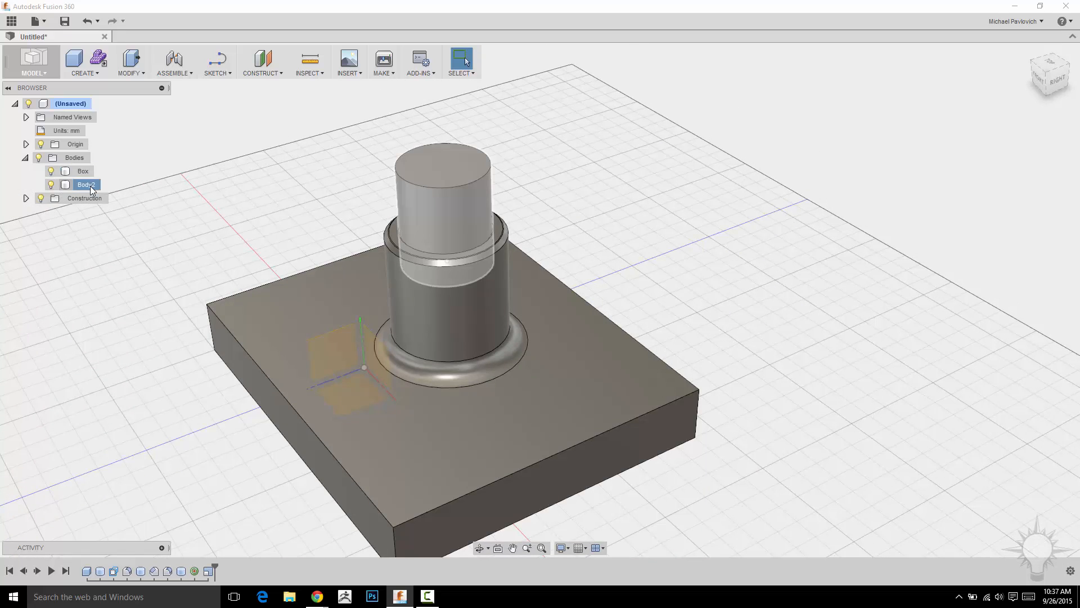
{"action": "double_click", "coordinate": [90, 185]}
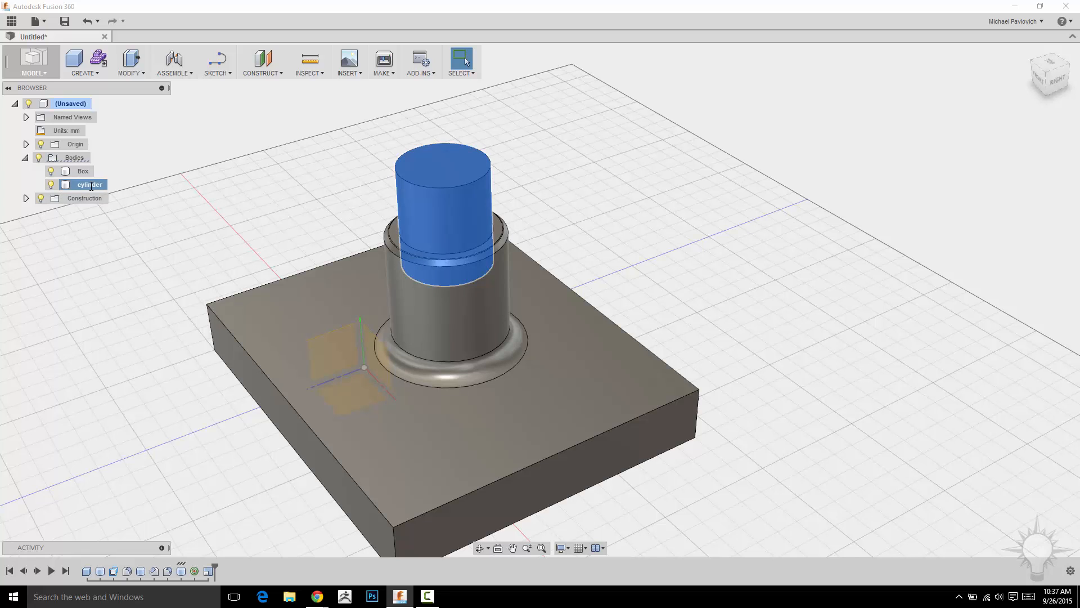
- Start a Hole on the cylinder's top face and move its centre point toward the face's centre
{"action": "left_click", "coordinate": [130, 66]}
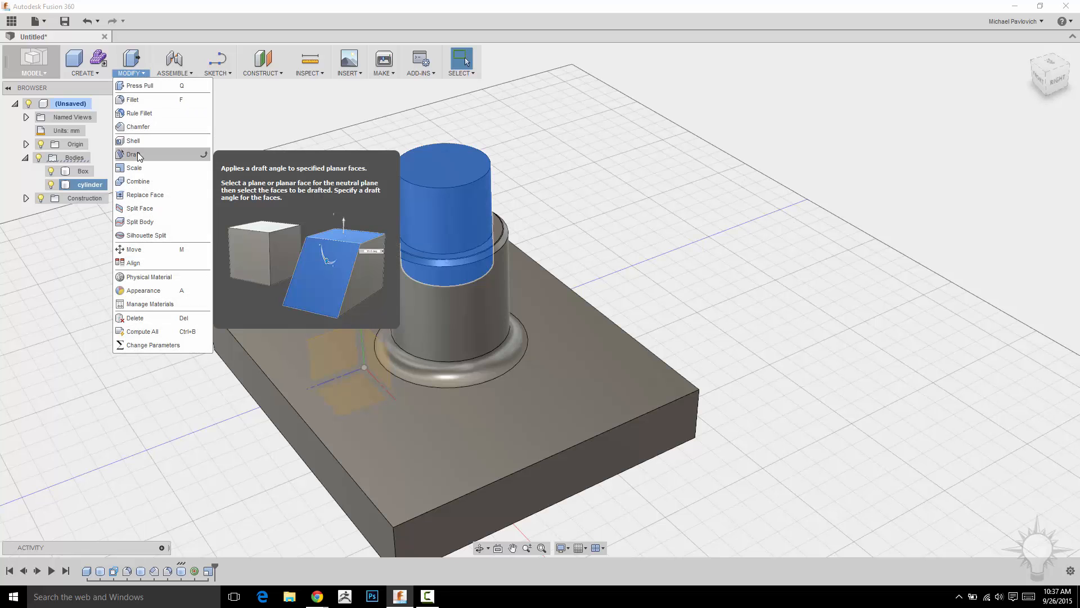
{"action": "left_click", "coordinate": [95, 73]}
{"action": "left_click", "coordinate": [81, 249]}
{"action": "scroll", "coordinate": [681, 220], "scroll_direction": "up", "scroll_amount": 5}
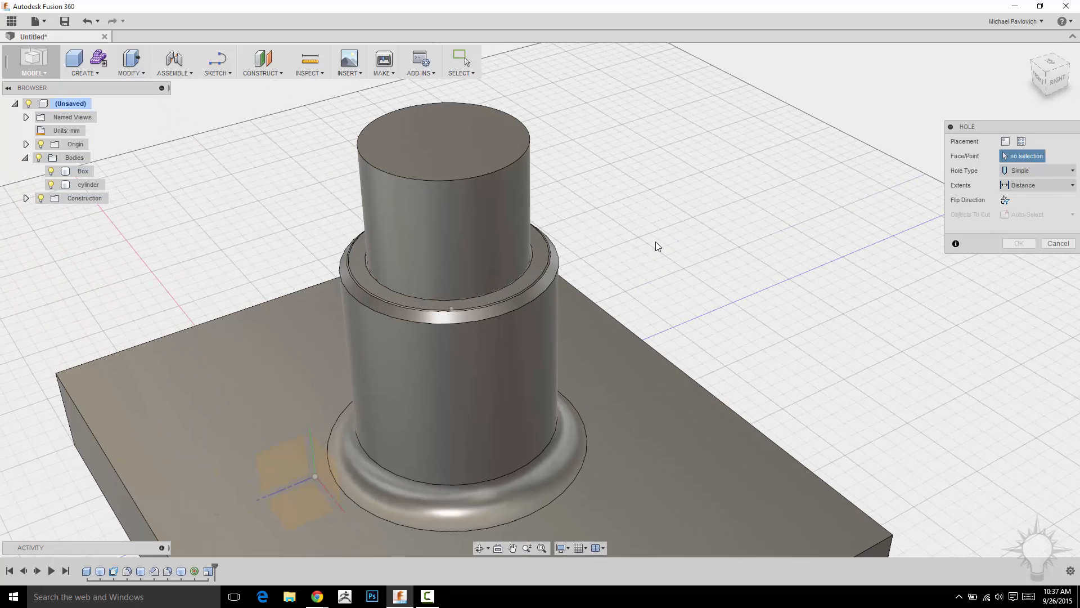
{"action": "left_click", "coordinate": [429, 148]}
{"action": "middle_click_drag", "start_coordinate": [649, 170], "coordinate": [613, 205], "text": "shift"}
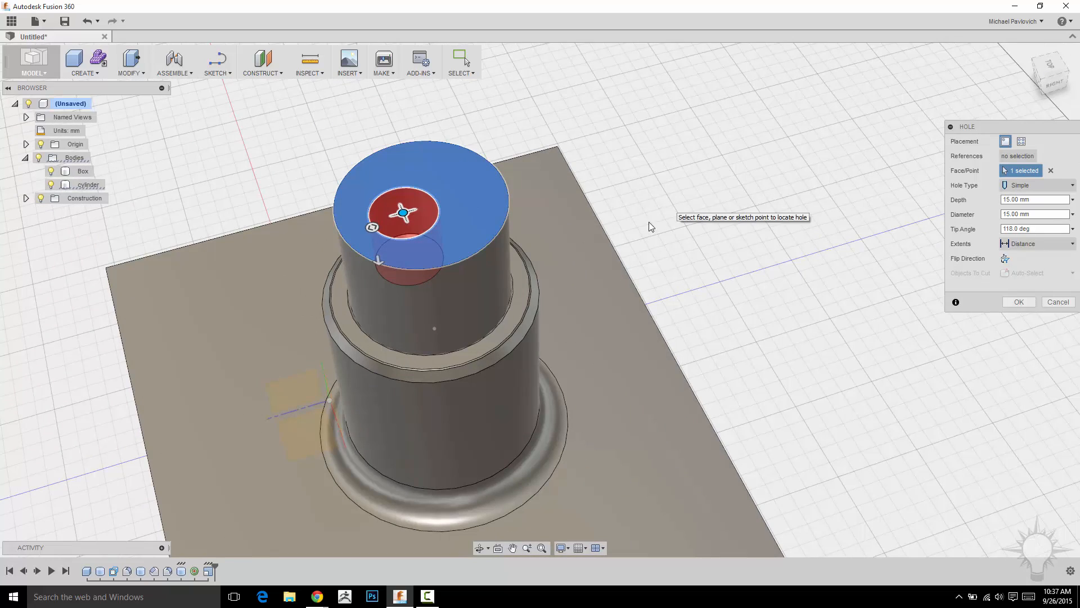
{"action": "left_click_drag", "start_coordinate": [402, 212], "coordinate": [424, 205]}
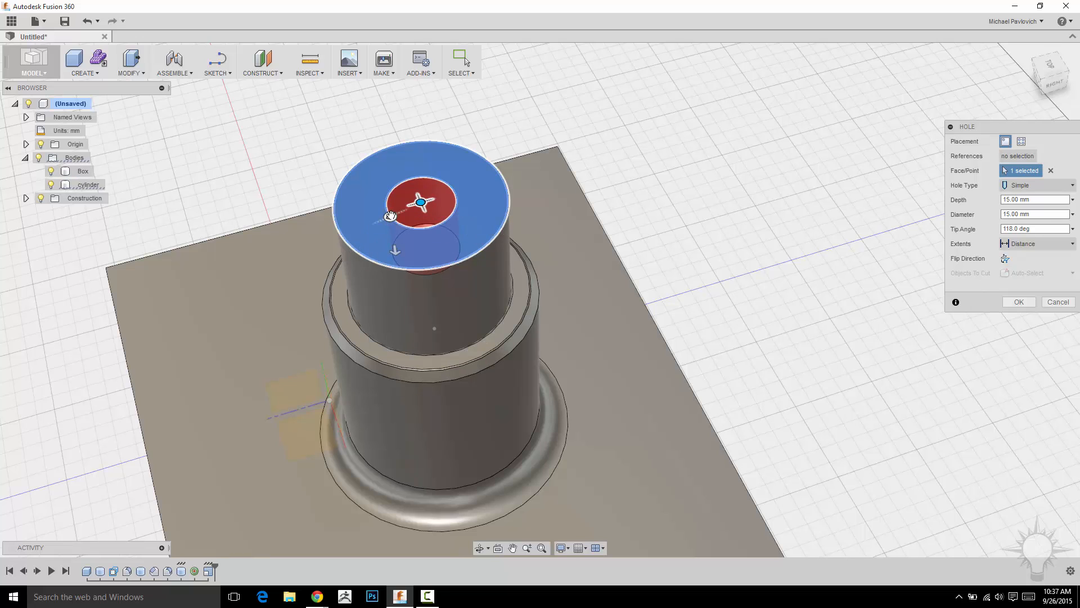
- Set the hole's diameter to 20 mm
{"action": "left_click_drag", "start_coordinate": [390, 217], "coordinate": [381, 252]}
{"action": "scroll", "coordinate": [355, 230], "scroll_direction": "up", "scroll_amount": 5}
{"action": "scroll", "coordinate": [353, 231], "scroll_direction": "up", "scroll_amount": 3}
{"action": "scroll", "coordinate": [374, 252], "scroll_direction": "down", "scroll_amount": 7}
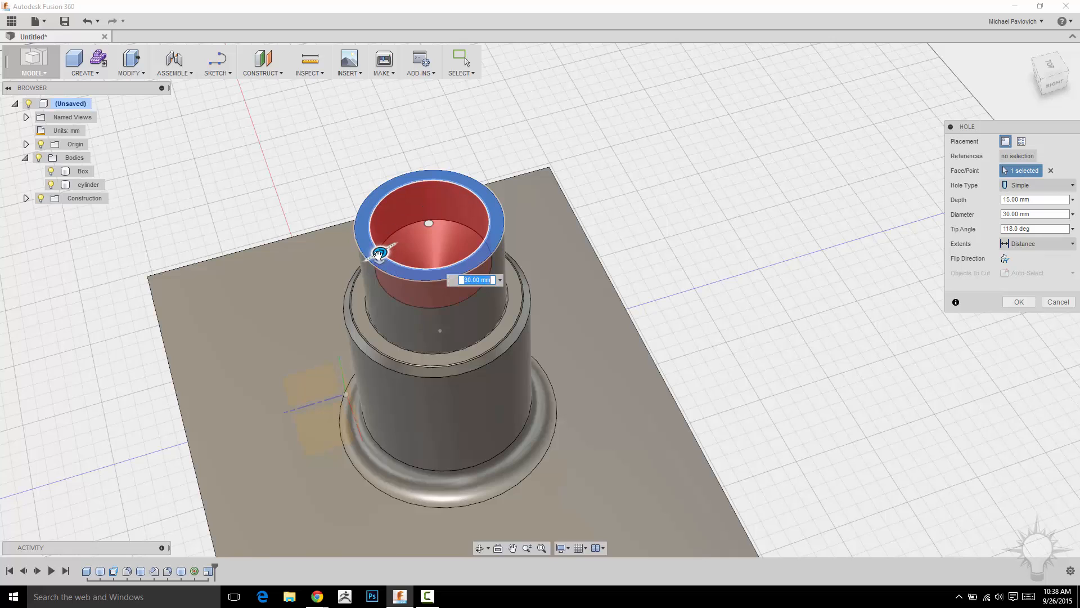
{"action": "scroll", "coordinate": [379, 254], "scroll_direction": "up", "scroll_amount": 5}
{"action": "scroll", "coordinate": [374, 230], "scroll_direction": "down", "scroll_amount": 3}
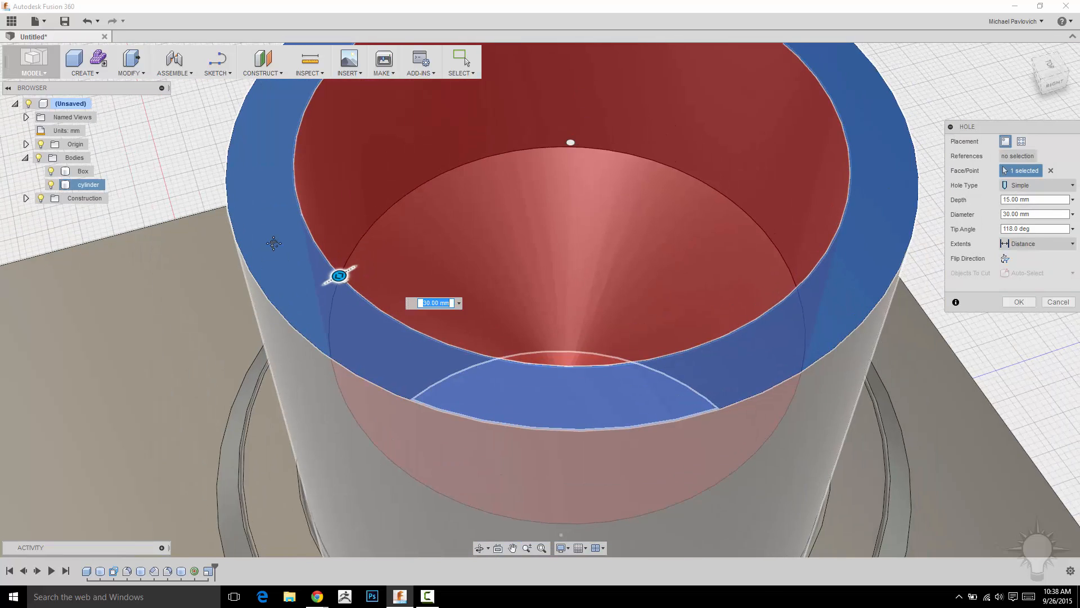
{"action": "scroll", "coordinate": [275, 243], "scroll_direction": "down", "scroll_amount": 3}
{"action": "type", "text": "35"}
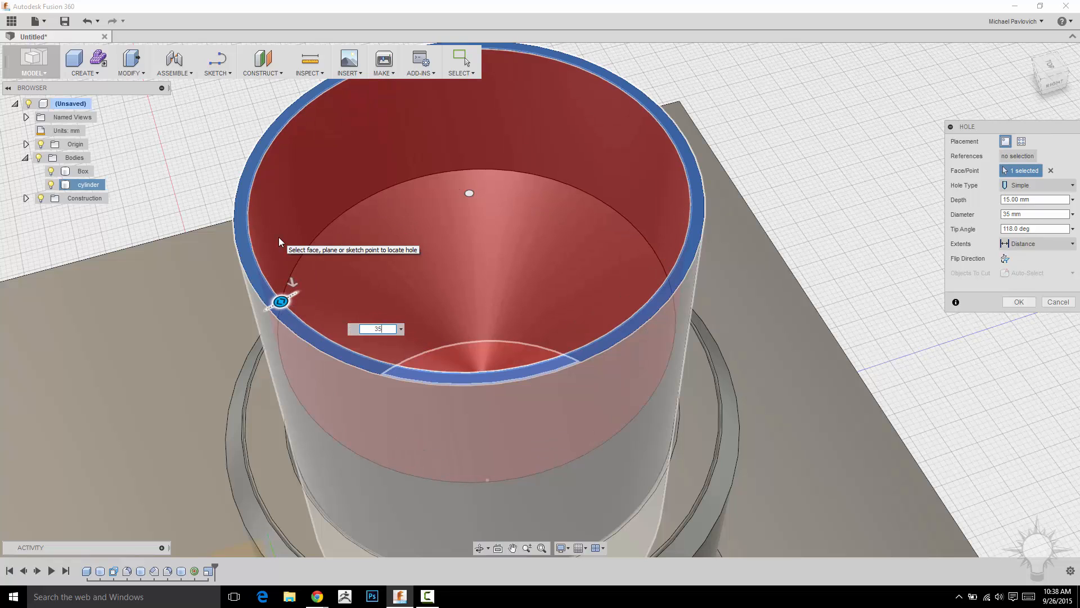
{"action": "key", "text": "BackSpace"}
{"action": "key", "text": "BackSpace"}
{"action": "type", "text": "20"}
- Set the hole's tip angle to 180 deg
{"action": "middle_click_drag", "start_coordinate": [708, 151], "coordinate": [817, 198], "text": "shift"}
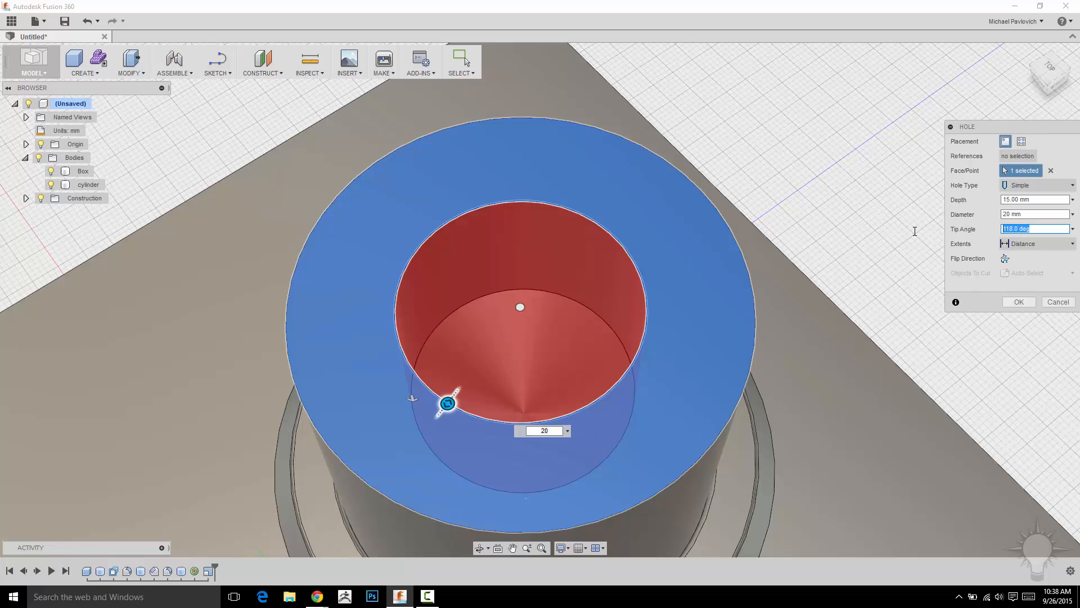
{"action": "type", "text": "180"}
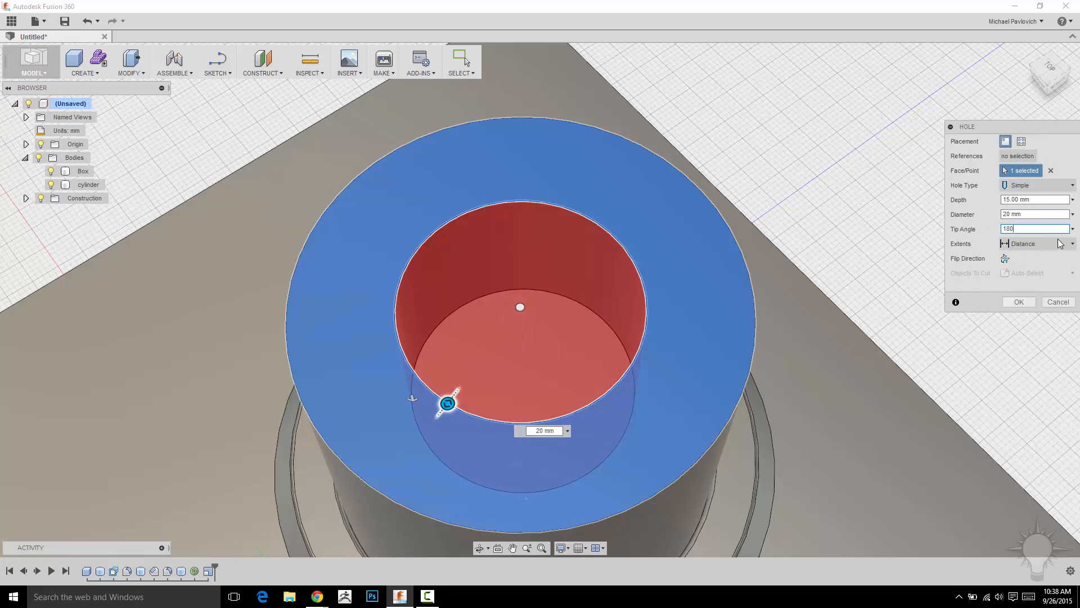
{"action": "middle_click_drag", "start_coordinate": [831, 202], "coordinate": [832, 170], "text": "shift"}
- Drag the hole's depth to about 37 mm
{"action": "middle_click_drag", "start_coordinate": [782, 160], "coordinate": [782, 280]}
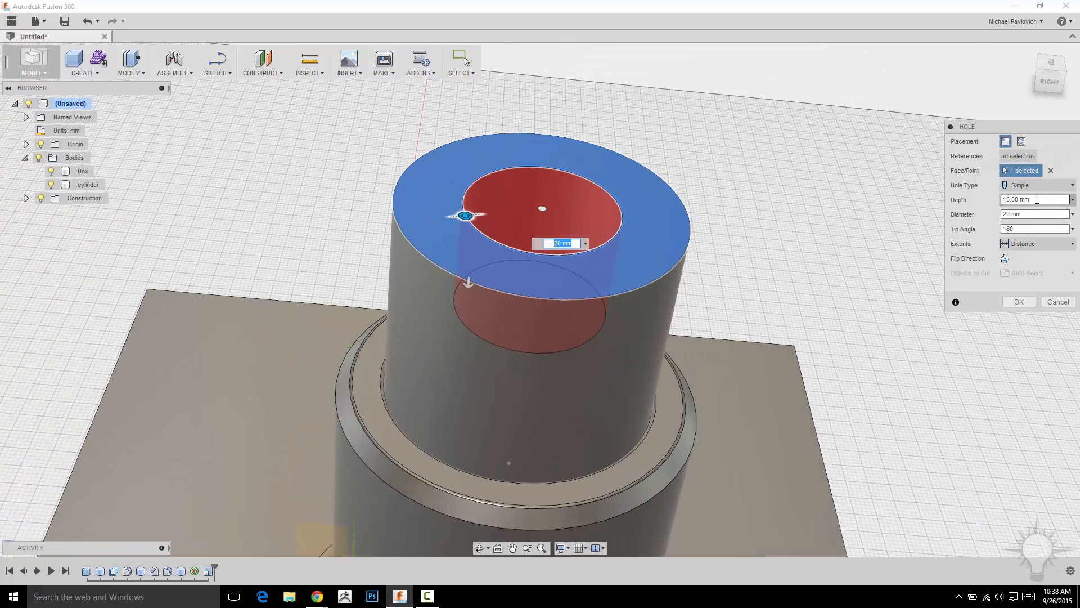
{"action": "left_click_drag", "start_coordinate": [468, 283], "coordinate": [650, 412]}
{"action": "middle_click_drag", "start_coordinate": [649, 412], "coordinate": [815, 234], "text": "shift"}
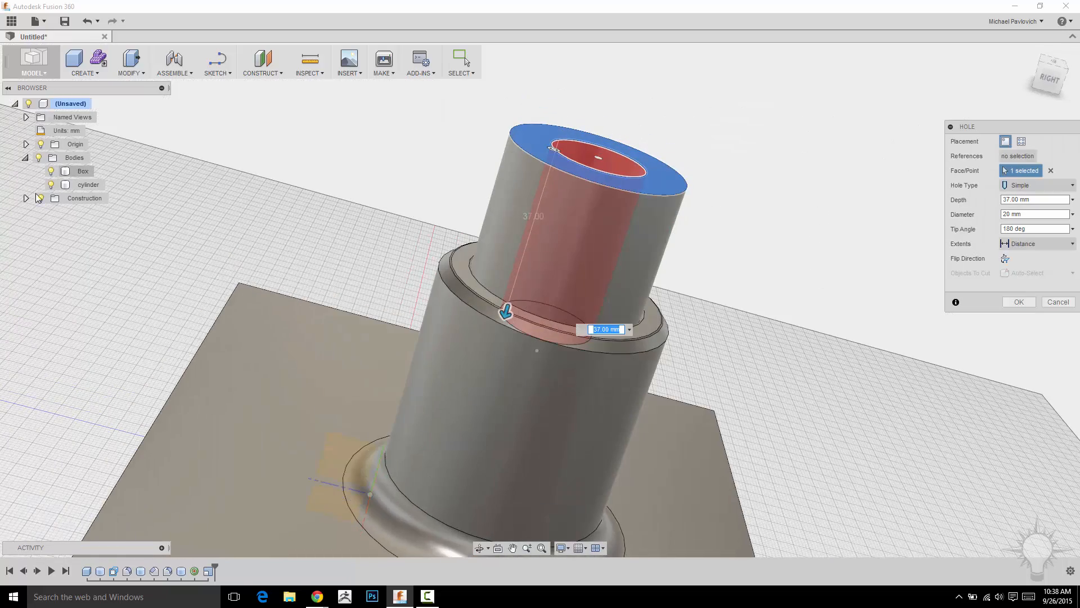
- Hide the Box body and extend the hole's depth to about 69 mm
{"action": "left_click", "coordinate": [50, 172]}
{"action": "middle_click_drag", "start_coordinate": [766, 290], "coordinate": [703, 189], "text": "shift"}
{"action": "left_click_drag", "start_coordinate": [469, 242], "coordinate": [465, 379]}
{"action": "middle_click_drag", "start_coordinate": [738, 302], "coordinate": [716, 356], "text": "shift"}
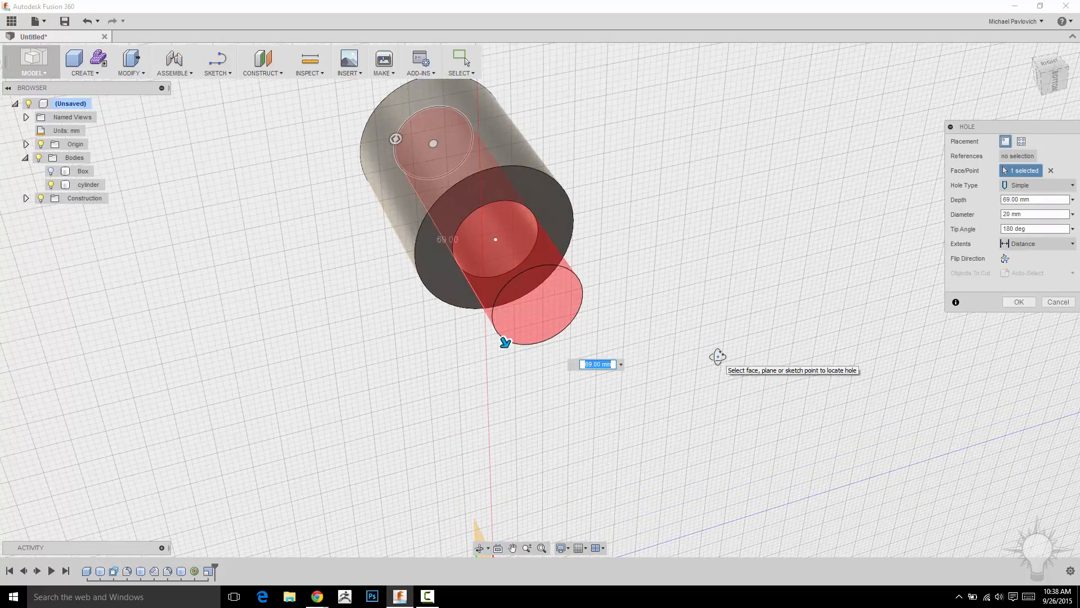
- Set the hole's extent to To the cylinder's far end face and finish the hole
{"action": "left_click", "coordinate": [1034, 243]}
{"action": "left_click", "coordinate": [1030, 269]}
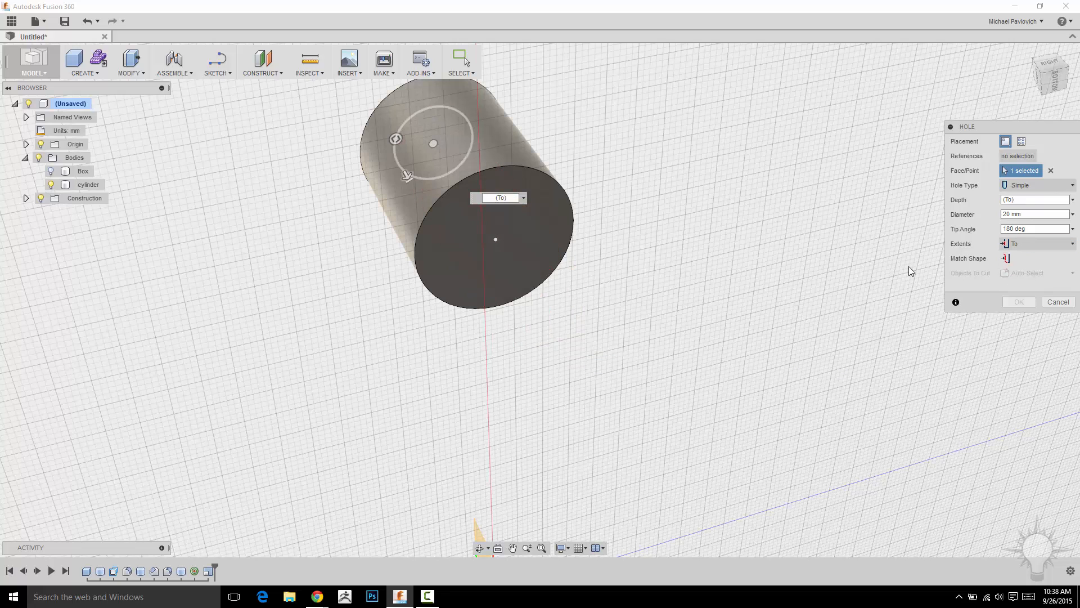
{"action": "left_click", "coordinate": [548, 208]}
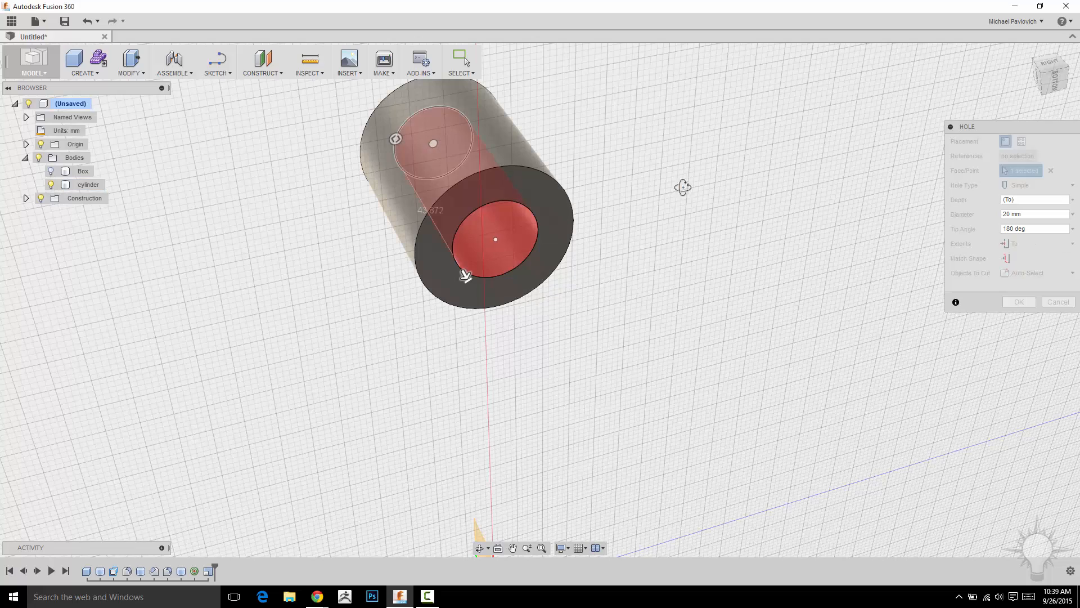
{"action": "middle_click_drag", "start_coordinate": [683, 188], "coordinate": [712, 202], "text": "shift"}
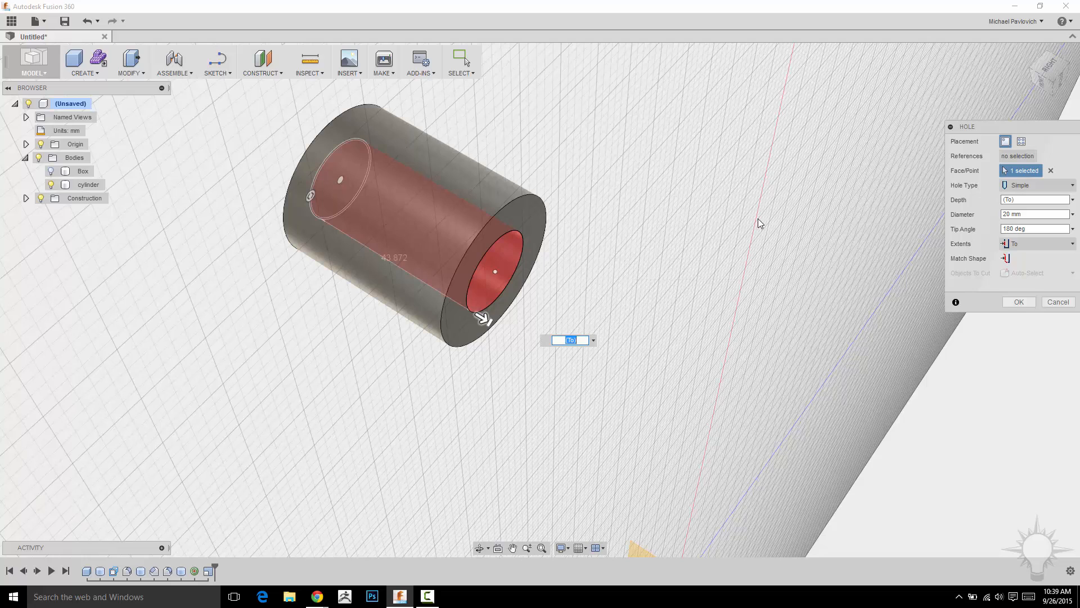
{"action": "left_click", "coordinate": [1018, 302]}
{"action": "middle_click_drag", "start_coordinate": [596, 186], "coordinate": [767, 174], "text": "shift"}
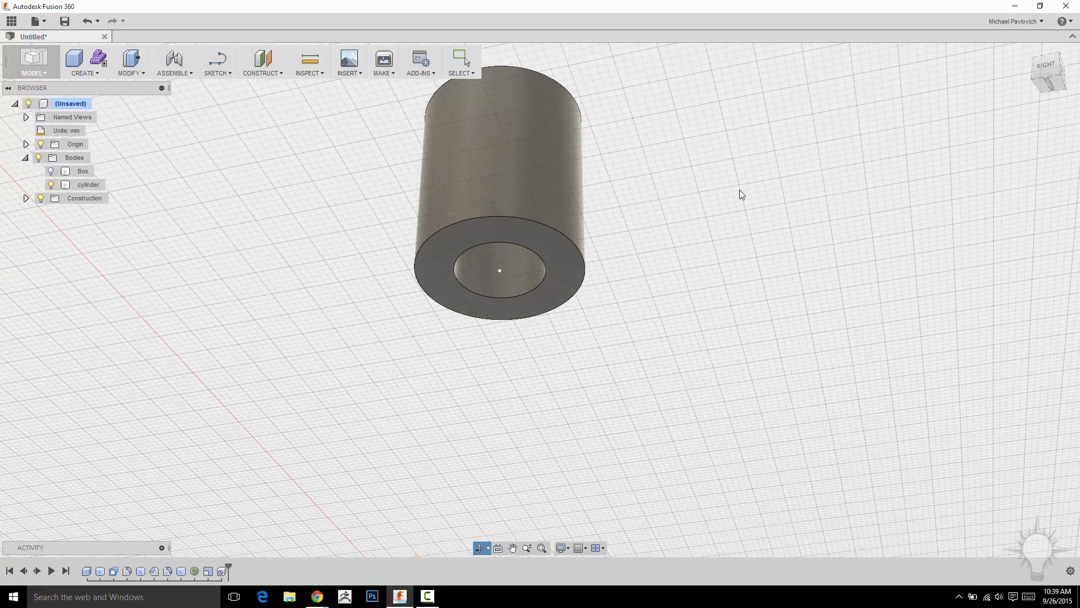
{"action": "left_click", "coordinate": [565, 260]}
{"action": "right_click", "coordinate": [707, 212]}
{"action": "left_click", "coordinate": [664, 273]}
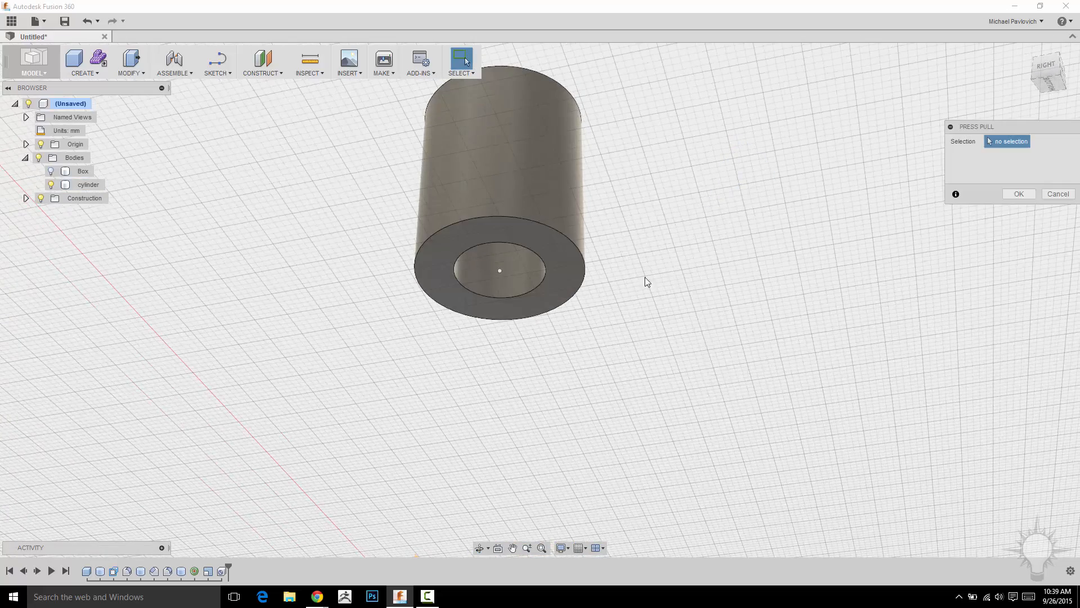
{"action": "left_click", "coordinate": [565, 254]}
{"action": "left_click_drag", "start_coordinate": [565, 262], "coordinate": [578, 232]}
{"action": "middle_click_drag", "start_coordinate": [704, 218], "coordinate": [524, 120], "text": "shift"}
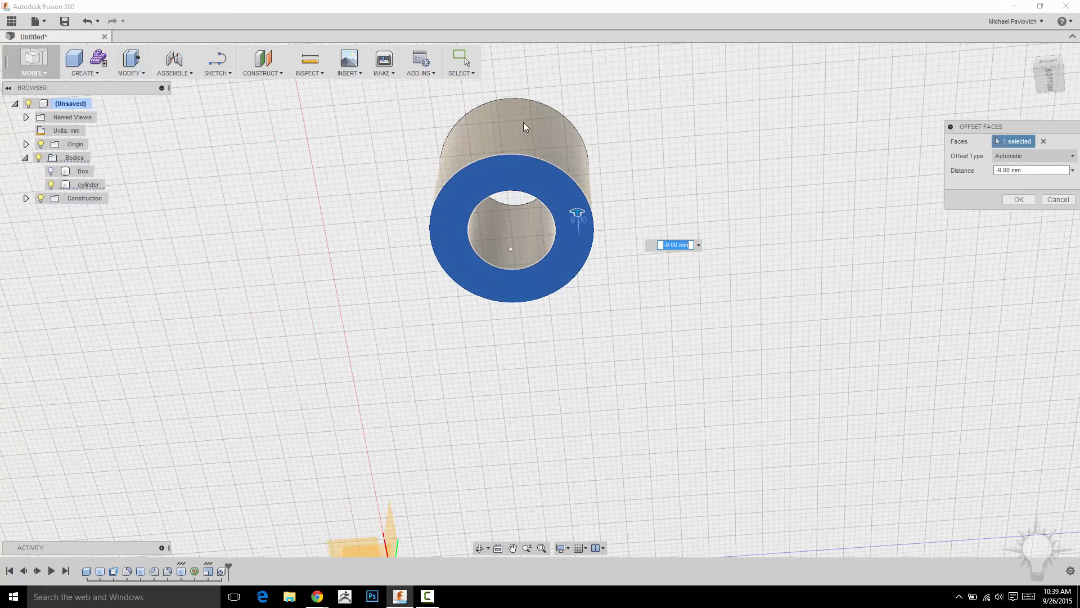
{"action": "middle_click_drag", "start_coordinate": [701, 181], "coordinate": [564, 222], "text": "shift"}
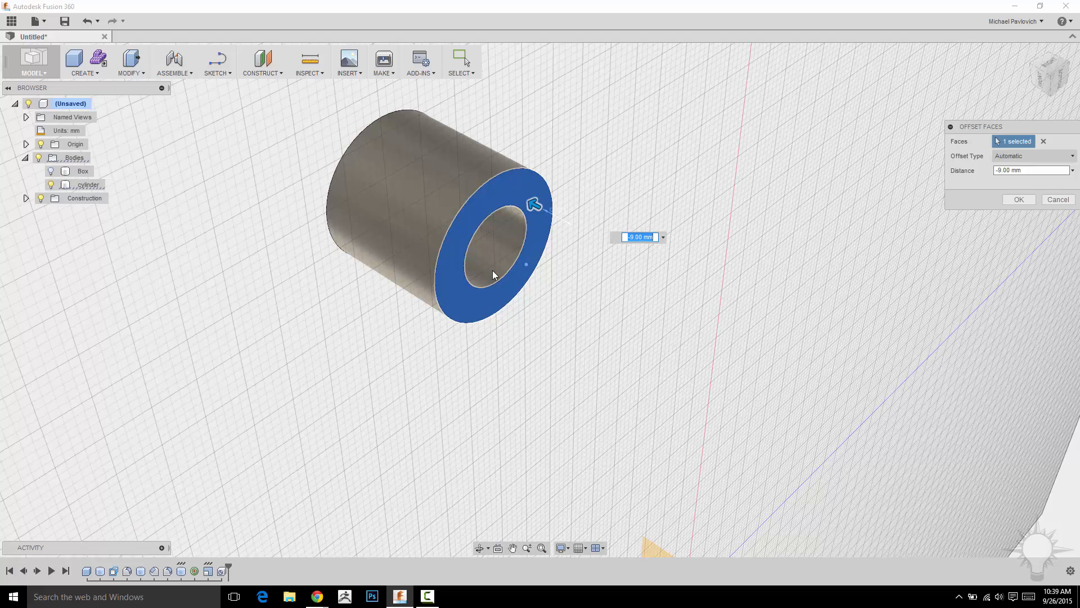
{"action": "middle_click_drag", "start_coordinate": [628, 205], "coordinate": [640, 191], "text": "shift"}
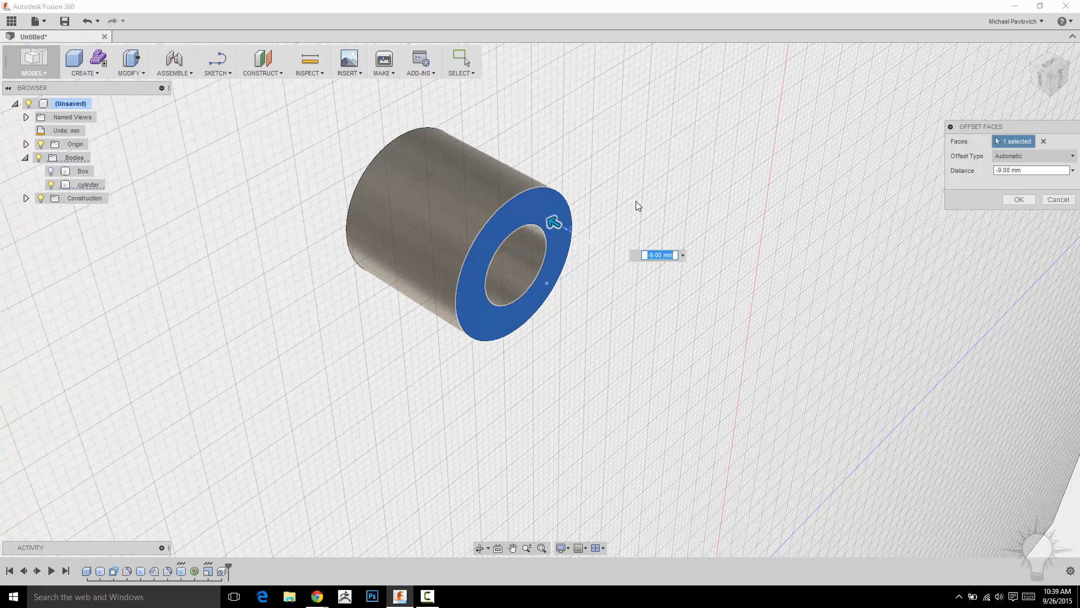
{"action": "left_click", "coordinate": [1060, 199]}
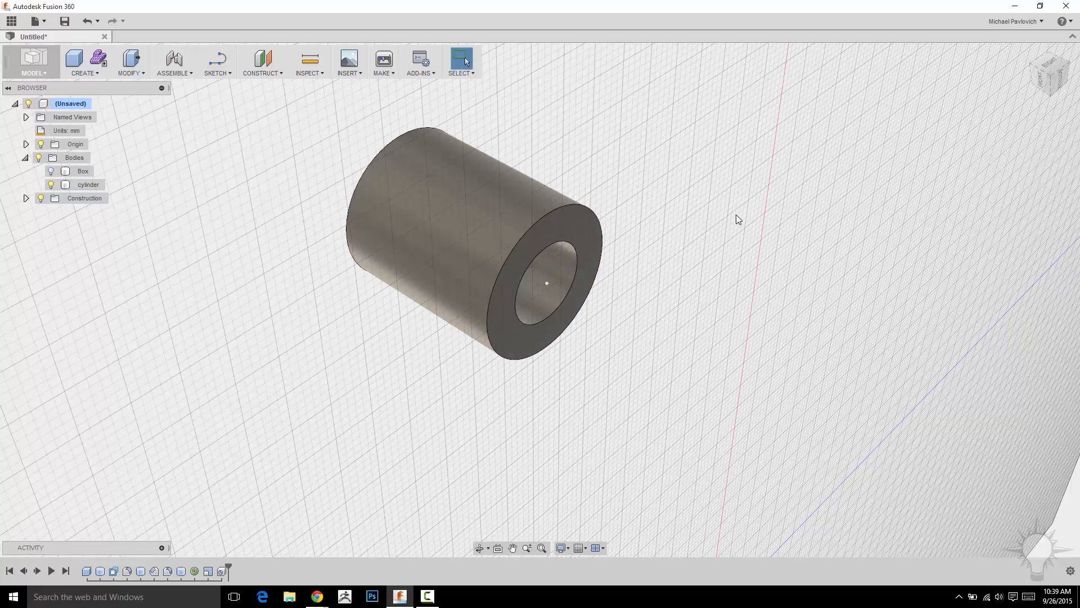
- Show the Box body again
{"action": "middle_click_drag", "start_coordinate": [739, 215], "coordinate": [723, 185], "text": "shift"}
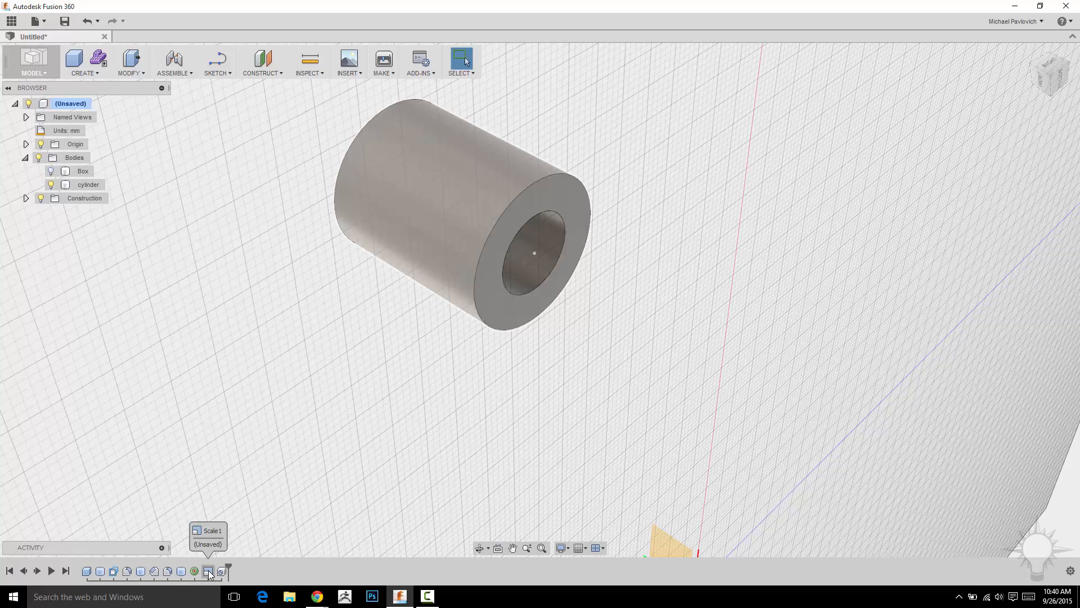
{"action": "left_click", "coordinate": [52, 171]}
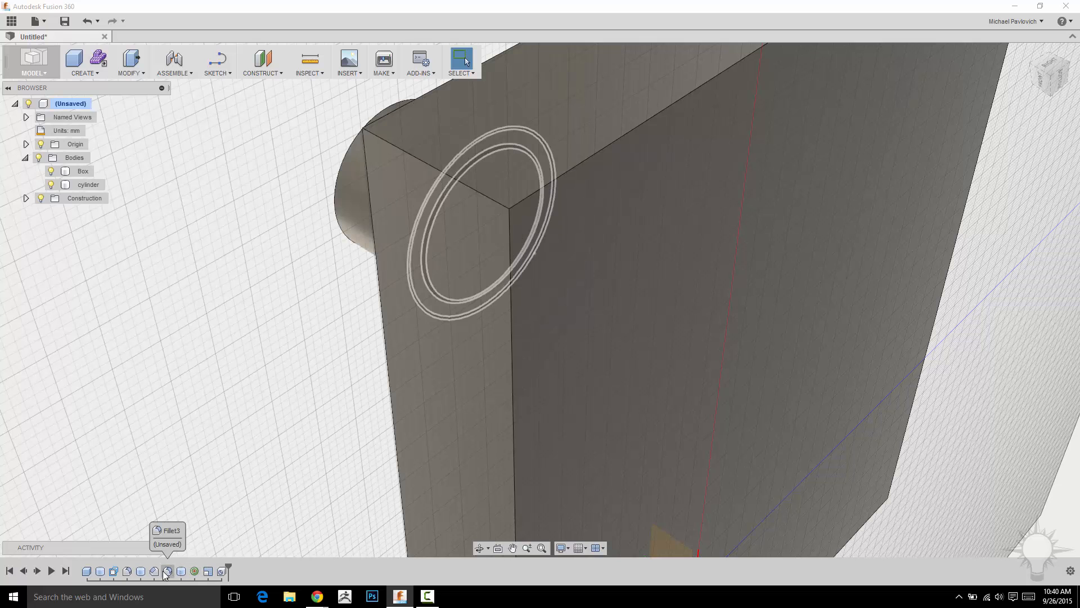
{"action": "scroll", "coordinate": [177, 415], "scroll_direction": "down", "scroll_amount": 5}
{"action": "mouse_move", "coordinate": [200, 381]}
{"action": "middle_mouse_down", "text": "shift"}
{"action": "mouse_move", "coordinate": [205, 405]}
{"action": "mouse_move", "coordinate": [301, 366]}
{"action": "mouse_move", "coordinate": [576, 420]}
{"action": "mouse_move", "coordinate": [512, 421]}
{"action": "middle_mouse_up", "text": "shift"}
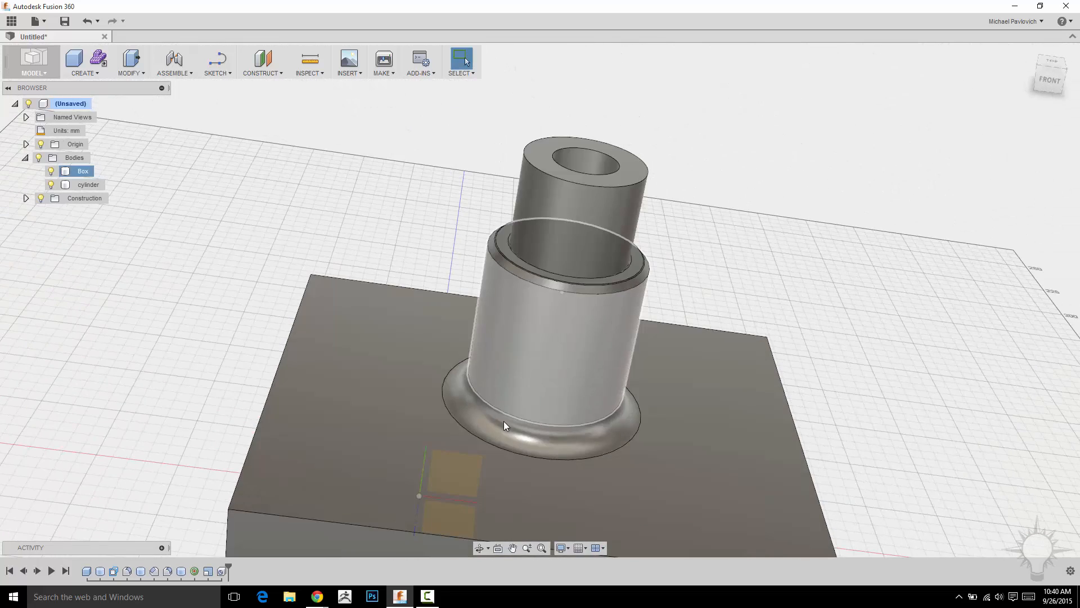
{"action": "scroll", "coordinate": [512, 421], "scroll_direction": "down", "scroll_amount": 3}
{"action": "mouse_move", "coordinate": [228, 571]}
{"action": "left_mouse_down"}
{"action": "mouse_move", "coordinate": [126, 571]}
{"action": "mouse_move", "coordinate": [238, 568]}
{"action": "left_mouse_up"}
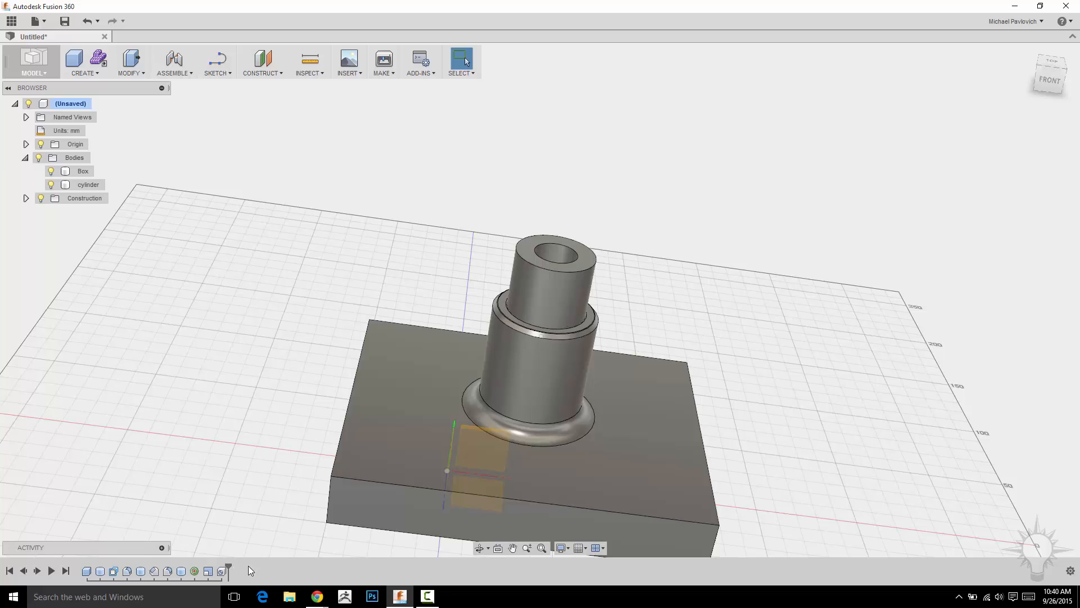
{"action": "middle_click_drag", "start_coordinate": [260, 464], "coordinate": [177, 380]}
{"action": "scroll", "coordinate": [178, 379], "scroll_direction": "up", "scroll_amount": 3}
{"action": "middle_click_drag", "start_coordinate": [523, 383], "coordinate": [707, 324], "text": "shift"}
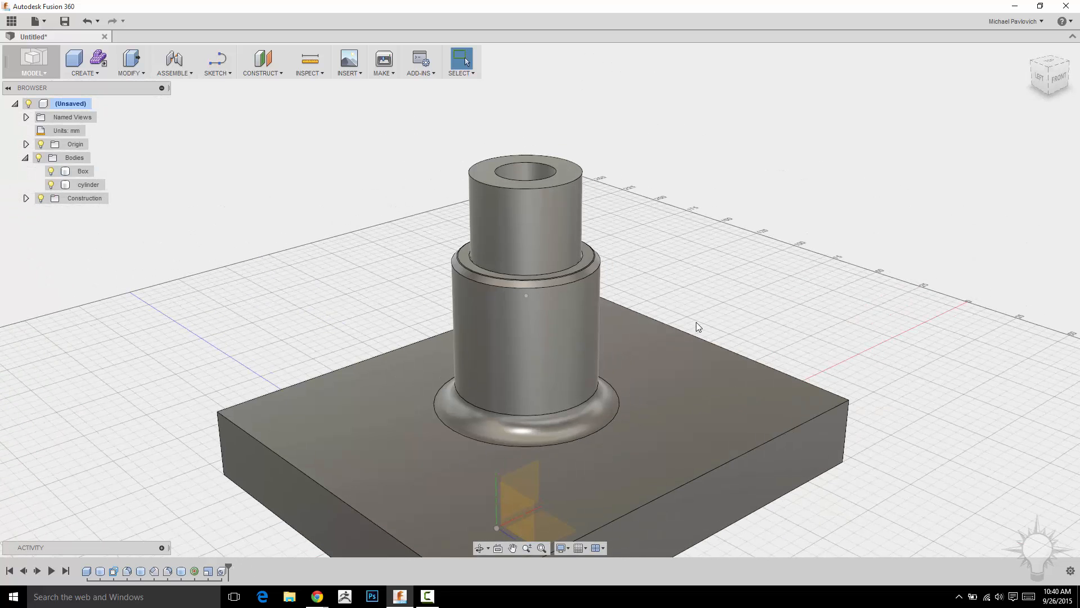
- Edit the cylinder's creation feature from the timeline and extend its height to 70 mm
{"action": "right_click", "coordinate": [177, 573]}
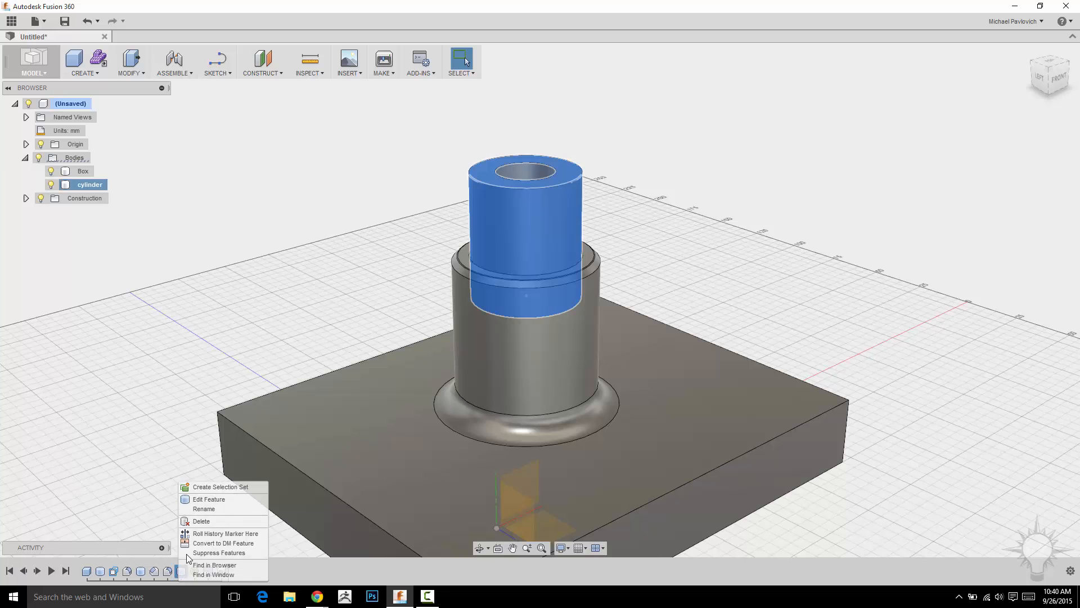
{"action": "left_click", "coordinate": [203, 502]}
{"action": "middle_click_drag", "start_coordinate": [337, 208], "coordinate": [715, 244], "text": "shift"}
{"action": "scroll", "coordinate": [596, 219], "scroll_direction": "up", "scroll_amount": 1}
{"action": "middle_click_drag", "start_coordinate": [604, 224], "coordinate": [672, 241]}
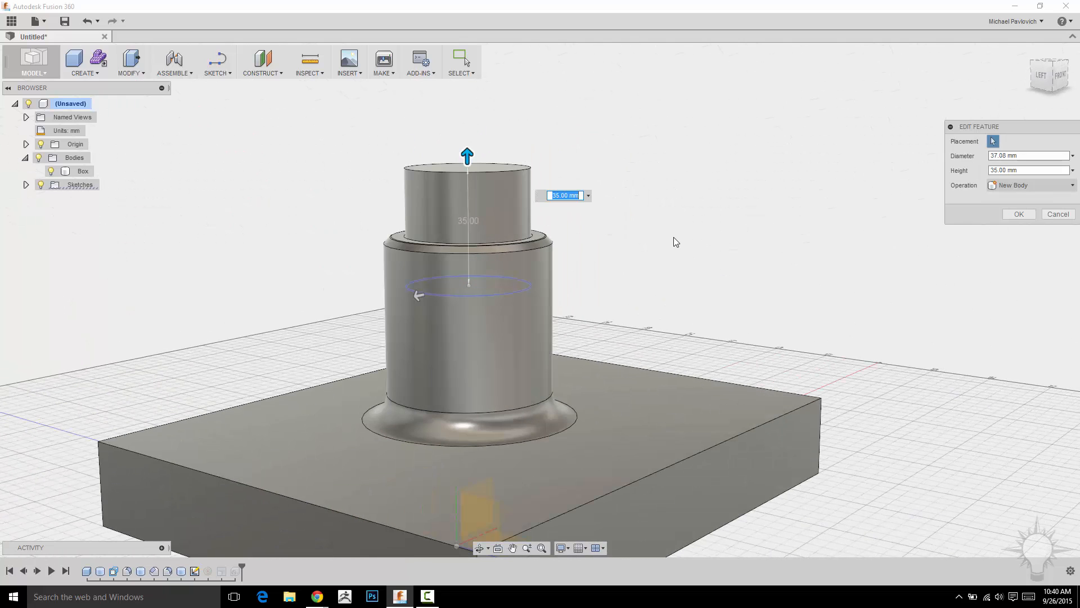
{"action": "left_click_drag", "start_coordinate": [467, 156], "coordinate": [461, 111]}
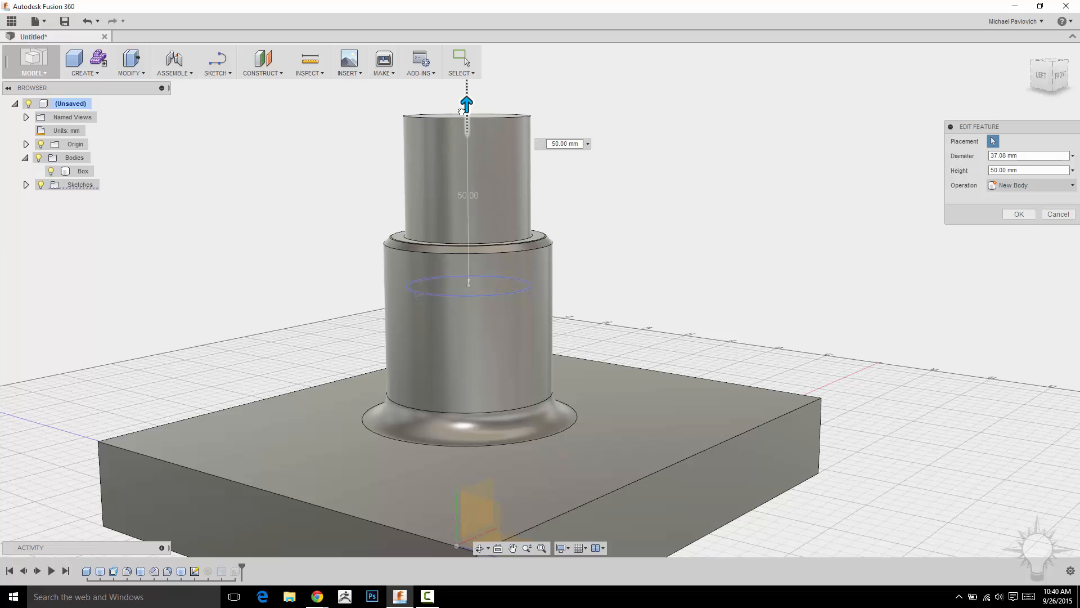
{"action": "scroll", "coordinate": [545, 219], "scroll_direction": "down", "scroll_amount": 1}
{"action": "middle_click_drag", "start_coordinate": [545, 219], "coordinate": [557, 355]}
{"action": "left_click_drag", "start_coordinate": [491, 246], "coordinate": [492, 184]}
{"action": "left_click", "coordinate": [1014, 217]}
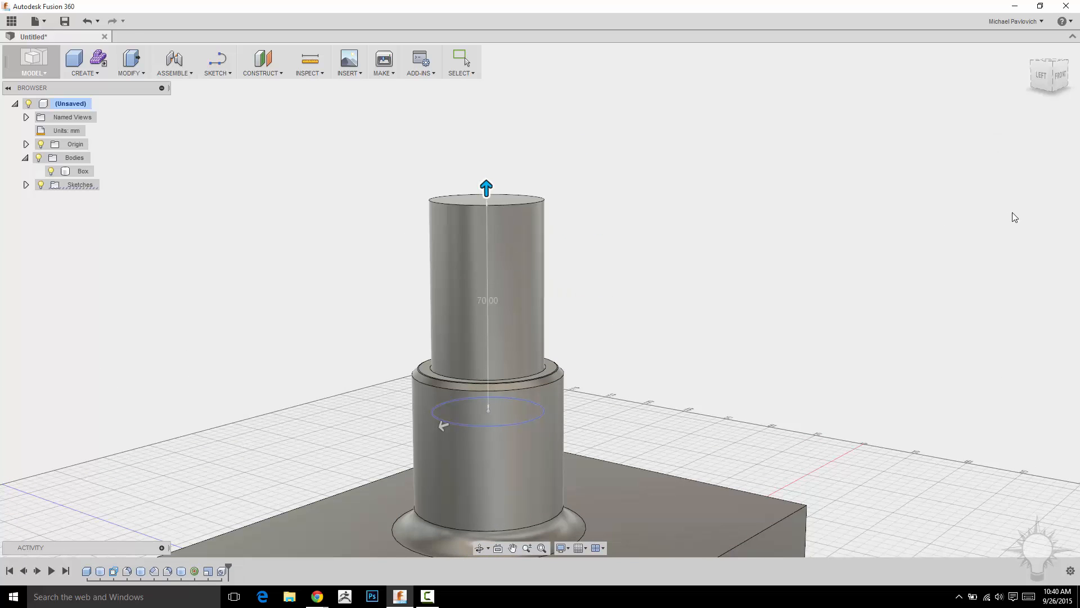
- Hide the Box body to inspect the hole through the lengthened cylinder, then show it again
{"action": "mouse_move", "coordinate": [721, 288]}
{"action": "middle_mouse_down"}
{"action": "mouse_move", "coordinate": [721, 233]}
{"action": "mouse_move", "coordinate": [710, 276]}
{"action": "middle_mouse_up"}
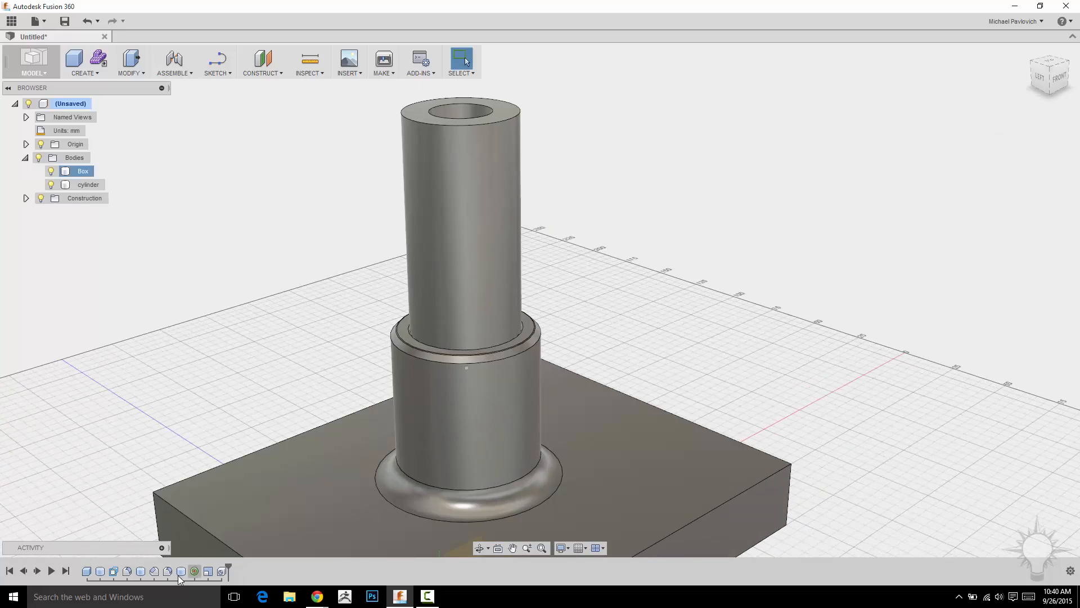
{"action": "middle_click_drag", "start_coordinate": [669, 201], "coordinate": [723, 207], "text": "shift"}
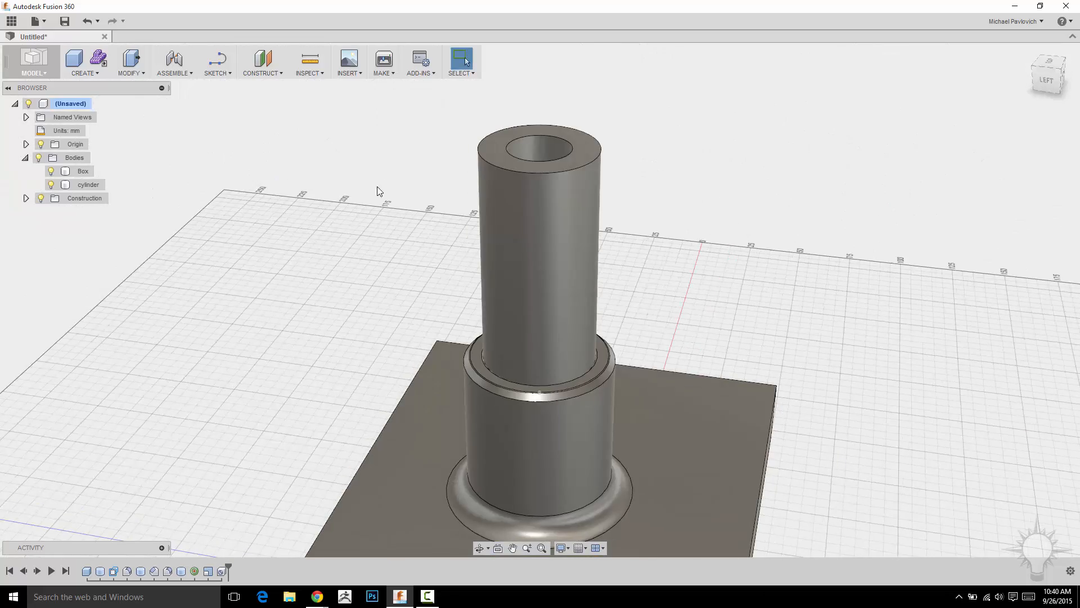
{"action": "middle_click_drag", "start_coordinate": [381, 183], "coordinate": [339, 186], "text": "shift"}
{"action": "left_click", "coordinate": [51, 172]}
{"action": "middle_click_drag", "start_coordinate": [665, 299], "coordinate": [742, 315], "text": "shift"}
{"action": "left_click", "coordinate": [460, 189]}
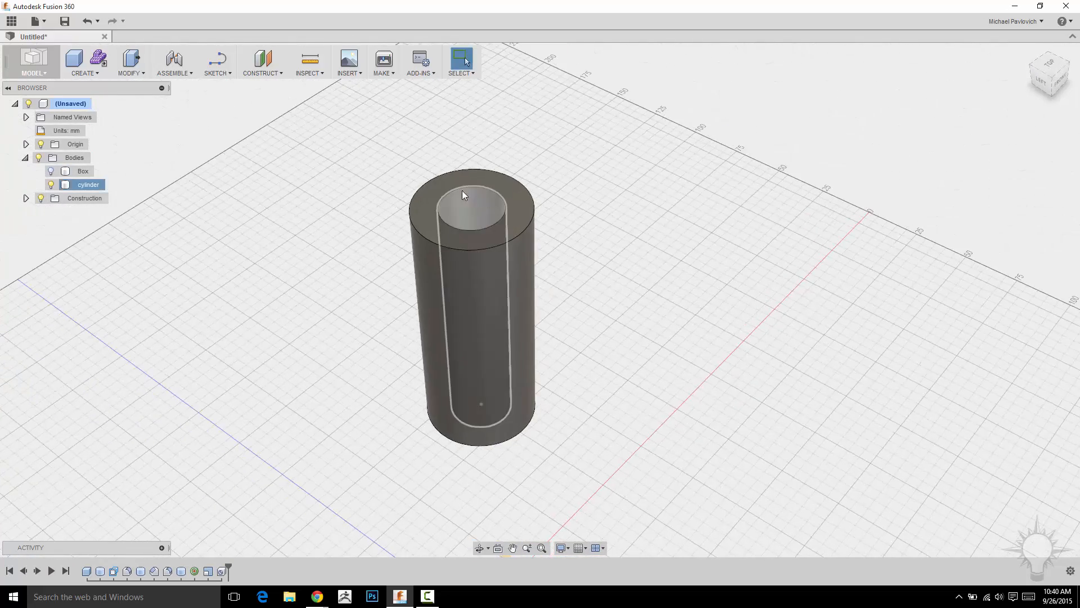
{"action": "middle_click_drag", "start_coordinate": [645, 330], "coordinate": [497, 222], "text": "shift"}
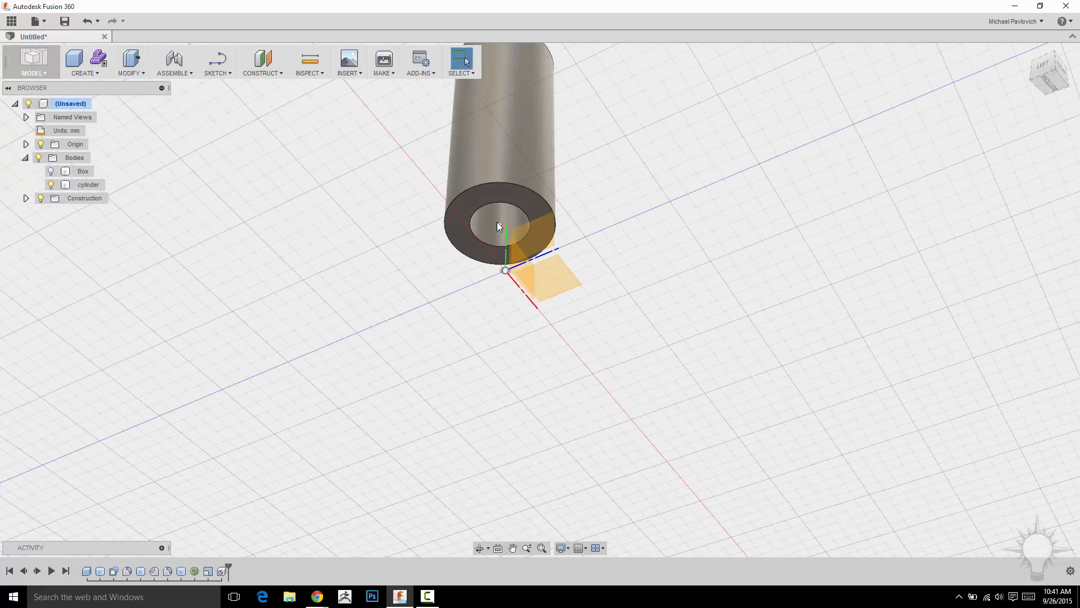
{"action": "middle_click_drag", "start_coordinate": [676, 242], "coordinate": [669, 332], "text": "shift"}
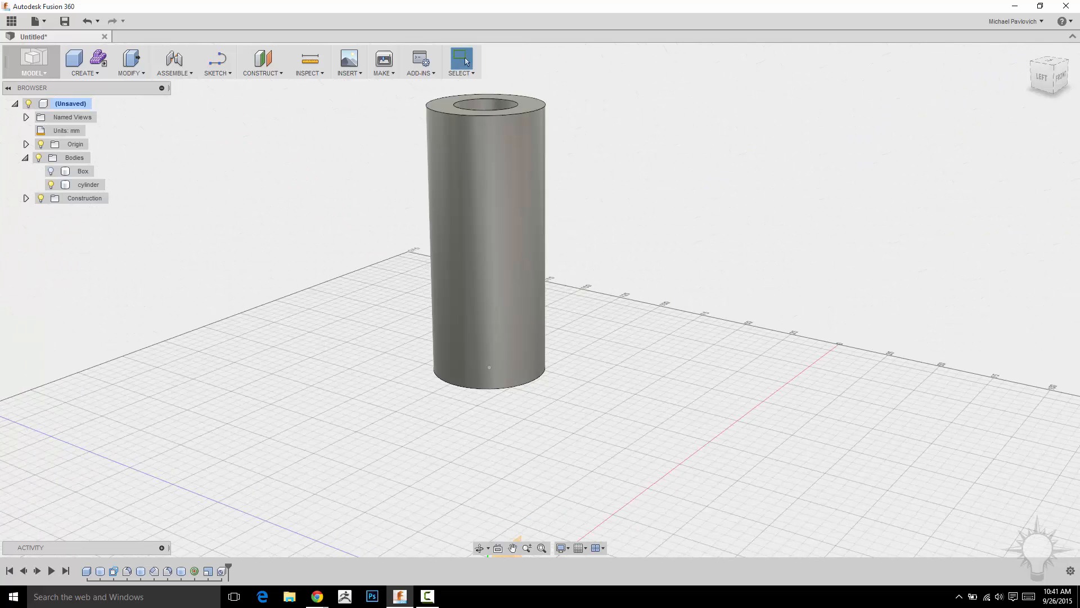
{"action": "left_click", "coordinate": [51, 171]}
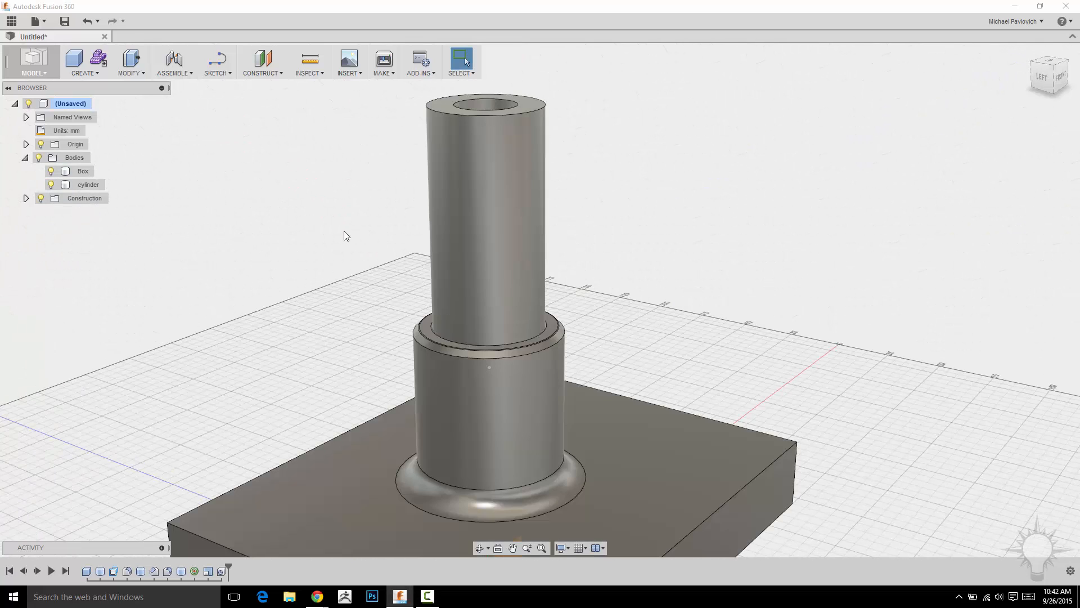
{"action": "scroll", "coordinate": [316, 292], "scroll_direction": "up", "scroll_amount": 5}
{"action": "middle_click_drag", "start_coordinate": [214, 266], "coordinate": [107, 308]}
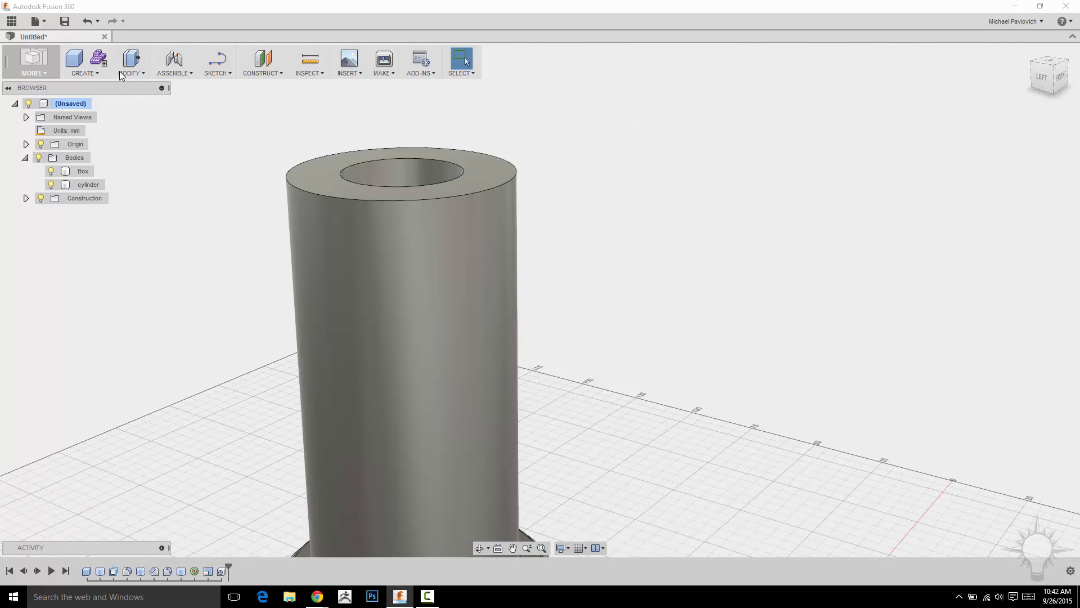
- Start a Chamfer on the cylinder's top outer edge and drag its equal distance to 4 mm
{"action": "left_click", "coordinate": [120, 73]}
{"action": "left_click", "coordinate": [130, 125]}
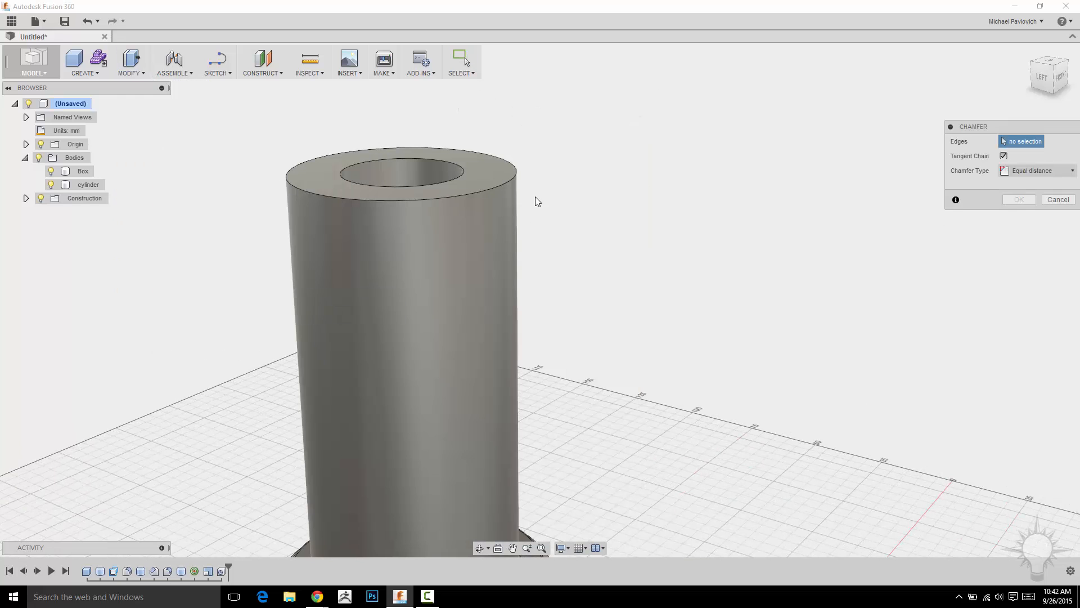
{"action": "left_click", "coordinate": [495, 186]}
{"action": "scroll", "coordinate": [683, 224], "scroll_direction": "up", "scroll_amount": 3}
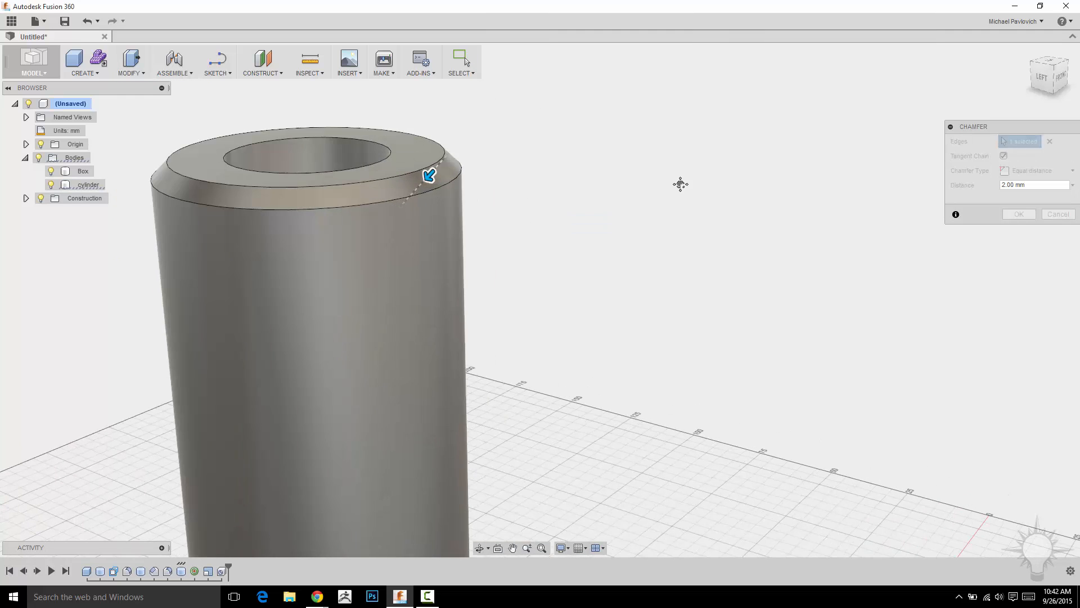
{"action": "middle_click_drag", "start_coordinate": [681, 184], "coordinate": [806, 227]}
{"action": "middle_click_drag", "start_coordinate": [861, 181], "coordinate": [655, 231], "text": "shift"}
{"action": "mouse_move", "coordinate": [497, 233]}
{"action": "left_mouse_down"}
{"action": "mouse_move", "coordinate": [490, 242]}
{"action": "mouse_move", "coordinate": [504, 231]}
{"action": "mouse_move", "coordinate": [500, 244]}
{"action": "left_mouse_up"}
{"action": "left_click", "coordinate": [588, 269]}
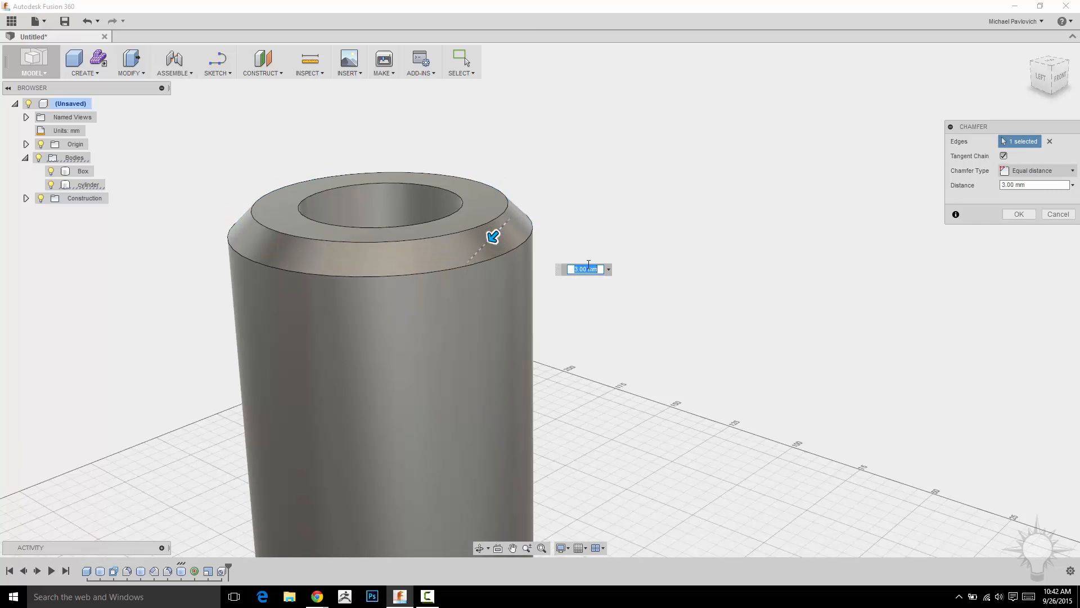
{"action": "left_click_drag", "start_coordinate": [493, 236], "coordinate": [504, 232]}
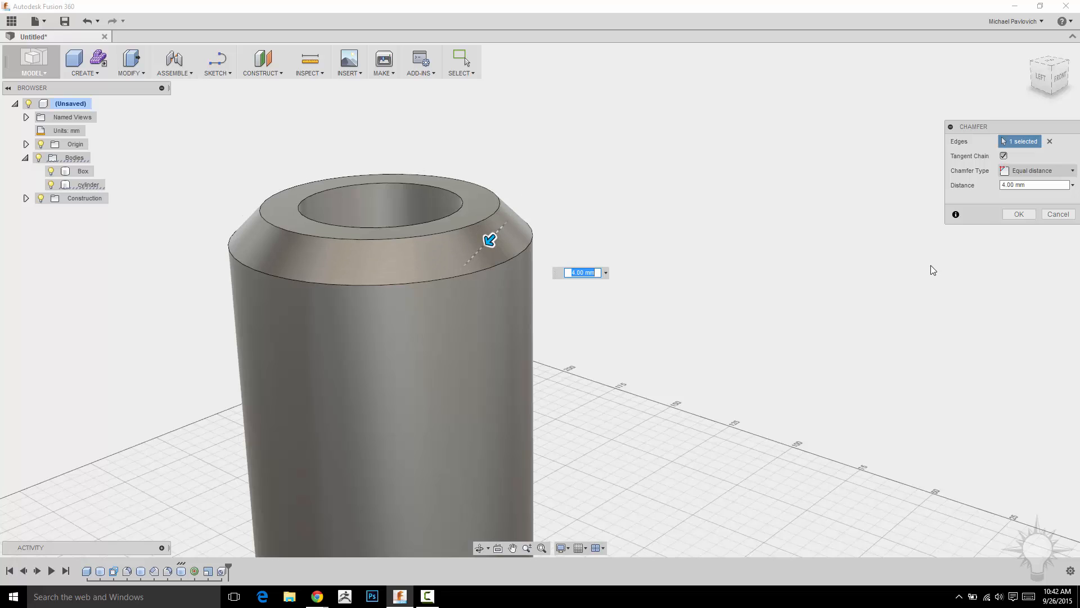
- Switch the chamfer type to Two distances and set both distances to 4 mm
{"action": "left_click", "coordinate": [1071, 172]}
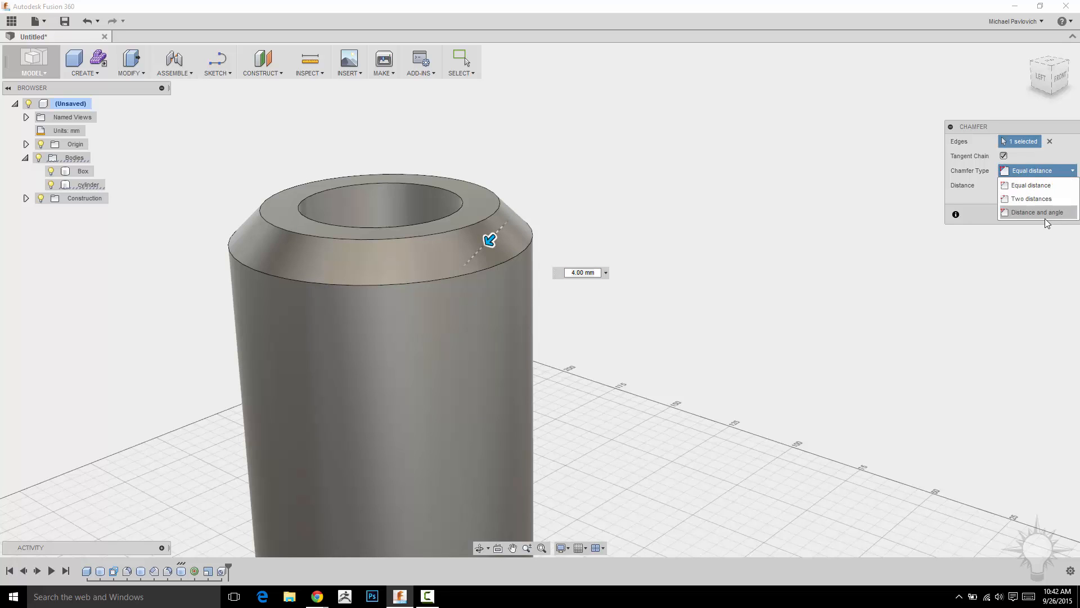
{"action": "left_click", "coordinate": [1047, 199]}
{"action": "middle_click_drag", "start_coordinate": [658, 146], "coordinate": [636, 212], "text": "shift"}
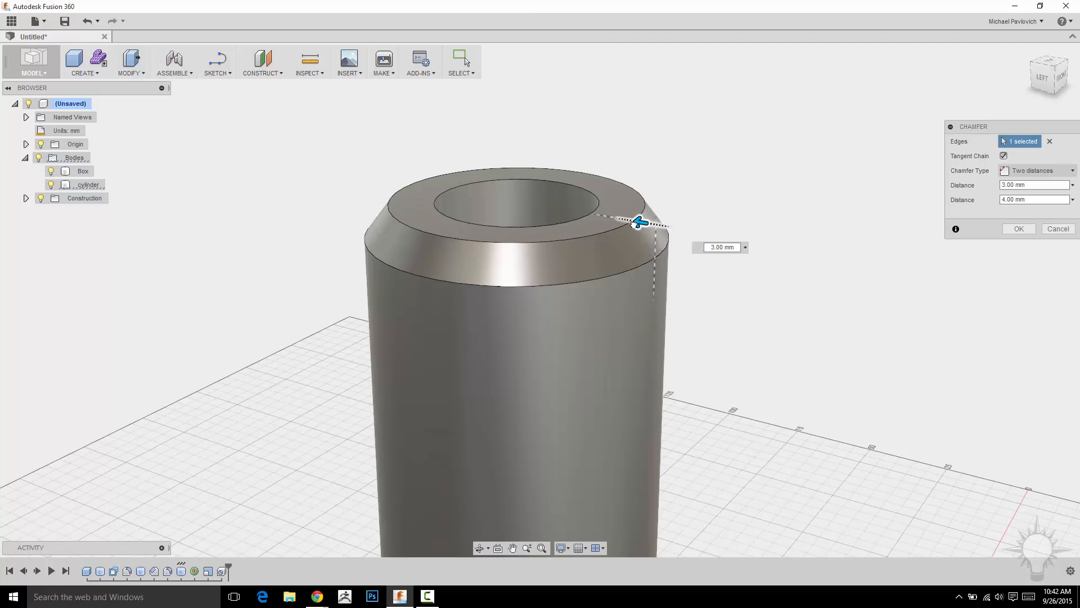
{"action": "mouse_move", "coordinate": [653, 254]}
{"action": "left_mouse_down"}
{"action": "mouse_move", "coordinate": [655, 276]}
{"action": "mouse_move", "coordinate": [655, 231]}
{"action": "mouse_move", "coordinate": [656, 259]}
{"action": "left_mouse_up"}
{"action": "middle_click_drag", "start_coordinate": [837, 168], "coordinate": [731, 198], "text": "shift"}
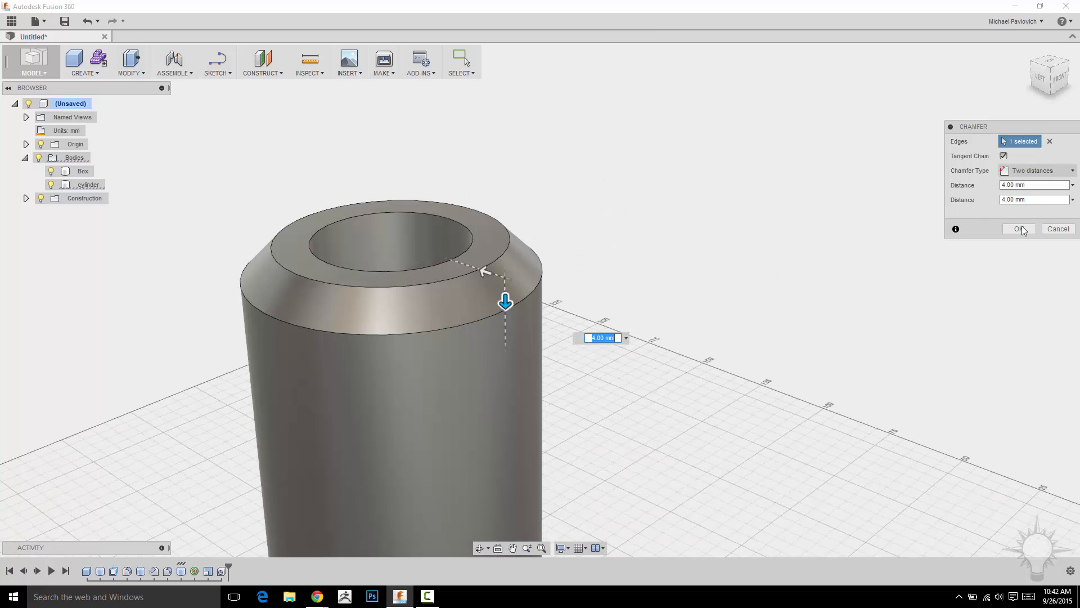
- Switch the chamfer type to Distance and angle with a 3 mm distance and 60 deg angle
{"action": "left_click", "coordinate": [1048, 173]}
{"action": "left_click", "coordinate": [1038, 216]}
{"action": "middle_click_drag", "start_coordinate": [658, 205], "coordinate": [711, 181], "text": "shift"}
{"action": "left_click_drag", "start_coordinate": [636, 234], "coordinate": [646, 236]}
{"action": "left_click_drag", "start_coordinate": [669, 280], "coordinate": [658, 284]}
{"action": "middle_click_drag", "start_coordinate": [734, 198], "coordinate": [936, 267], "text": "shift"}
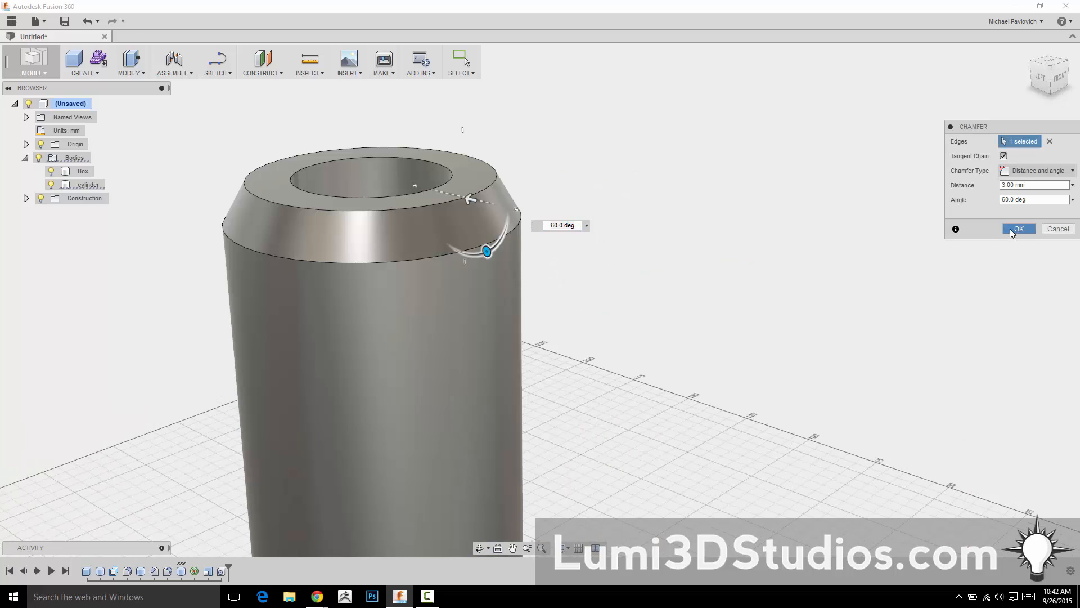